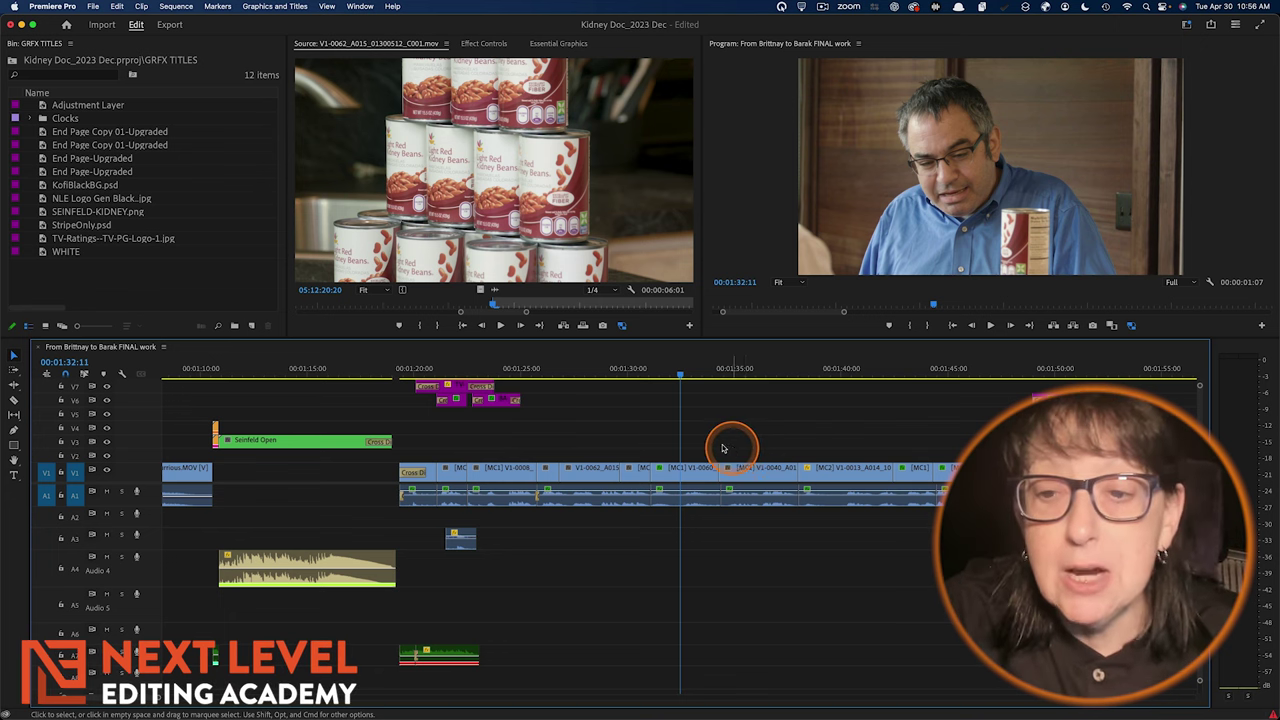
- Park the playhead at 00:01:31:02 and zoom the timeline in around it
{"action": "left_click", "coordinate": [652, 376]}
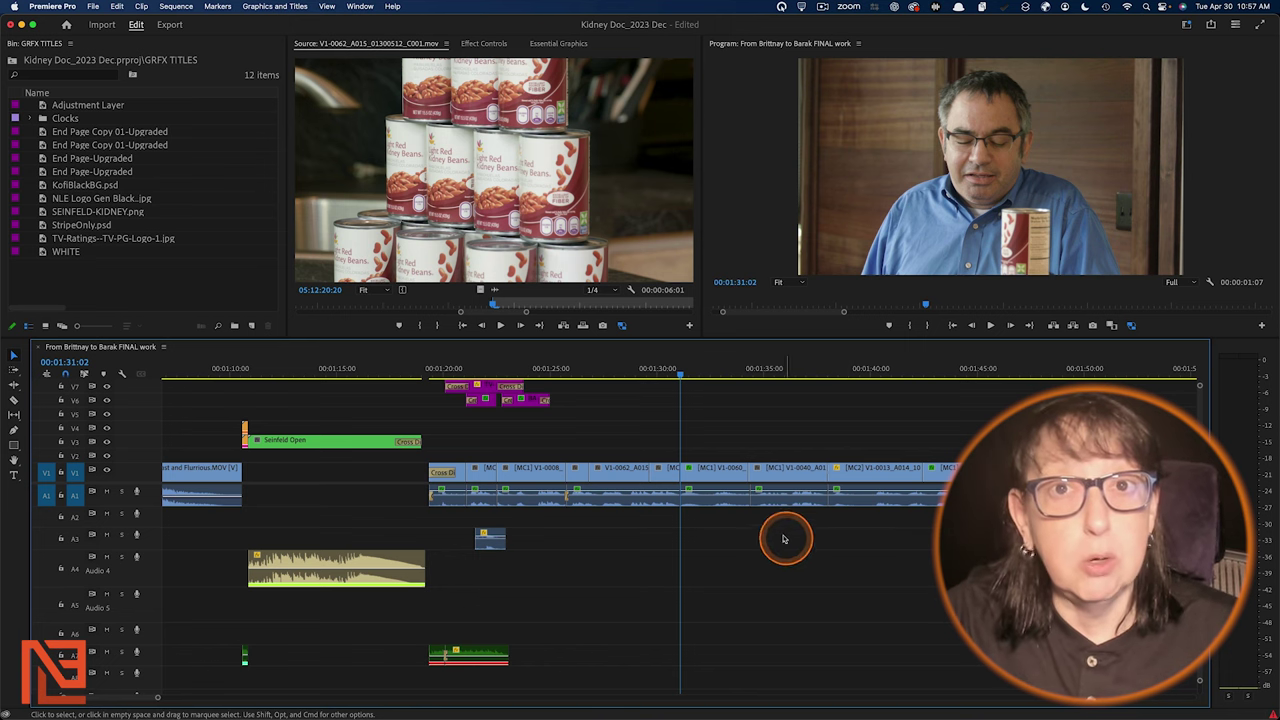
{"action": "key", "text": "minus"}
{"action": "key", "text": "equal"}
{"action": "key", "text": "equal"}
- Scrub through the shots to park the playhead at 00:01:34:07, then focus the GRFX TITLES bin
{"action": "left_click_drag", "start_coordinate": [711, 374], "coordinate": [952, 400]}
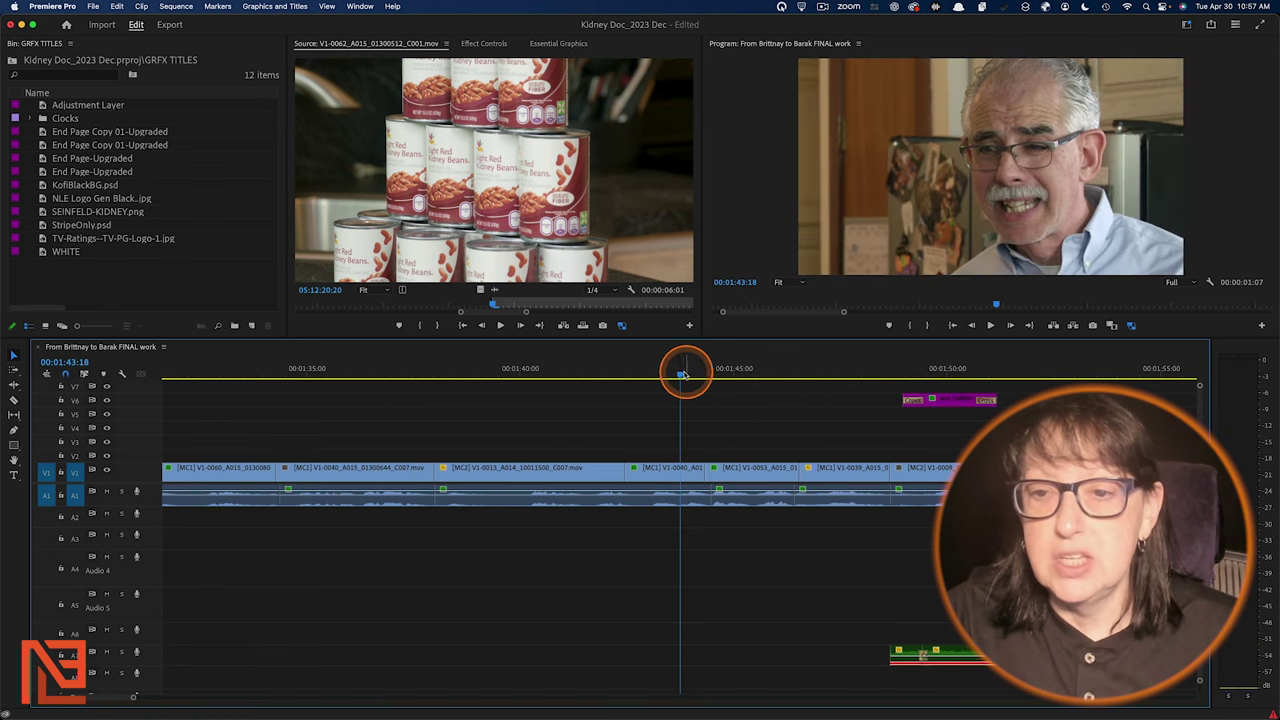
{"action": "left_click", "coordinate": [626, 372]}
{"action": "left_click_drag", "start_coordinate": [630, 372], "coordinate": [415, 432]}
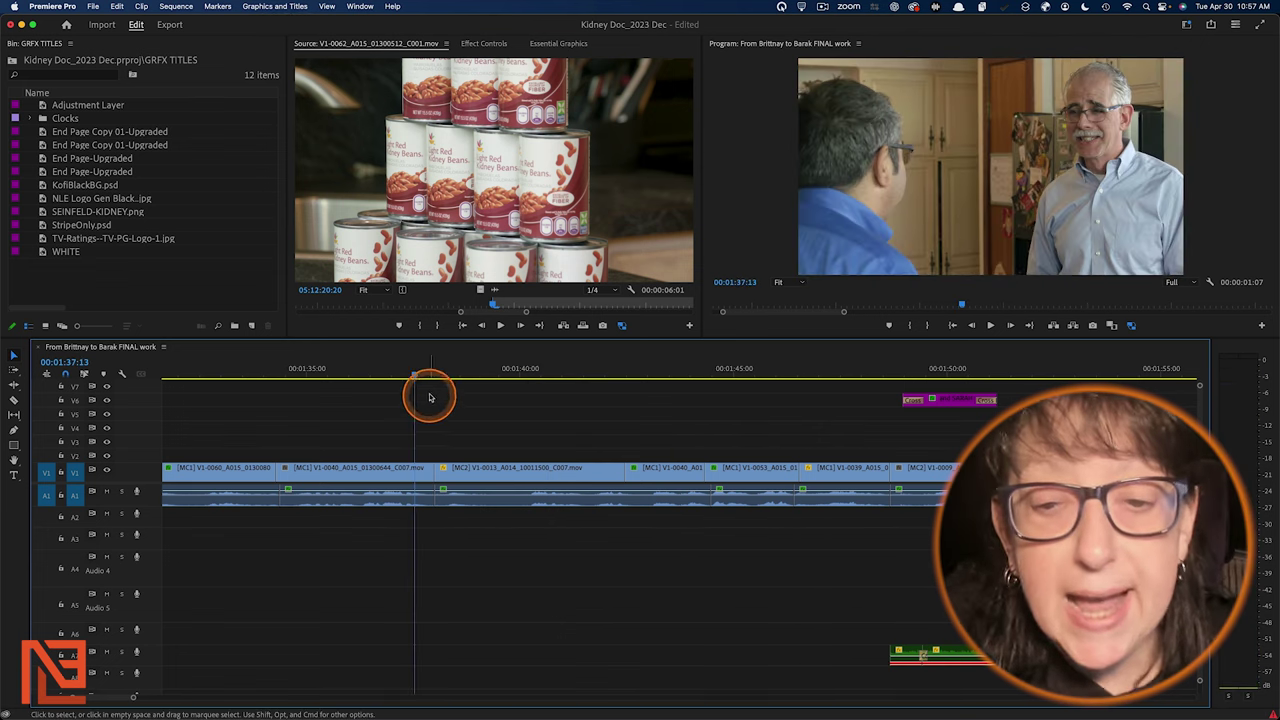
{"action": "left_click_drag", "start_coordinate": [349, 363], "coordinate": [396, 457]}
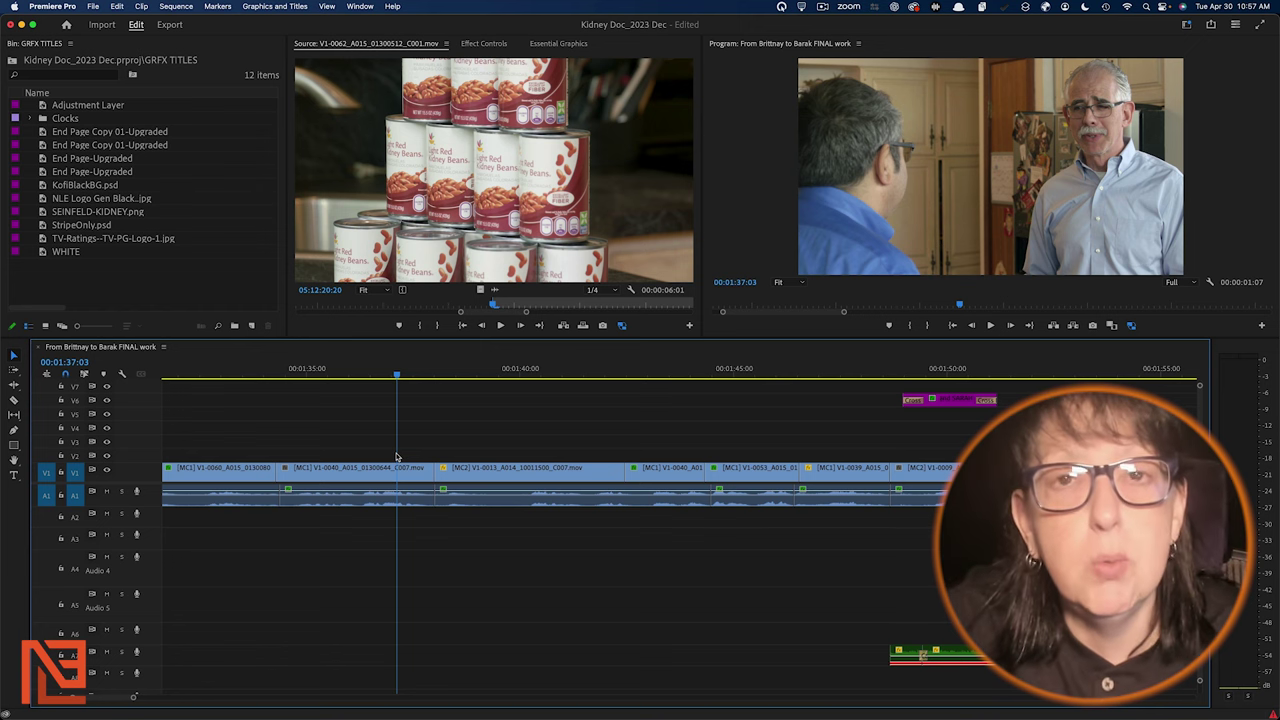
{"action": "left_click", "coordinate": [314, 370]}
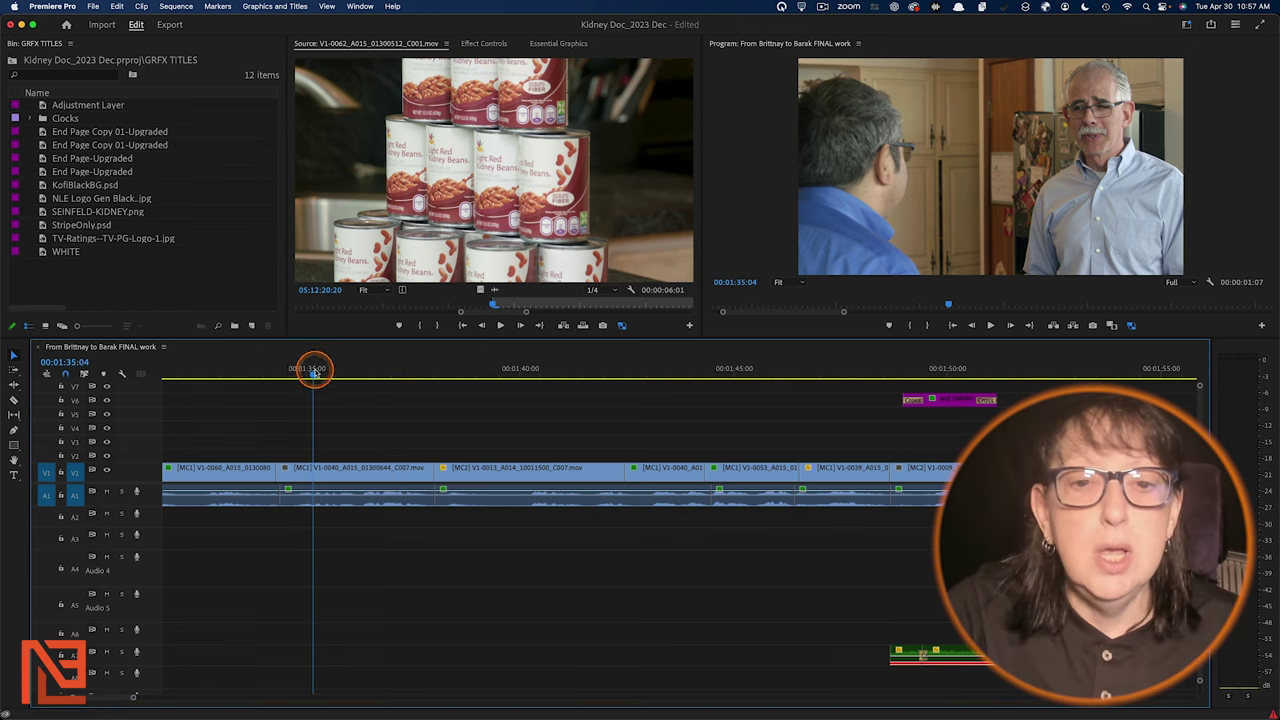
{"action": "left_click_drag", "start_coordinate": [314, 370], "coordinate": [277, 381]}
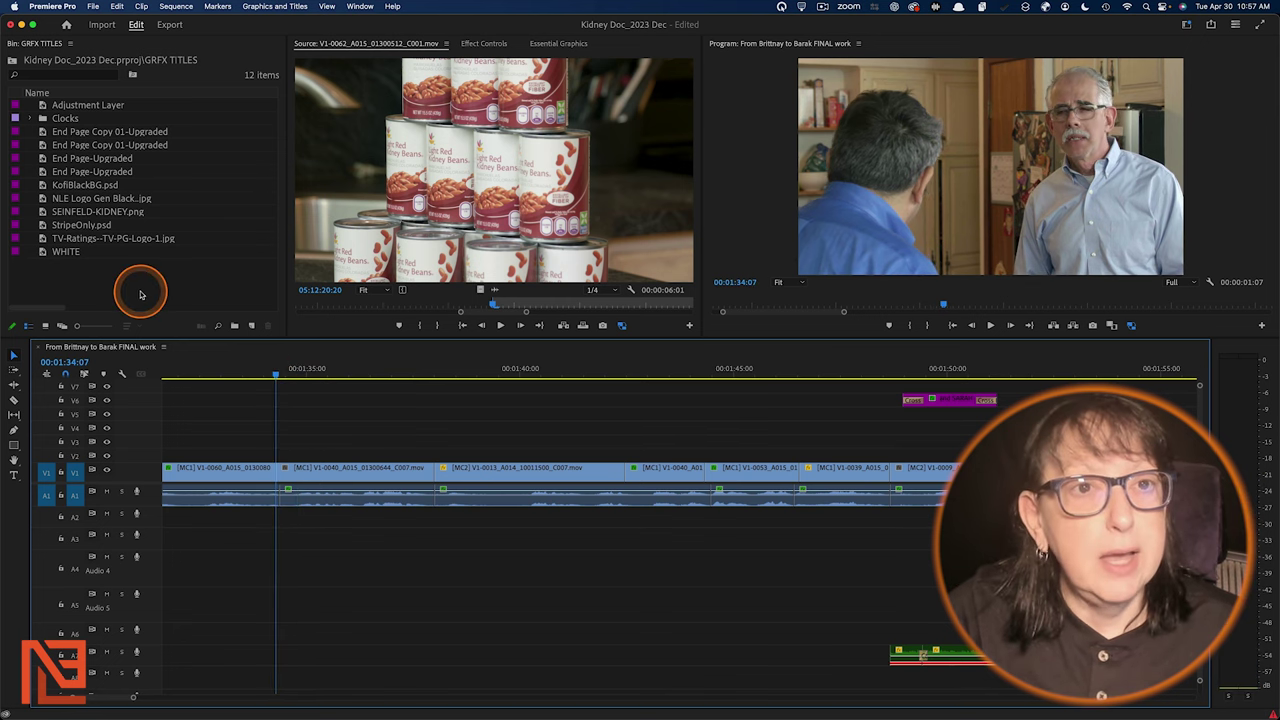
{"action": "left_click", "coordinate": [23, 45]}
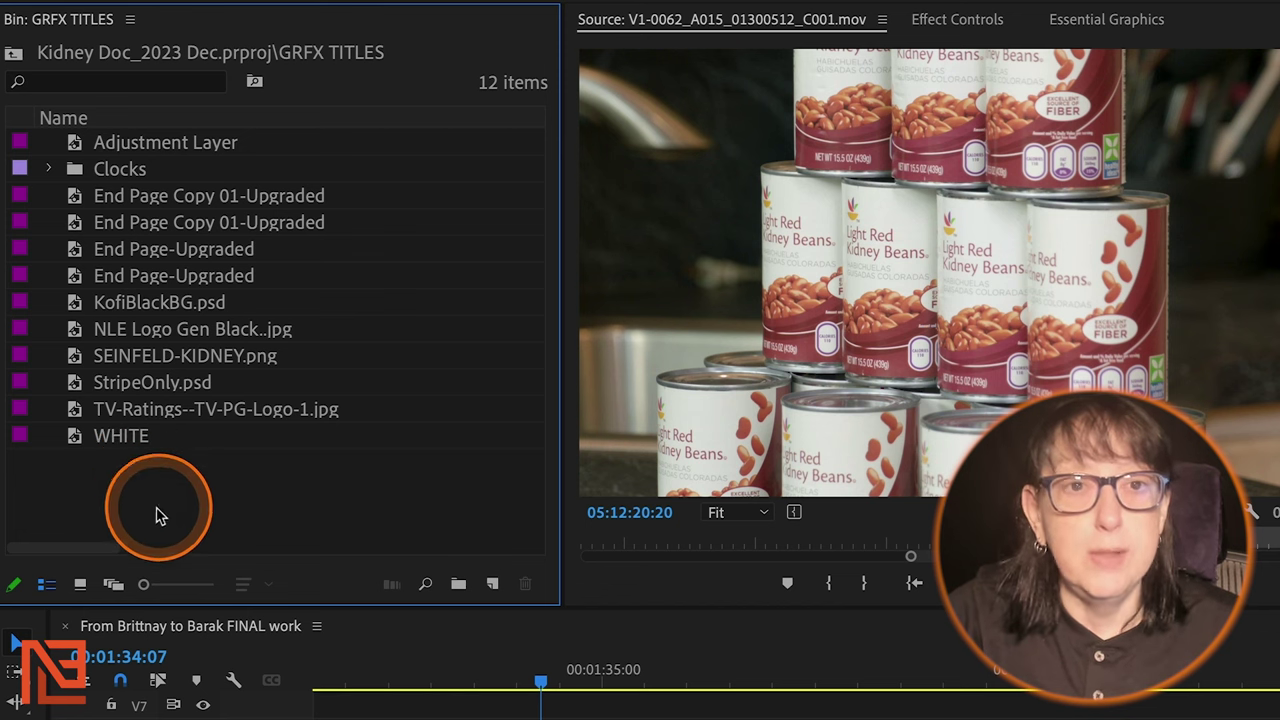
- Add a new Adjustment Layer to the GRFX TITLES bin, then select the first adjustment layer
{"action": "right_click", "coordinate": [99, 480]}
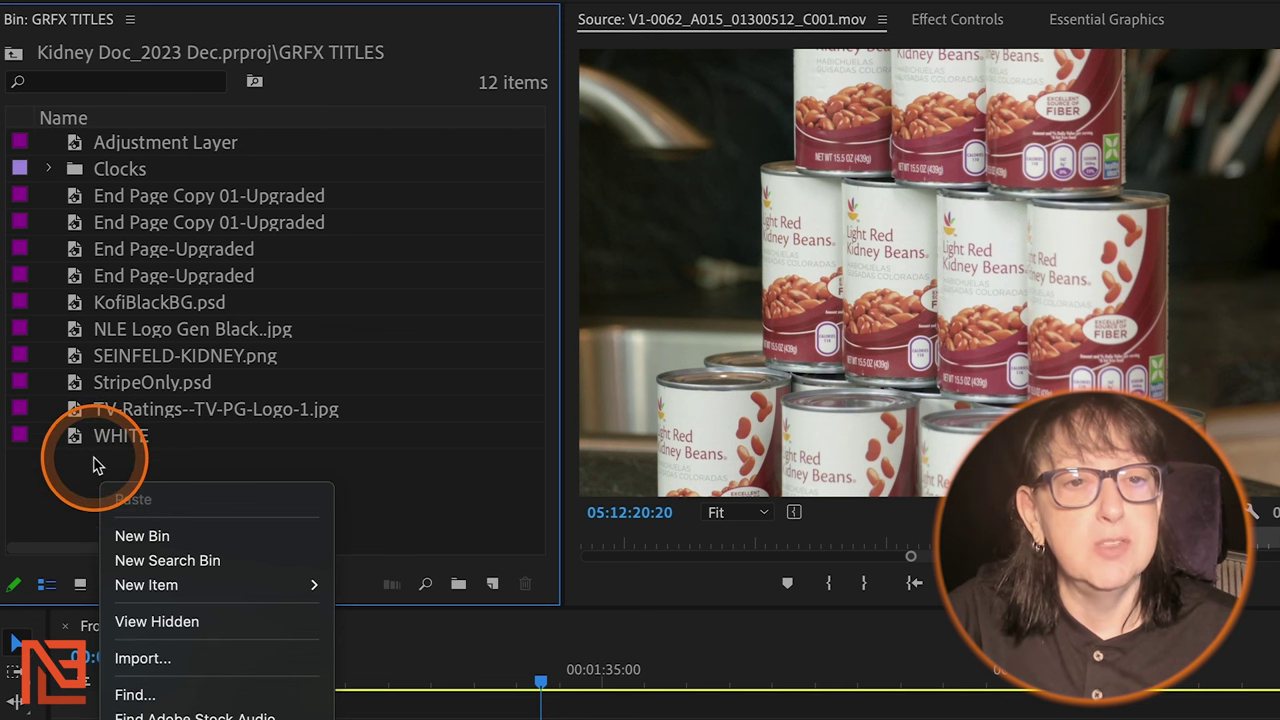
{"action": "mouse_move", "coordinate": [278, 592]}
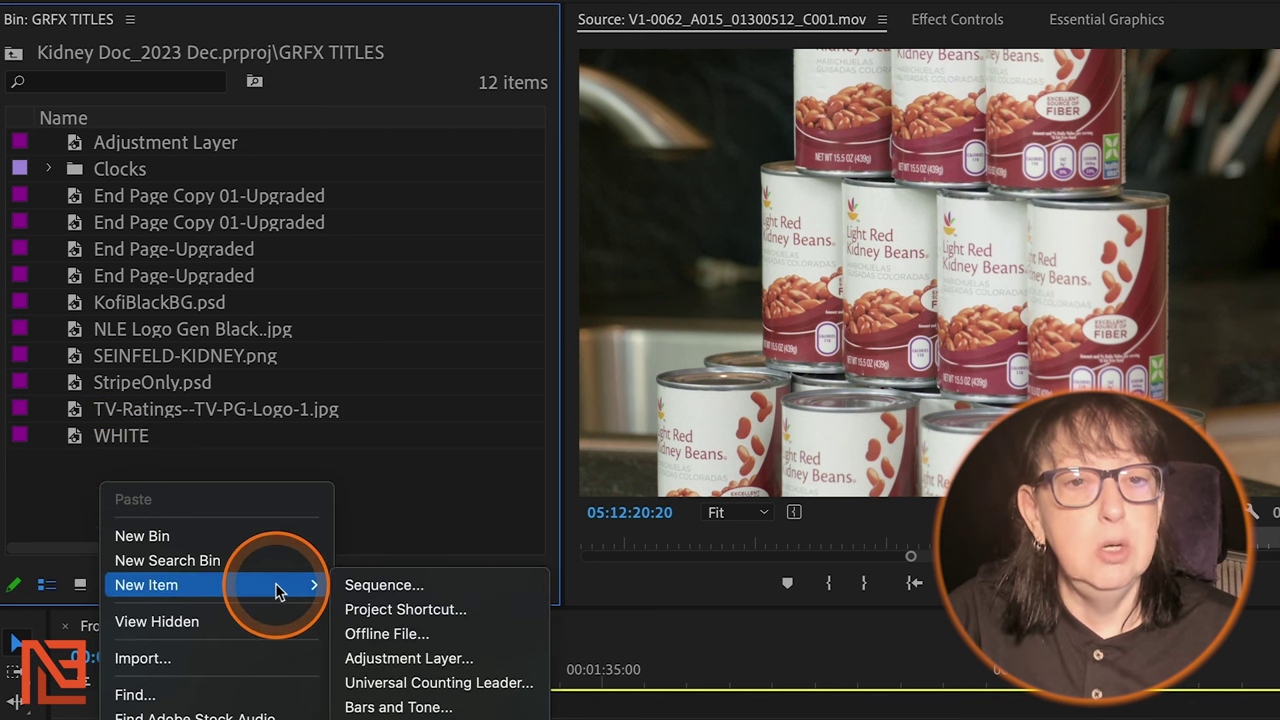
{"action": "left_click", "coordinate": [447, 660]}
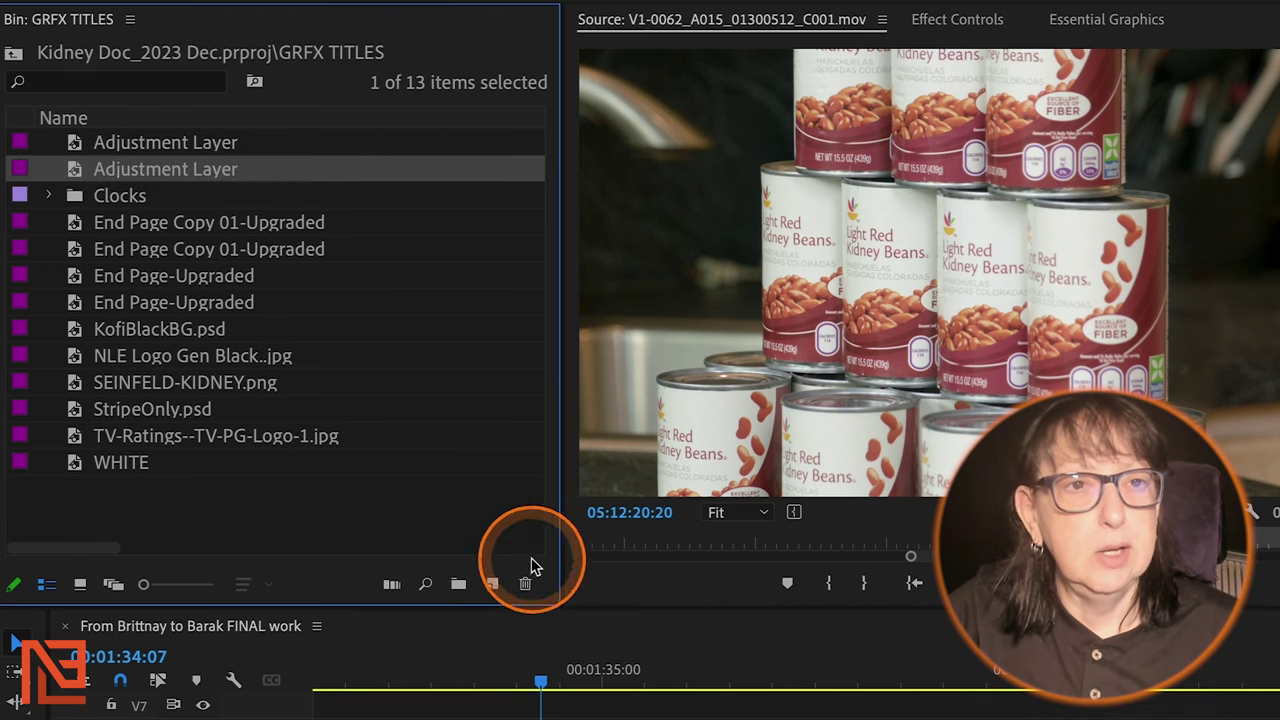
{"action": "left_click", "coordinate": [77, 145]}
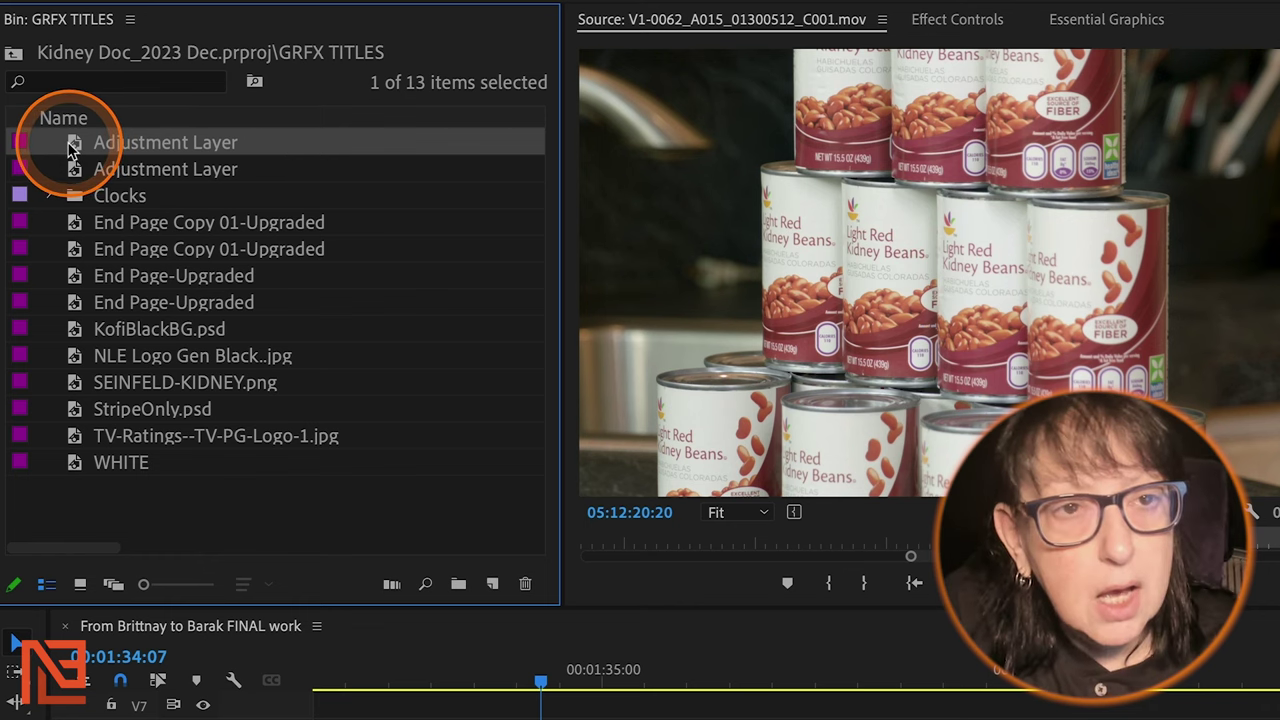
- Load the adjustment layer as source and mark In at 00:01:34:07, Out at 00:01:46:12
{"action": "left_click_drag", "start_coordinate": [72, 148], "coordinate": [748, 214]}
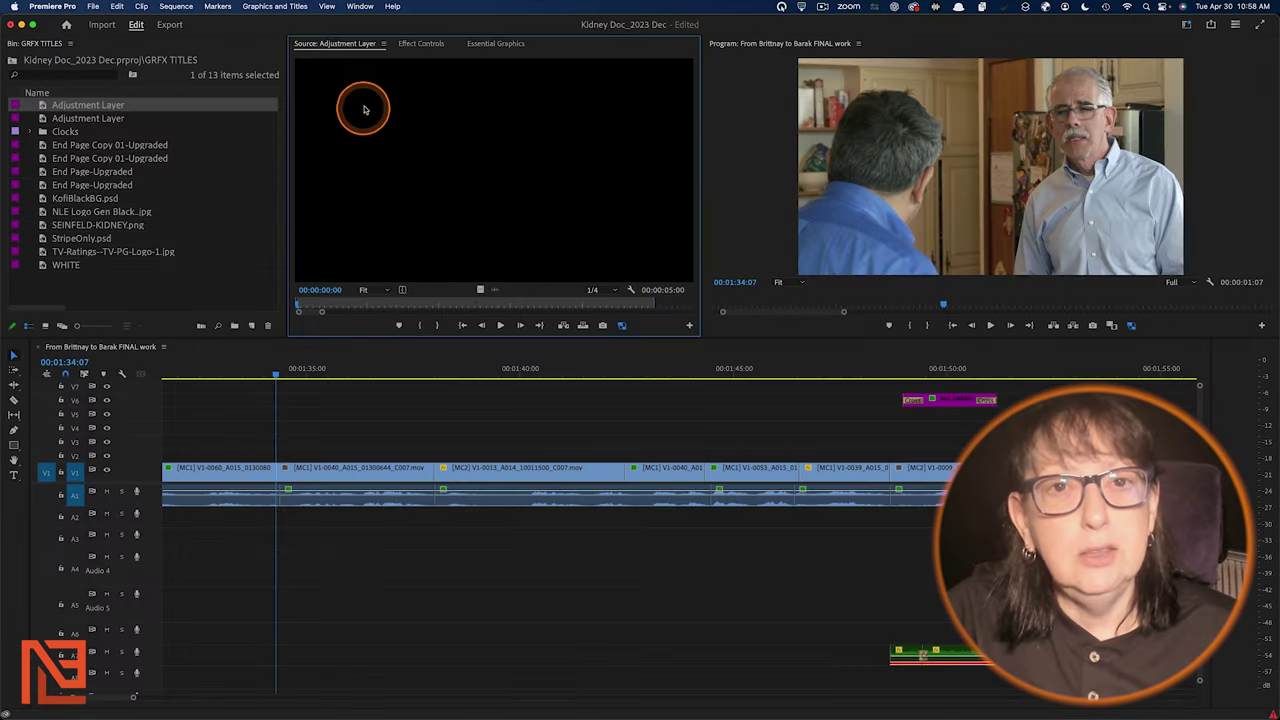
{"action": "left_click", "coordinate": [277, 372]}
{"action": "key", "text": "i"}
{"action": "left_click_drag", "start_coordinate": [620, 372], "coordinate": [797, 383]}
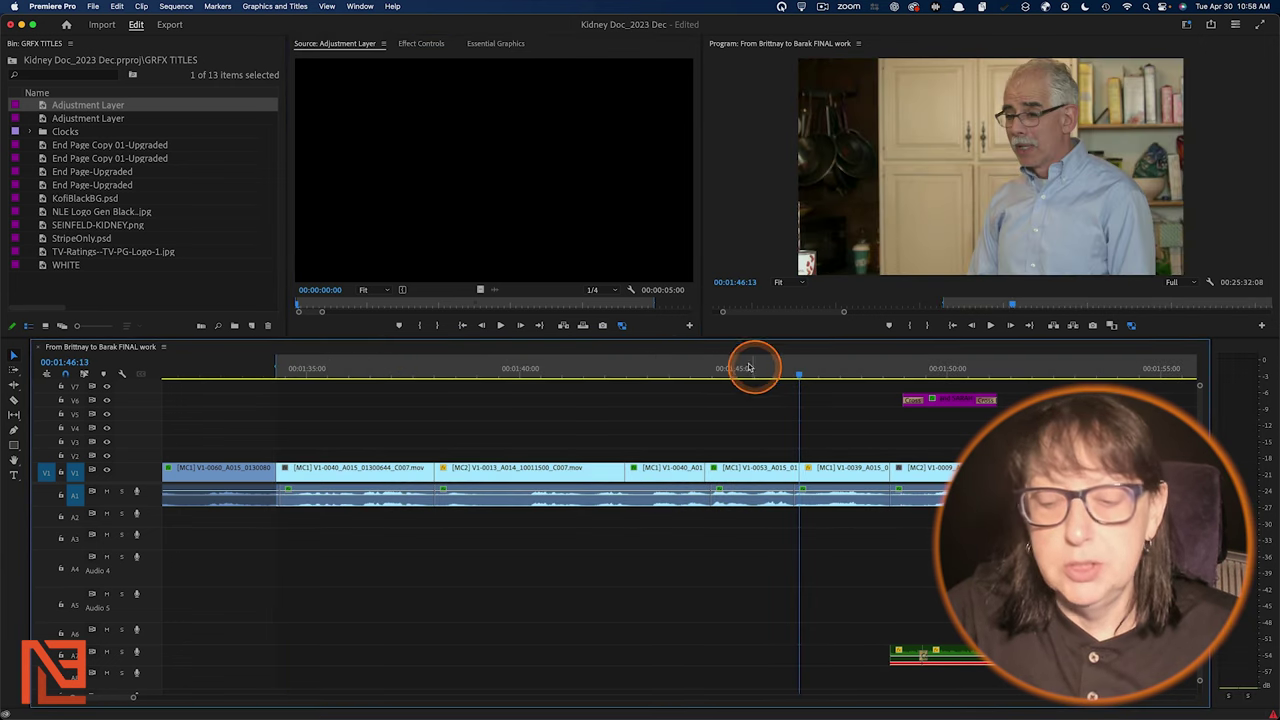
{"action": "key", "text": "o"}
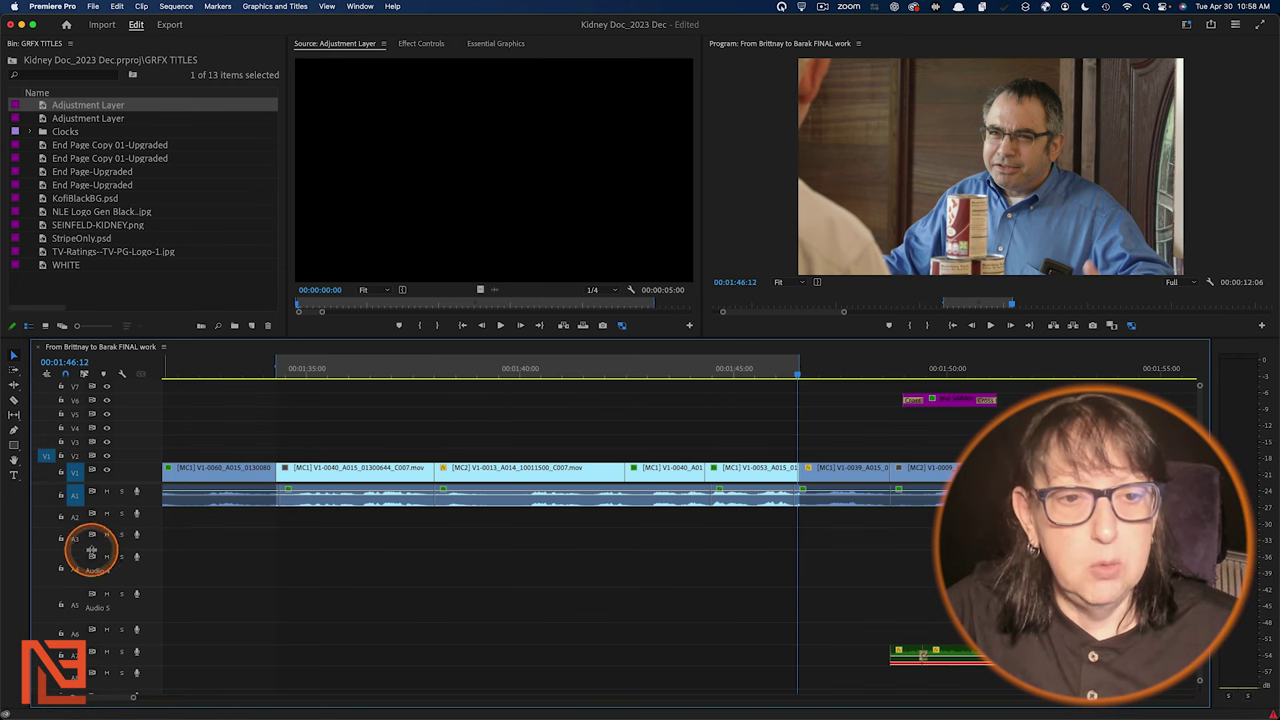
- Patch the source to V2, test an overwrite edit, then undo it
{"action": "left_click", "coordinate": [47, 456]}
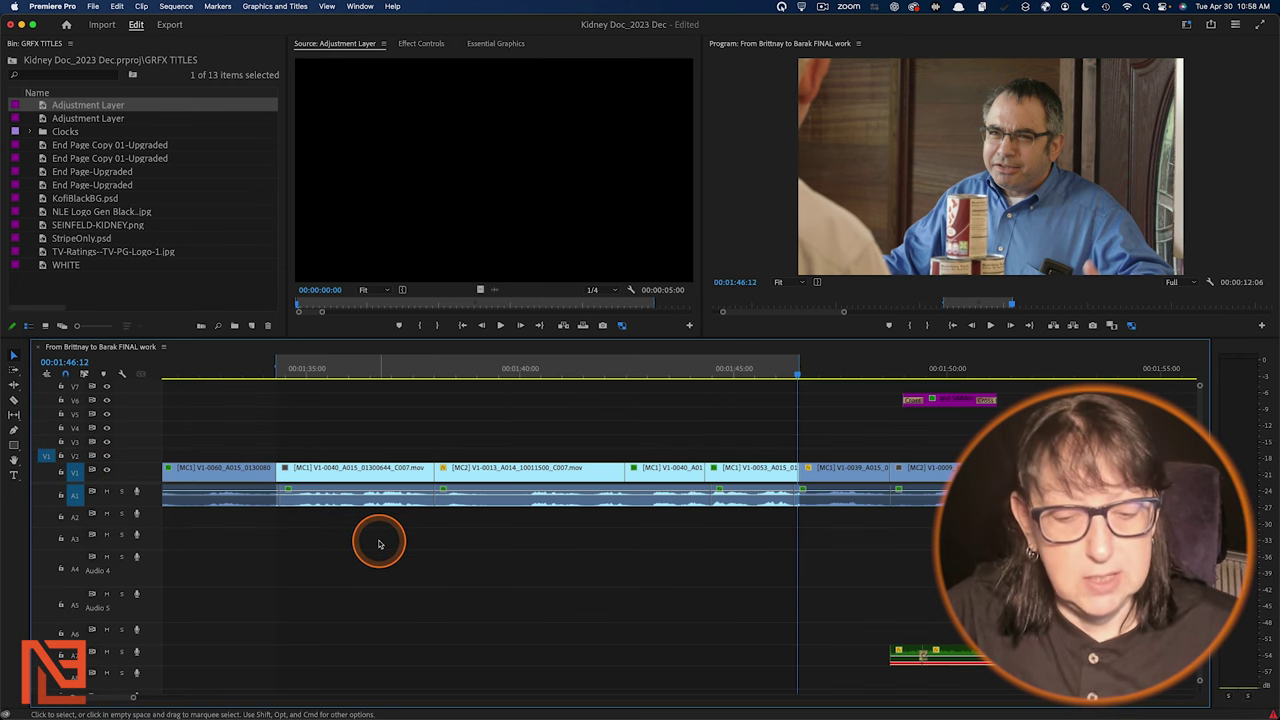
{"action": "key", "text": "period"}
{"action": "left_click", "coordinate": [425, 368]}
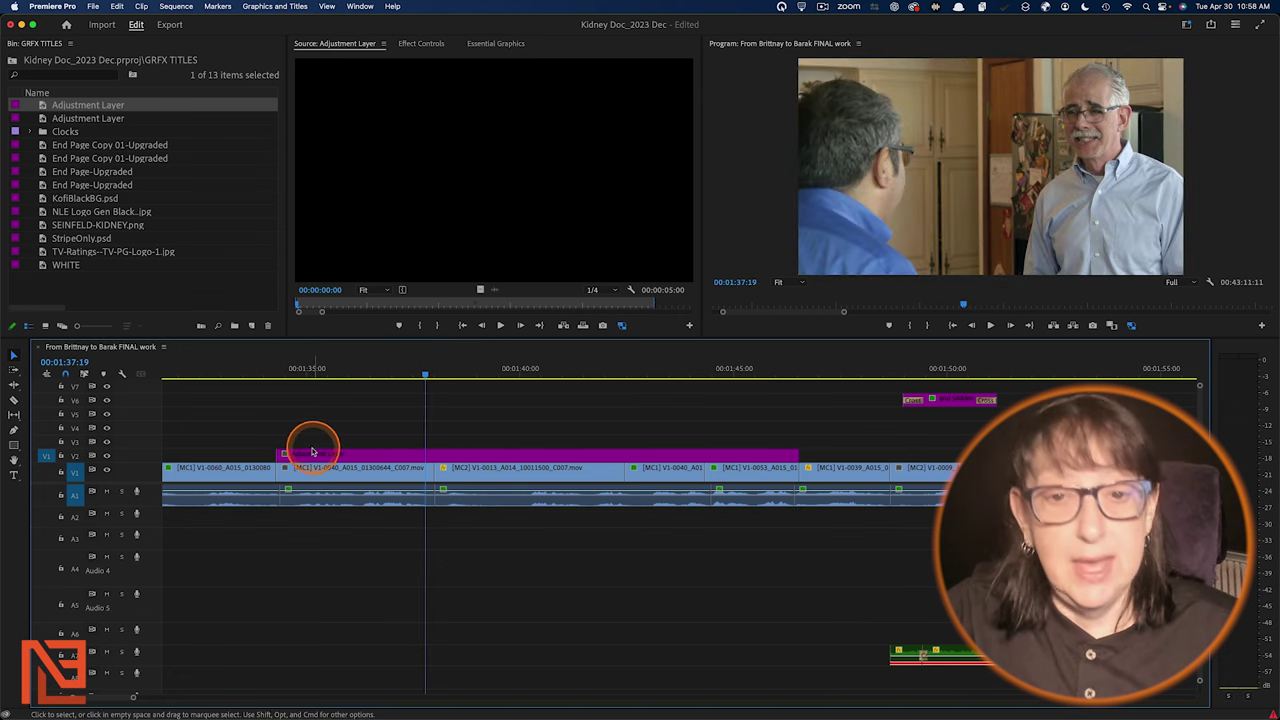
{"action": "key", "text": "super+z"}
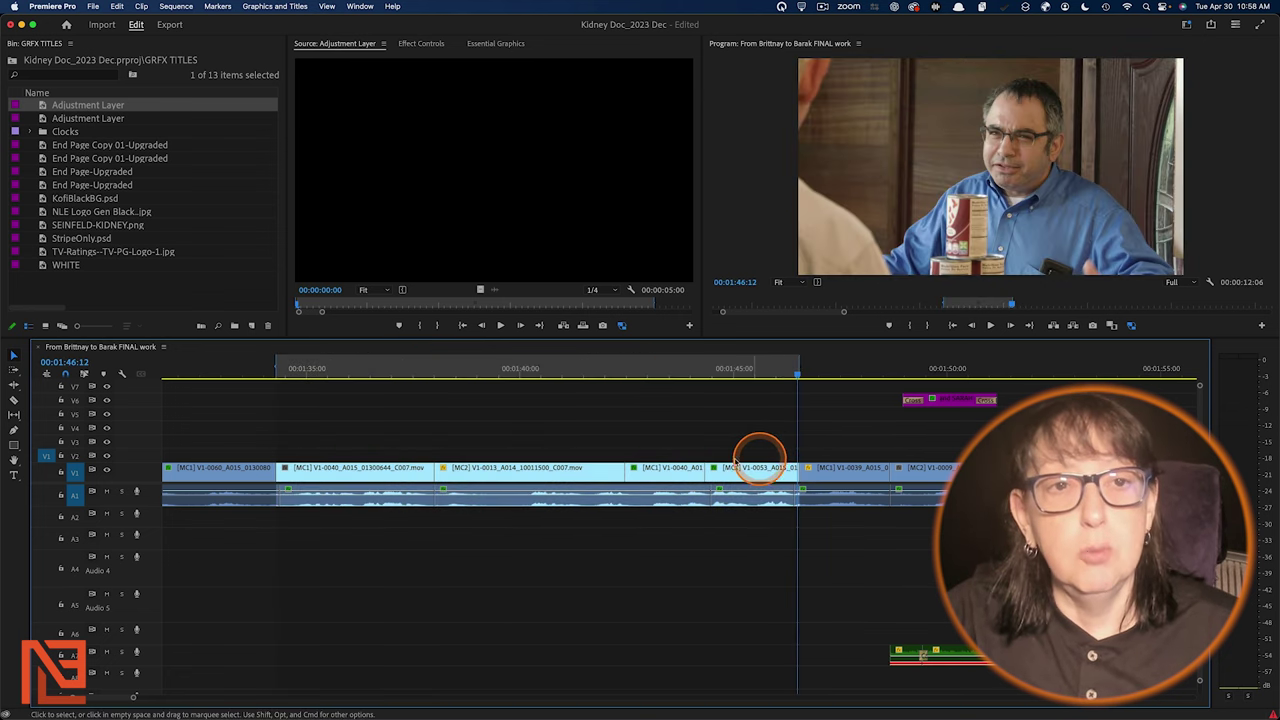
- Place the adjustment layer on V2 at the In point and extend it to the 00:01:46:12 Out mark
{"action": "left_click", "coordinate": [42, 107]}
{"action": "left_click_drag", "start_coordinate": [95, 140], "coordinate": [276, 455]}
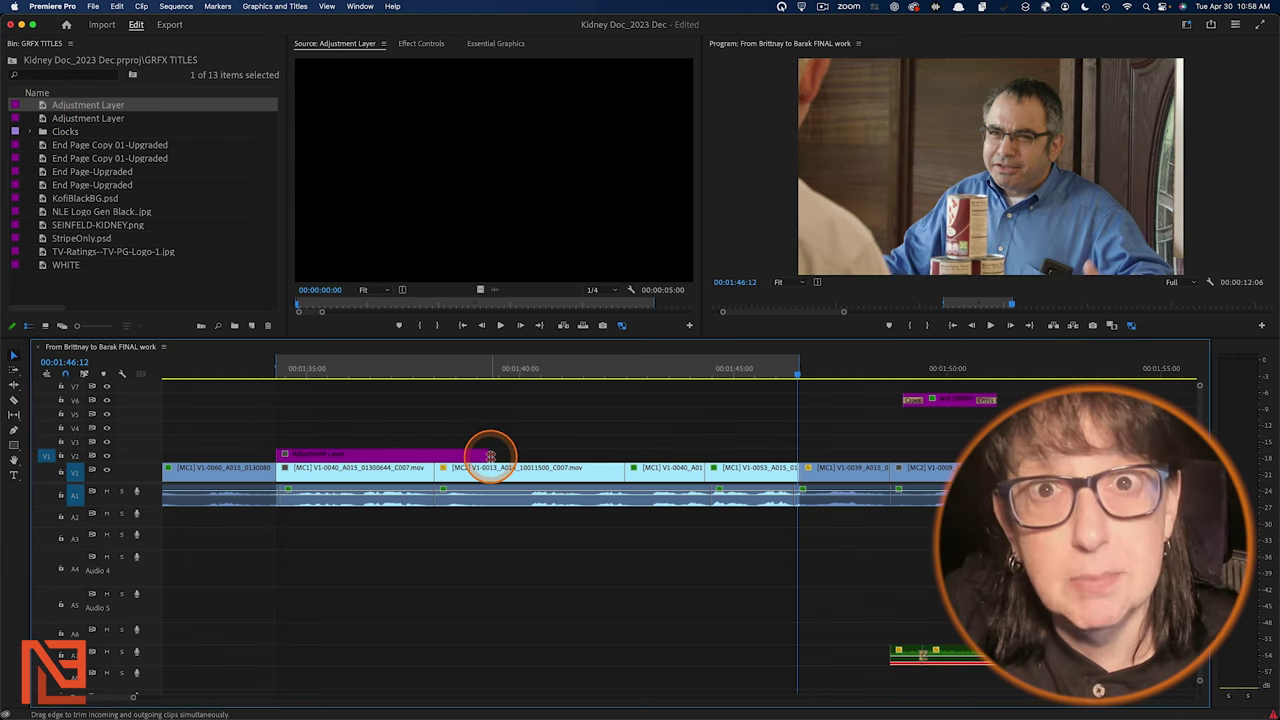
{"action": "left_click_drag", "start_coordinate": [487, 452], "coordinate": [797, 465]}
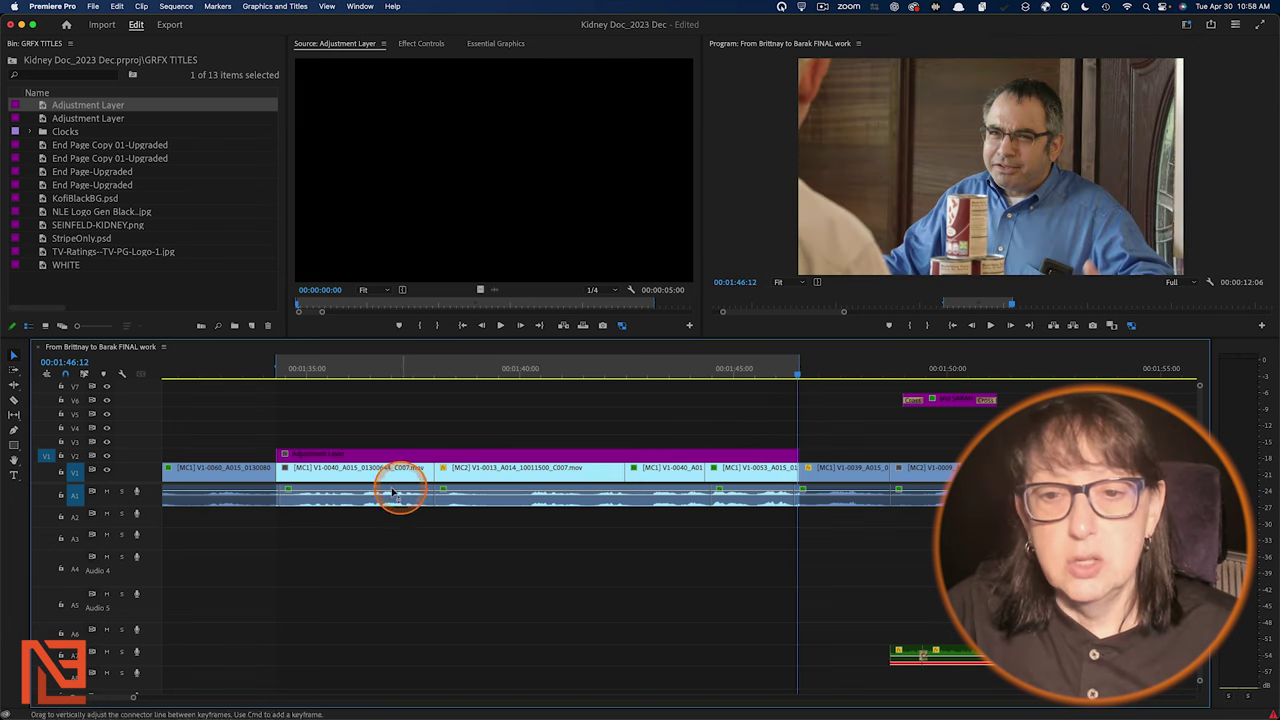
- Preview the shots under the adjustment layer, ending with the playhead at 00:01:38:18
{"action": "left_click_drag", "start_coordinate": [359, 366], "coordinate": [521, 425]}
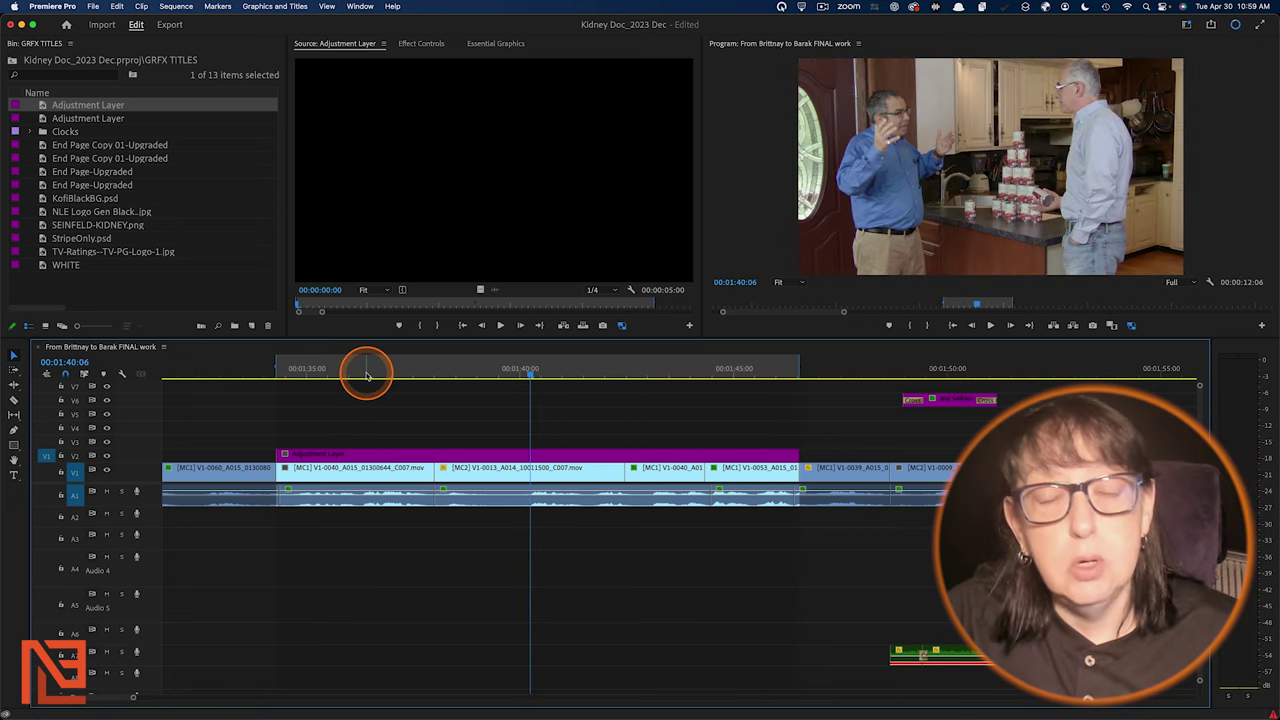
{"action": "left_click_drag", "start_coordinate": [300, 367], "coordinate": [616, 396]}
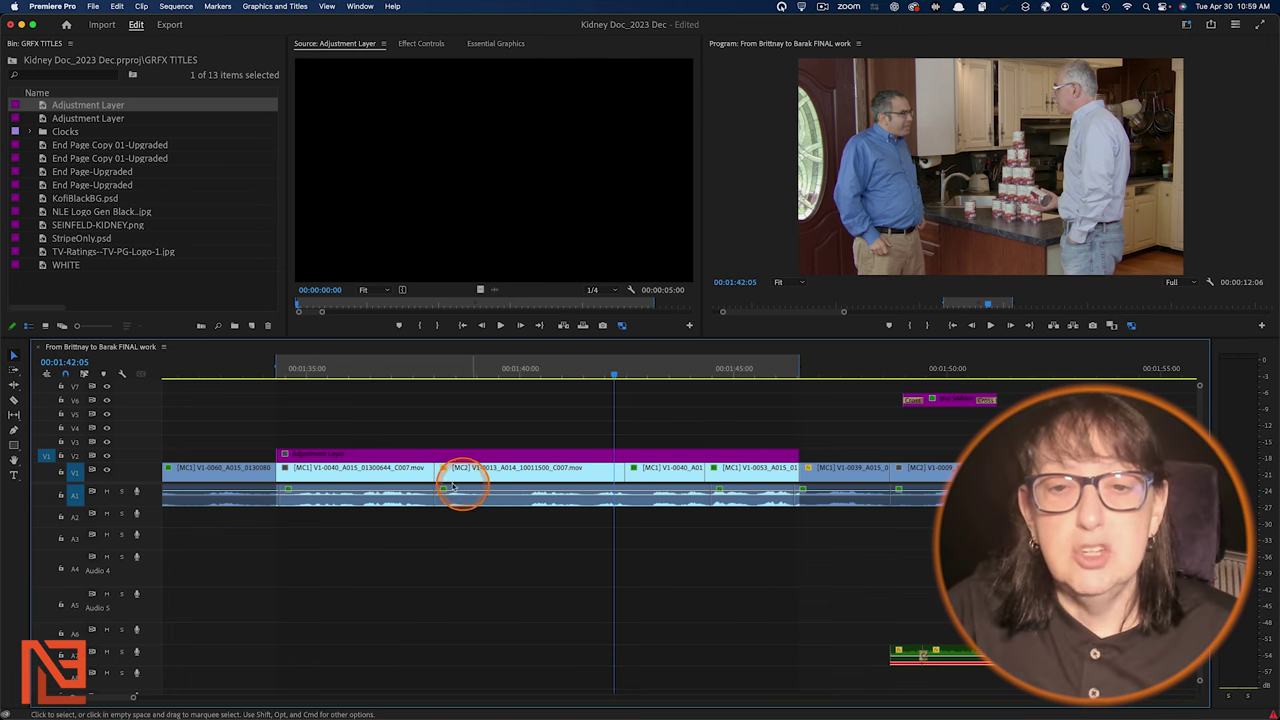
{"action": "right_click", "coordinate": [756, 468]}
{"action": "left_click", "coordinate": [598, 398]}
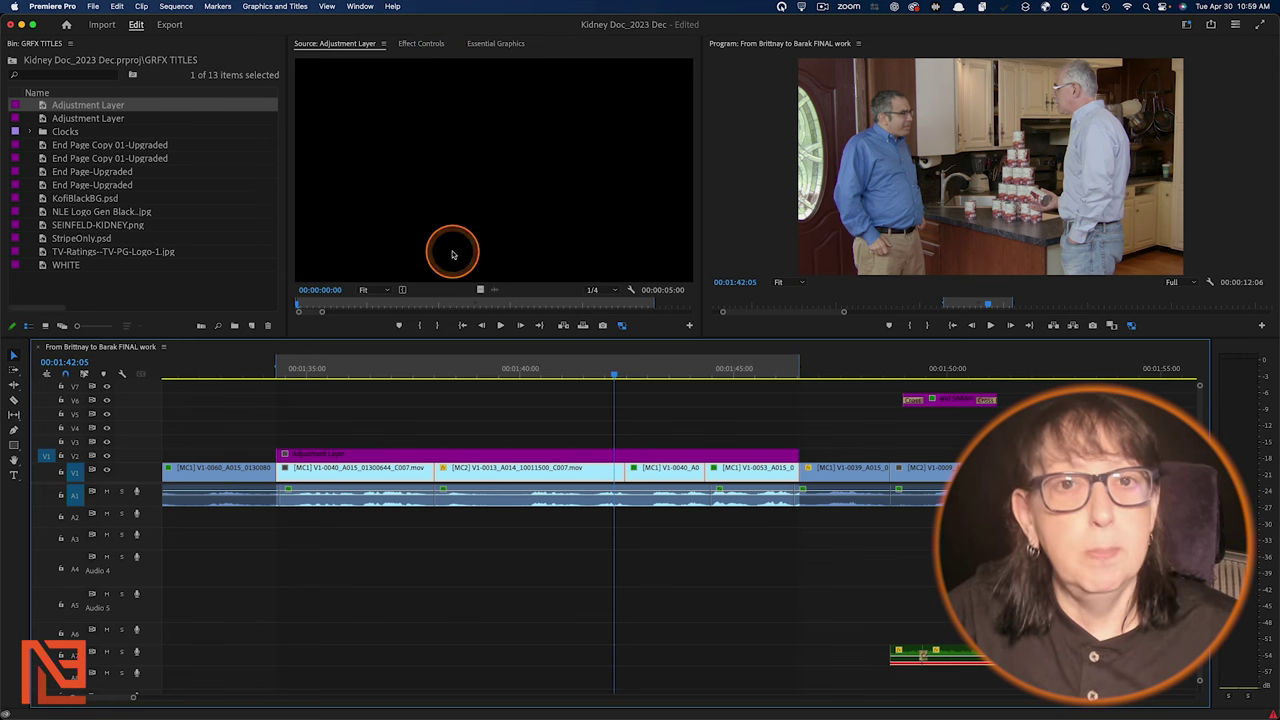
{"action": "left_click", "coordinate": [466, 372]}
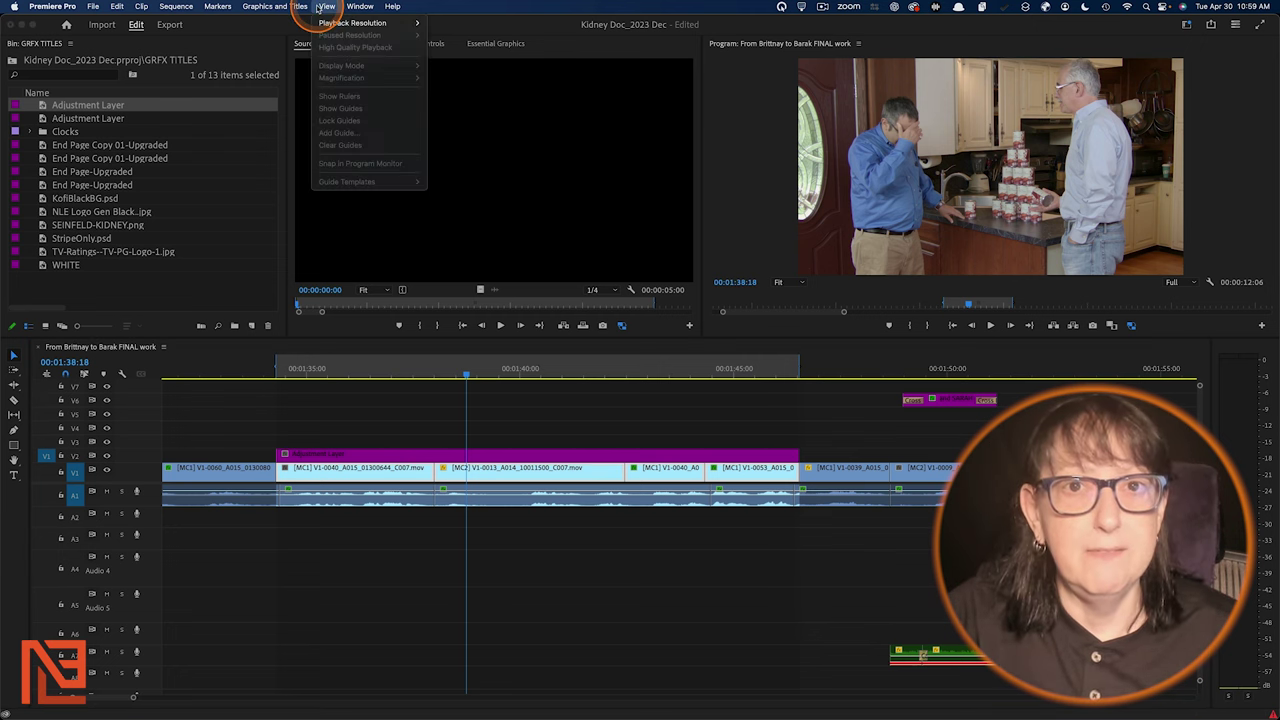
- Apply Lumetri Color to the adjustment layer and show its settings in Effect Controls
{"action": "mouse_move", "coordinate": [355, 6]}
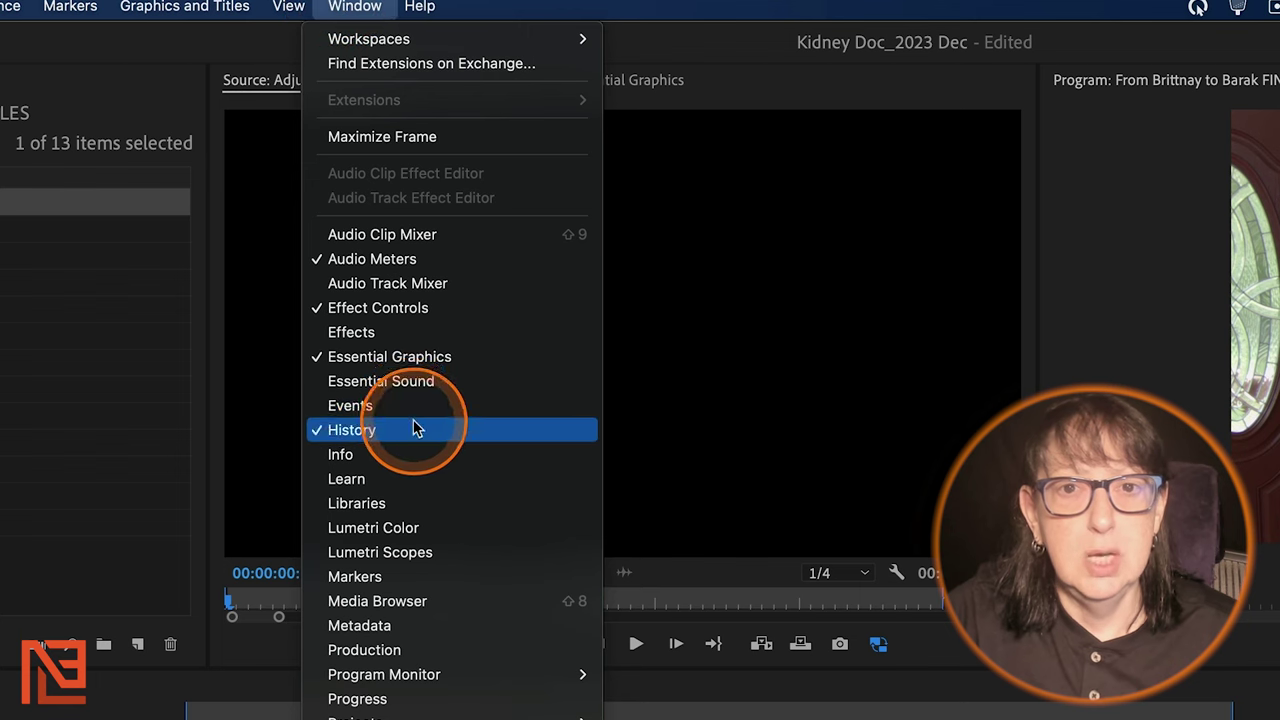
{"action": "left_click", "coordinate": [348, 332]}
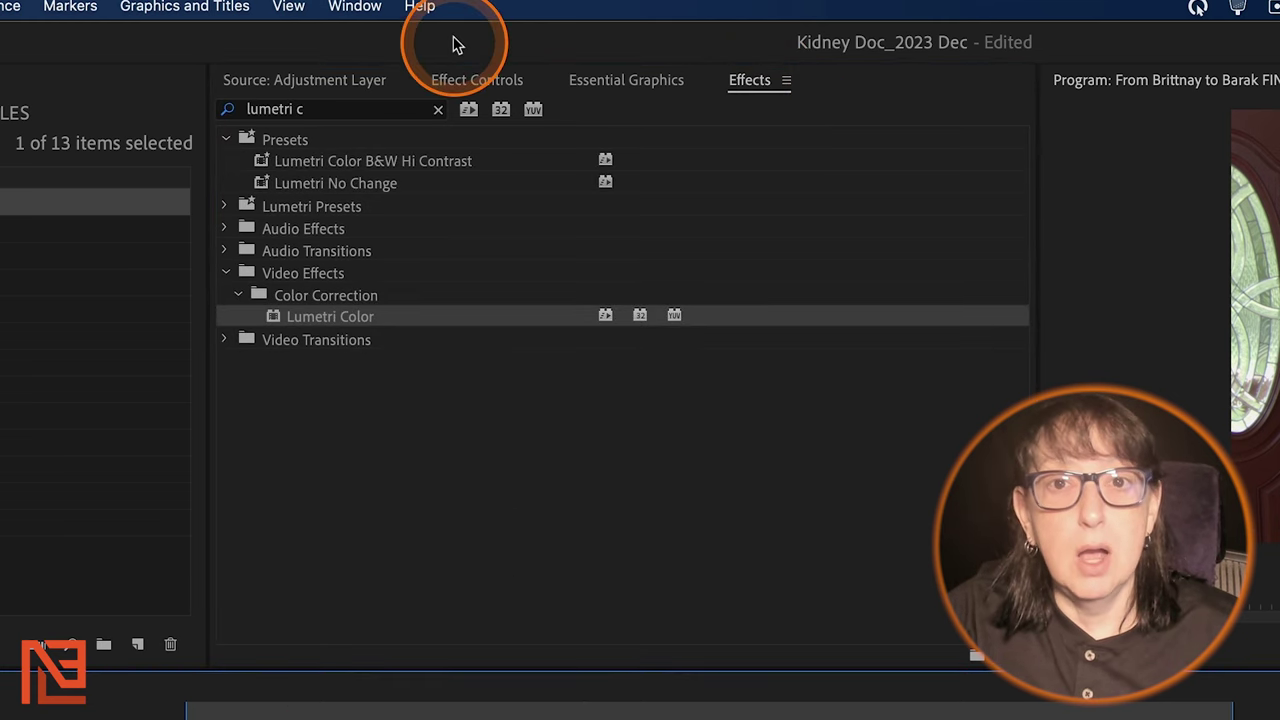
{"action": "left_click", "coordinate": [488, 82]}
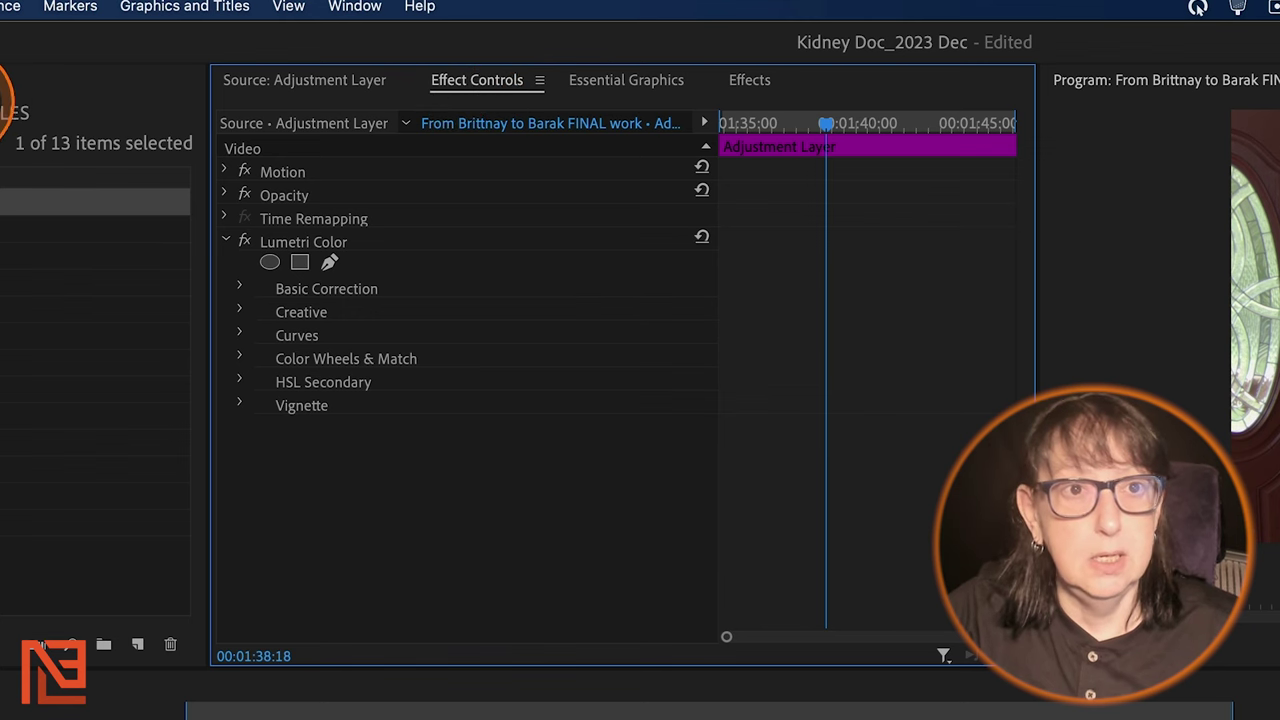
- Close the GRFX TITLES bin panel from its panel menu
{"action": "left_click", "coordinate": [108, 63]}
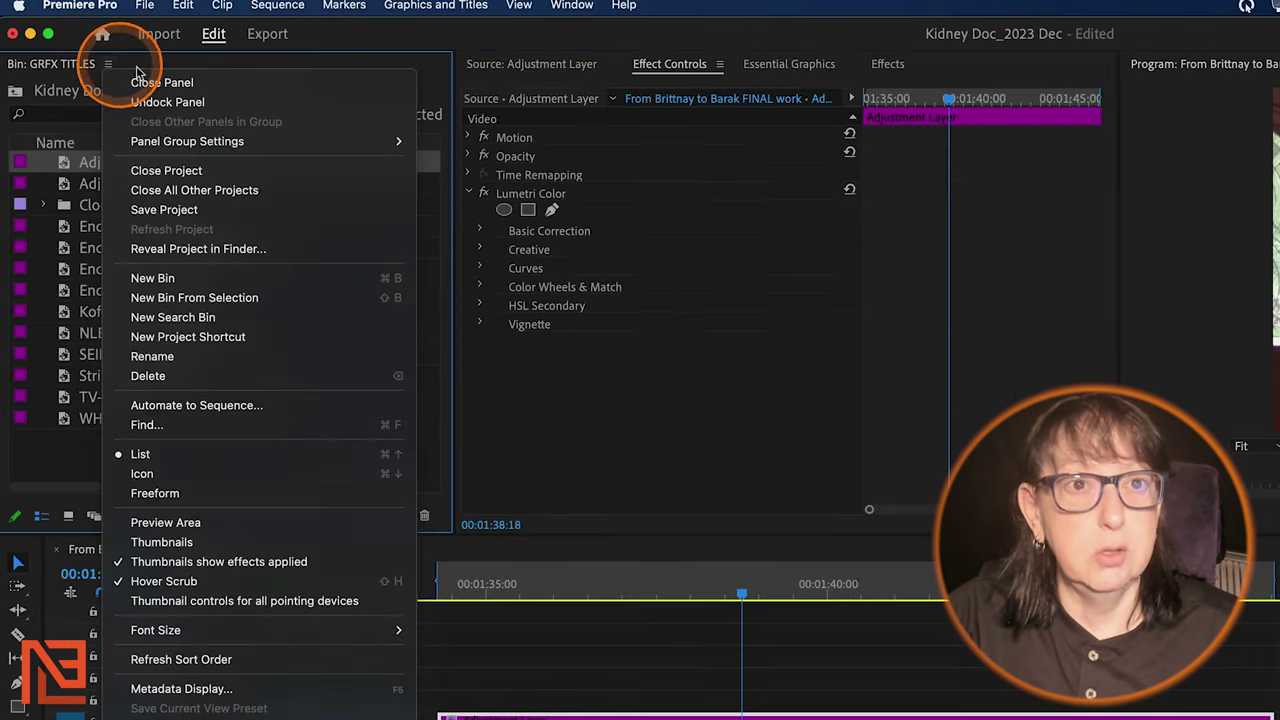
{"action": "left_click", "coordinate": [164, 83]}
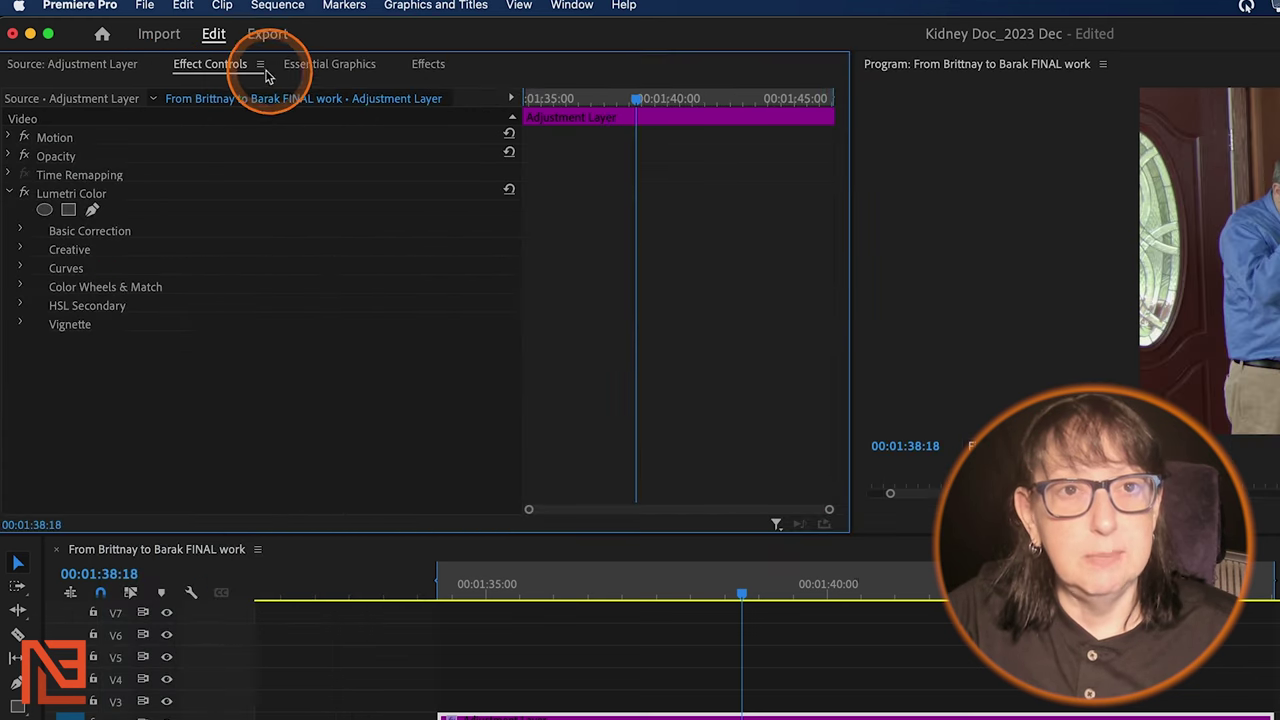
{"action": "left_click", "coordinate": [578, 5]}
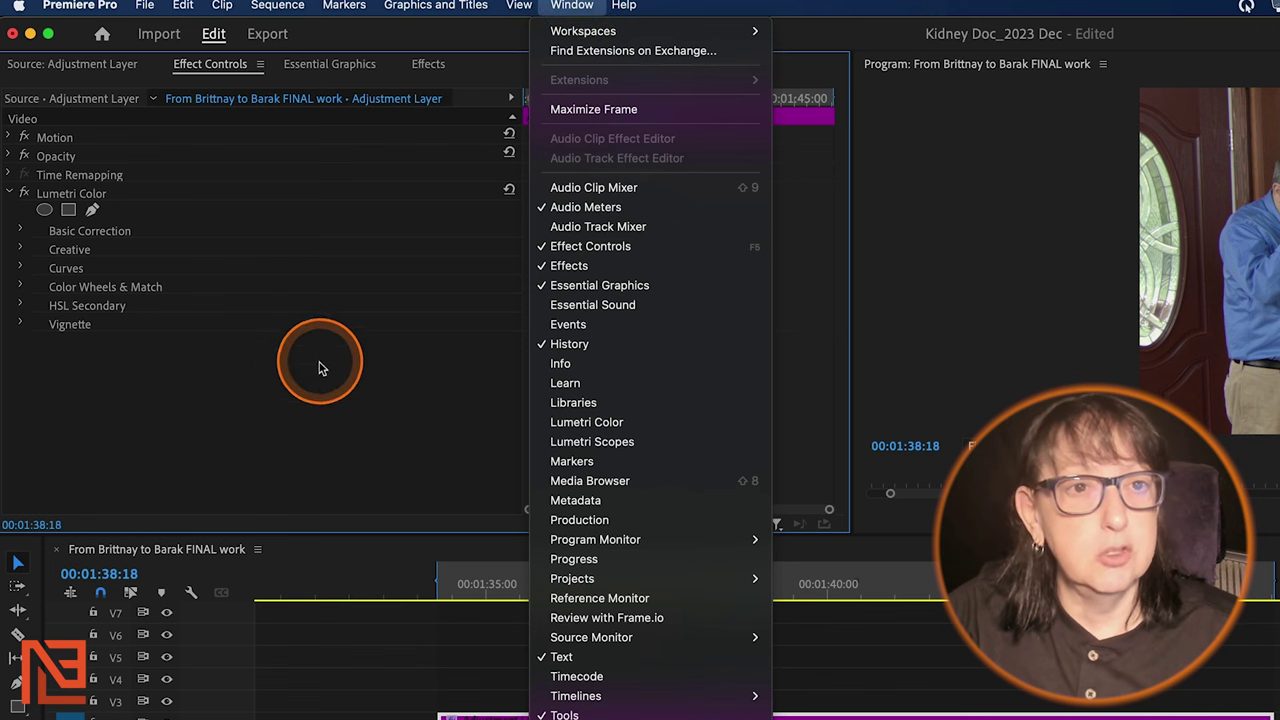
{"action": "left_click", "coordinate": [47, 208]}
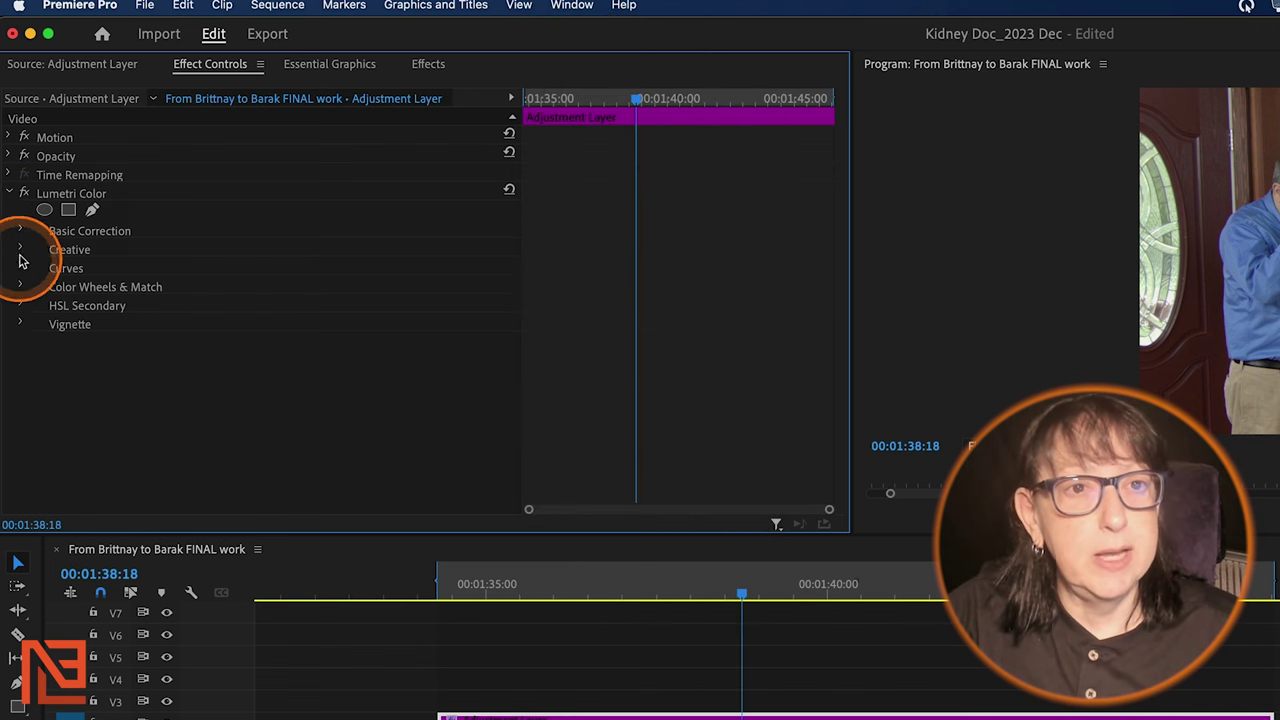
- Set Lumetri Basic Correction to Temperature 85.5, Tint 94.1, Saturation 147.8 and preview the red look
{"action": "left_click", "coordinate": [22, 235]}
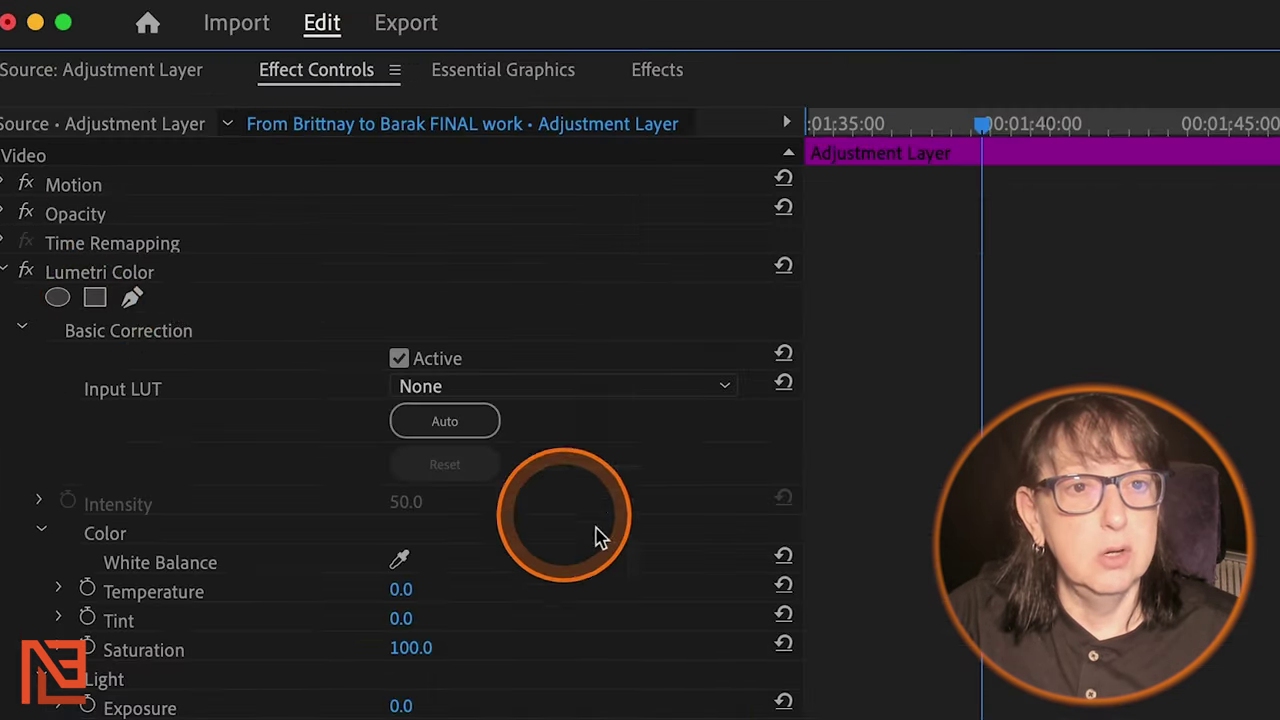
{"action": "scroll", "coordinate": [1120, 370], "scroll_direction": "down", "scroll_amount": 1}
{"action": "scroll", "coordinate": [414, 510], "scroll_direction": "down", "scroll_amount": 4}
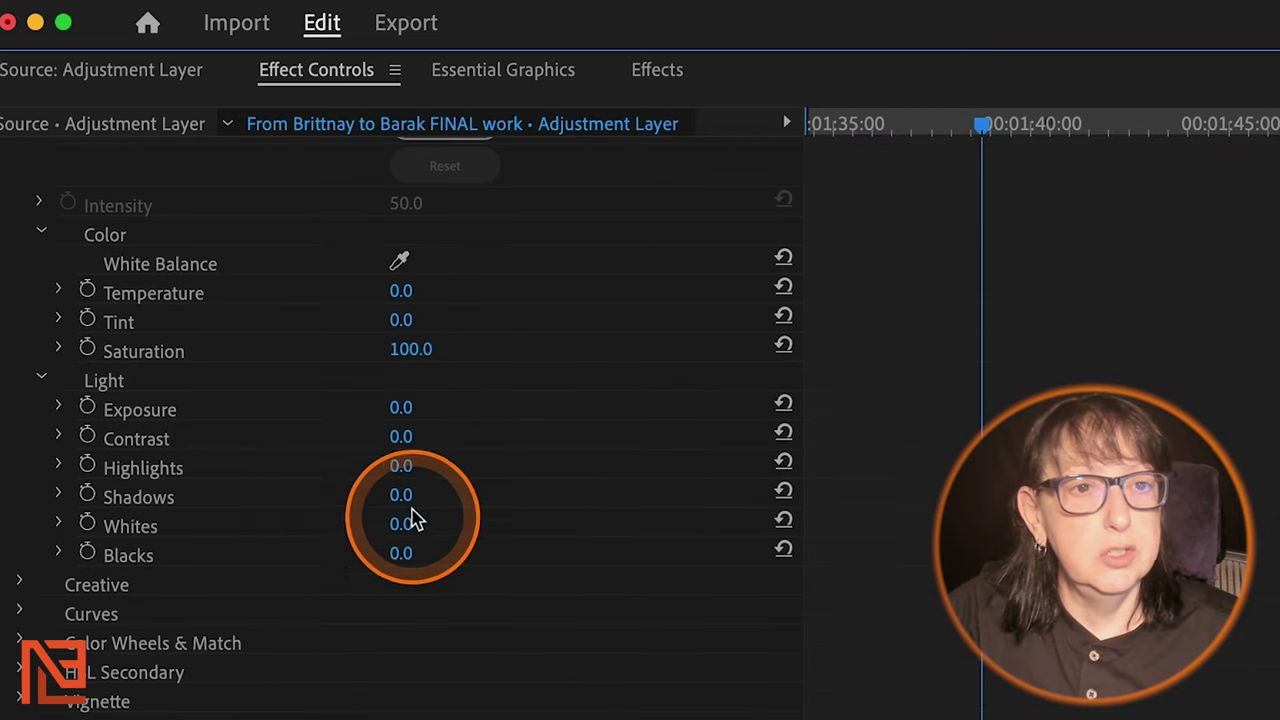
{"action": "left_click", "coordinate": [58, 321]}
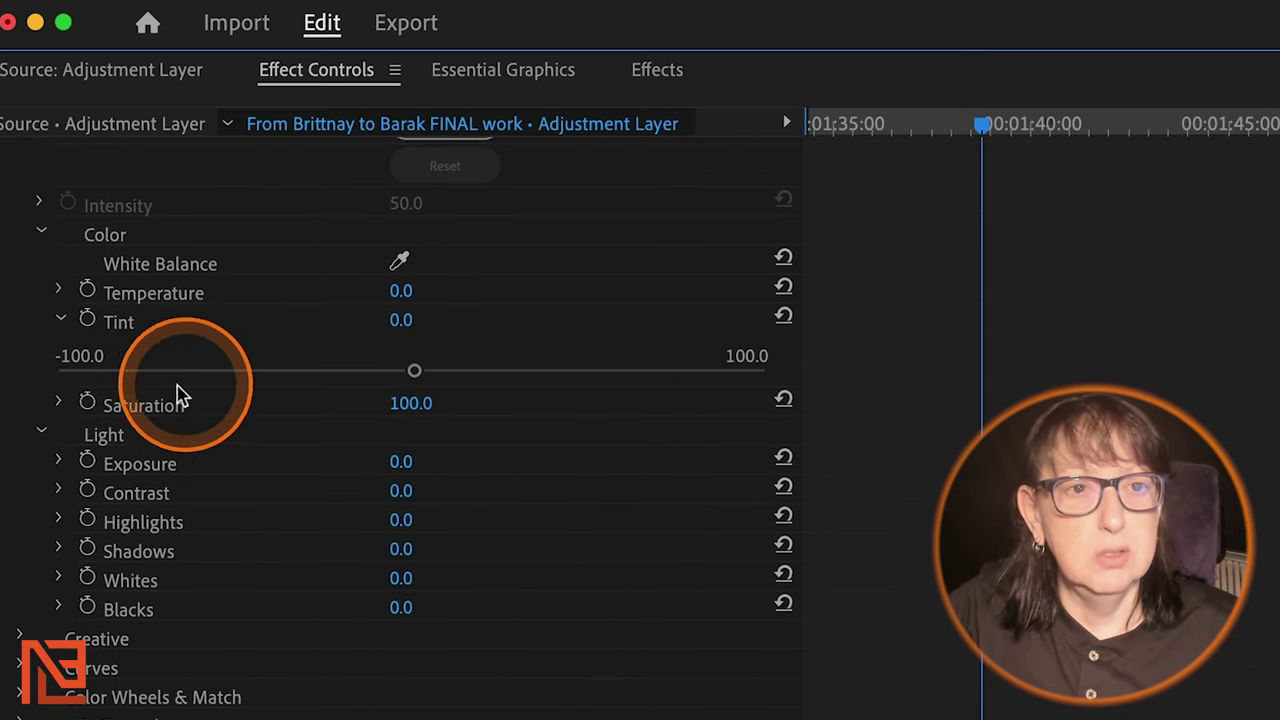
{"action": "left_click_drag", "start_coordinate": [418, 373], "coordinate": [397, 371]}
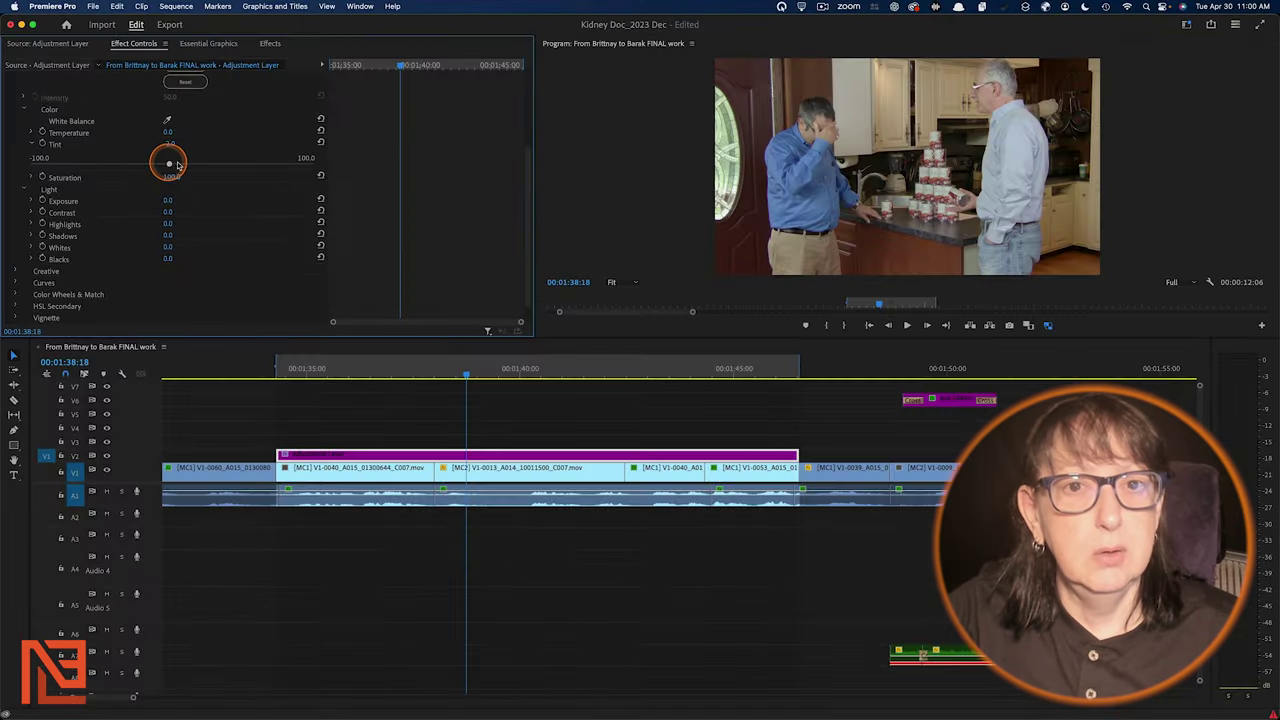
{"action": "left_click", "coordinate": [31, 177]}
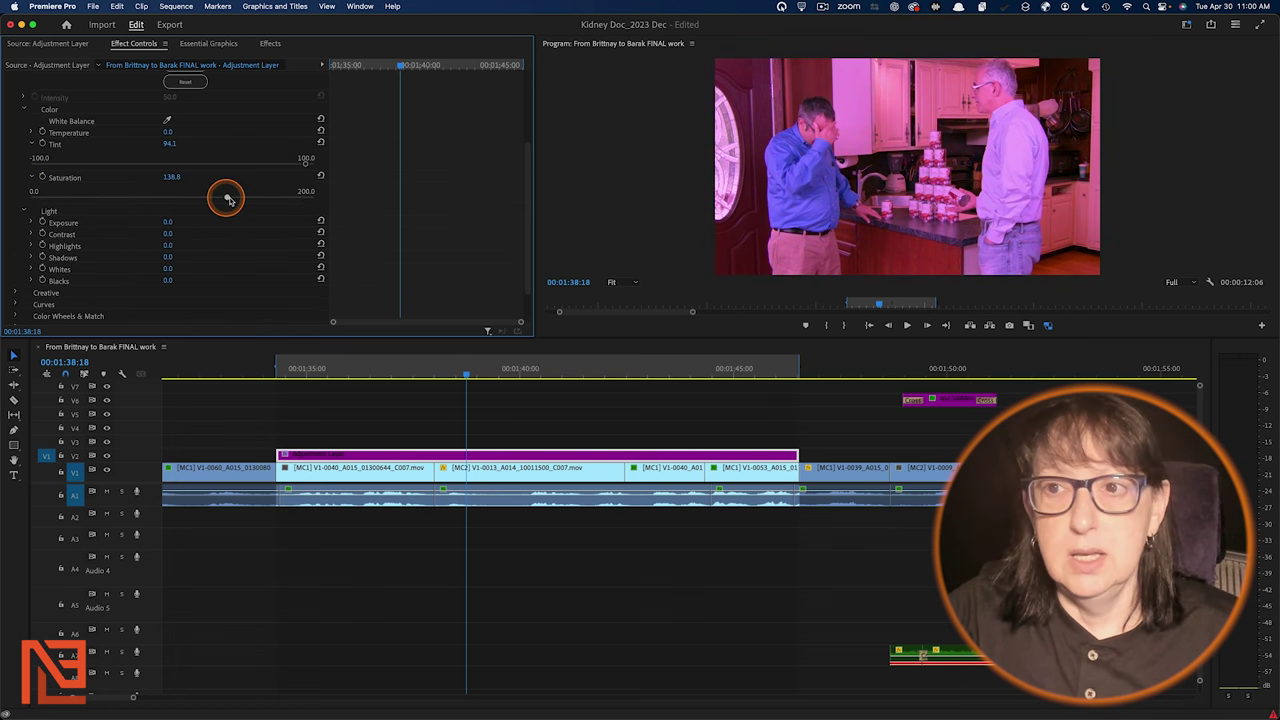
{"action": "left_click", "coordinate": [31, 134]}
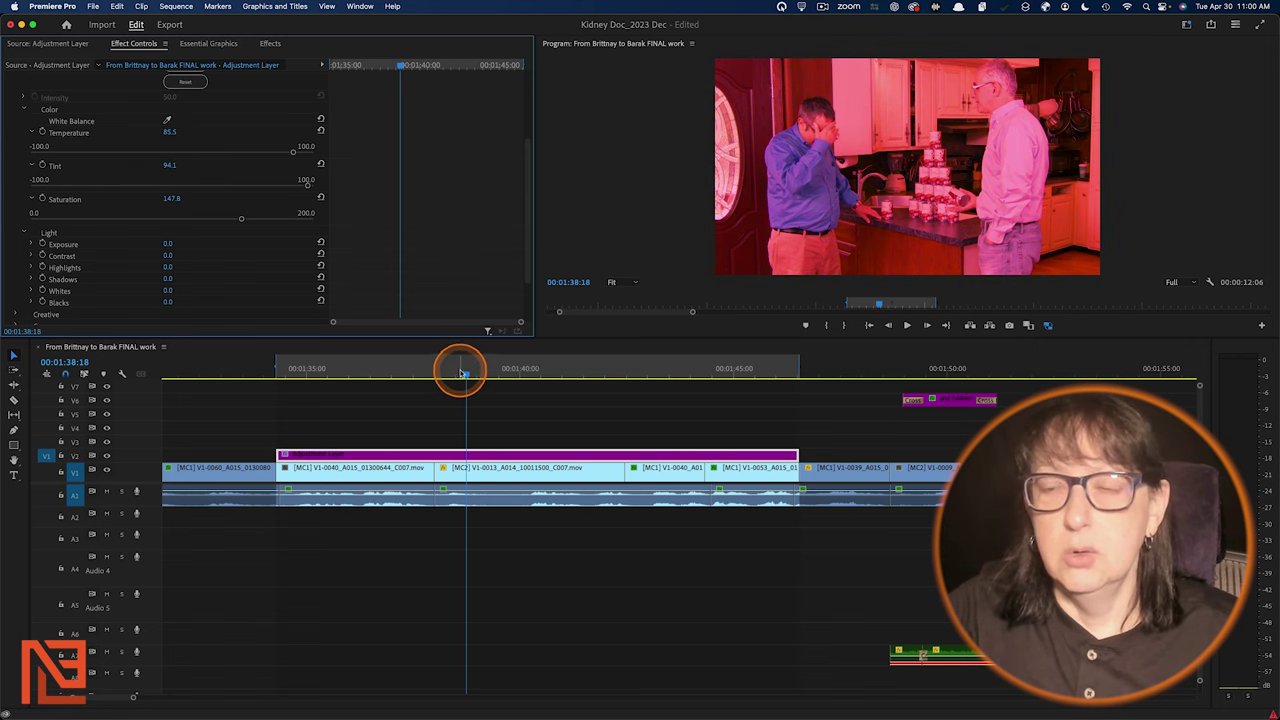
{"action": "left_click_drag", "start_coordinate": [462, 369], "coordinate": [363, 395]}
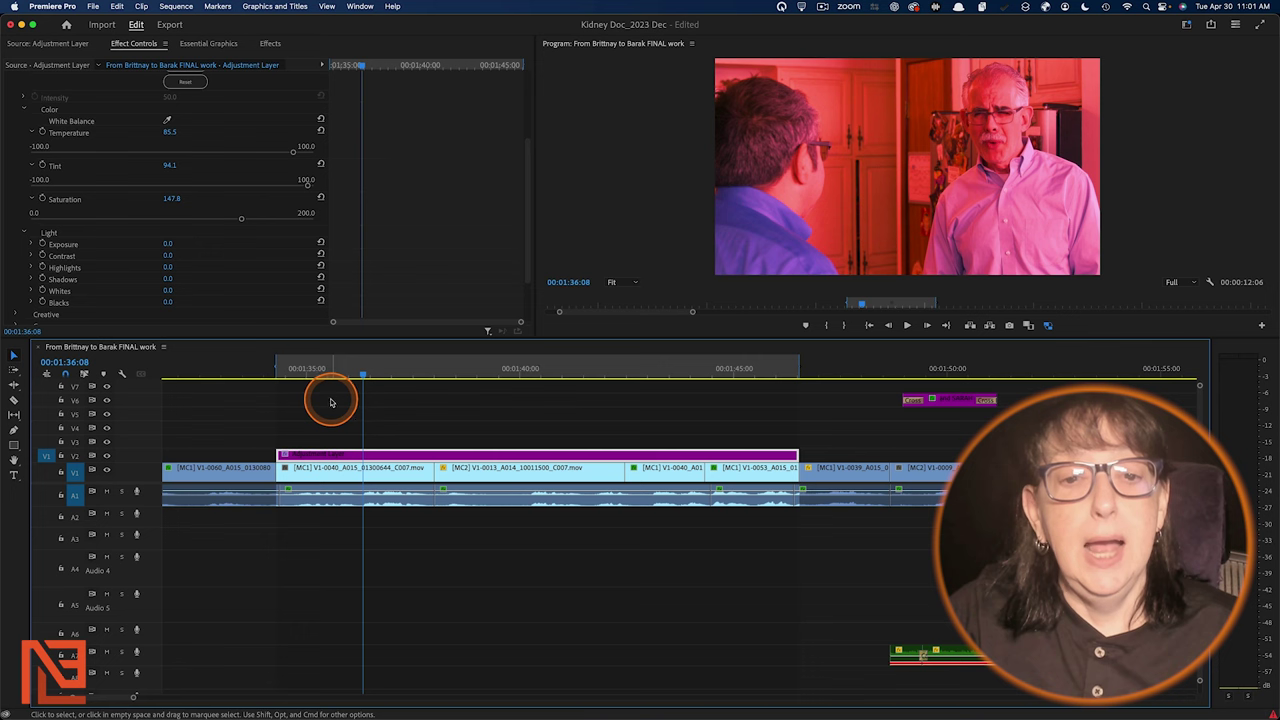
{"action": "mouse_move", "coordinate": [312, 372]}
{"action": "left_mouse_down"}
{"action": "mouse_move", "coordinate": [563, 386]}
{"action": "mouse_move", "coordinate": [754, 417]}
{"action": "mouse_move", "coordinate": [609, 374]}
{"action": "mouse_move", "coordinate": [307, 385]}
{"action": "left_mouse_up"}
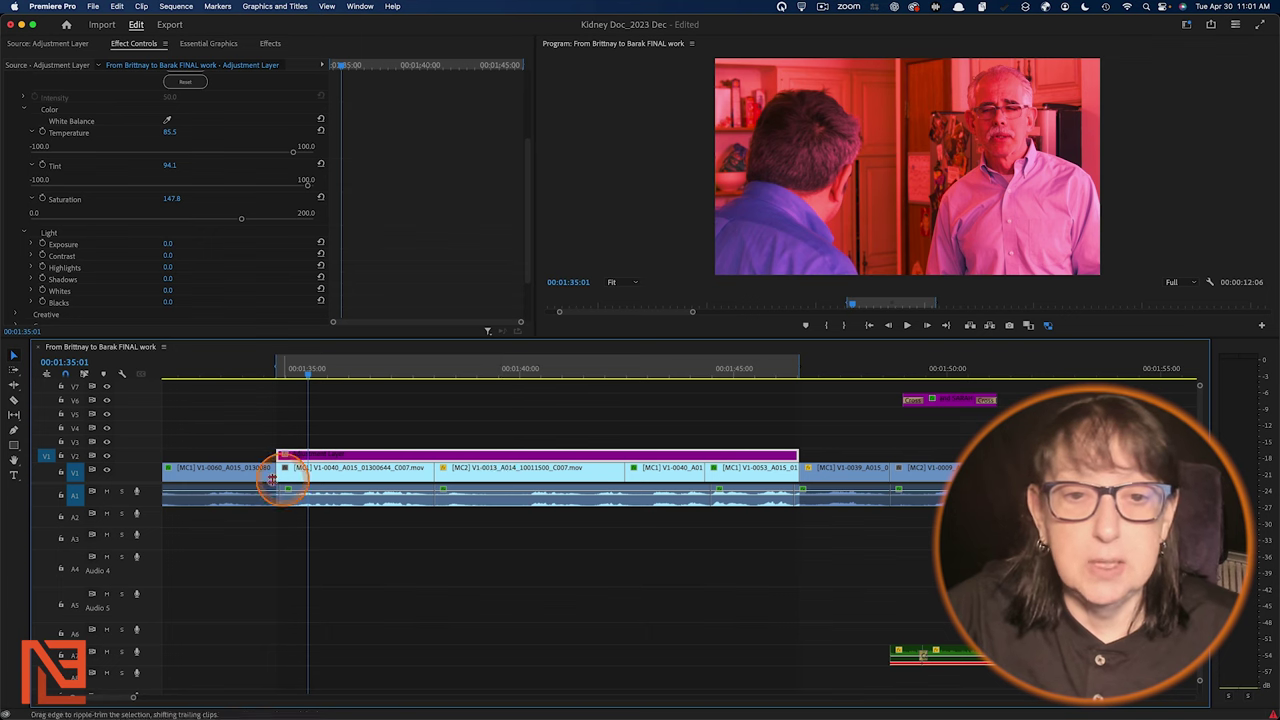
- Trim the adjustment layer shorter from both its start and end
{"action": "left_click_drag", "start_coordinate": [277, 457], "coordinate": [418, 455]}
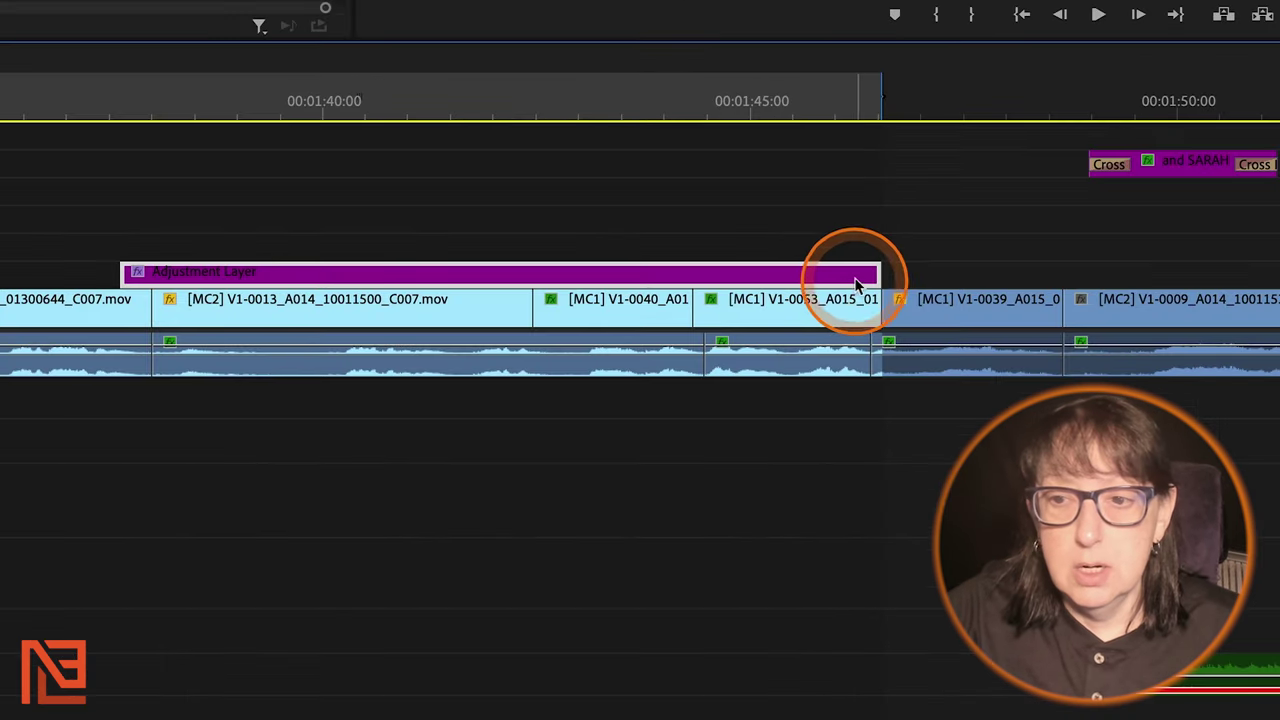
{"action": "left_click_drag", "start_coordinate": [877, 271], "coordinate": [190, 282]}
{"action": "left_click", "coordinate": [155, 114]}
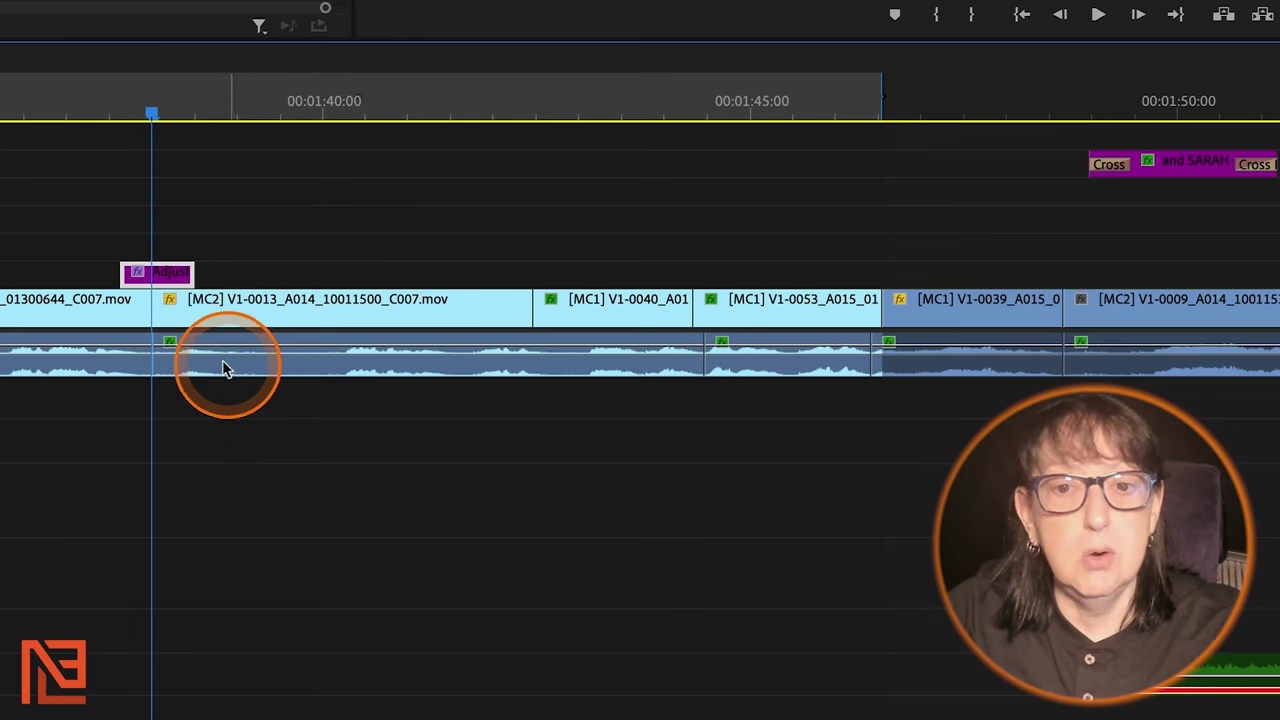
- Extend the adjustment layer from the V1-0040_A015_01300644_C007.mov clip across the later clips
{"action": "key", "text": "="}
{"action": "key", "text": "="}
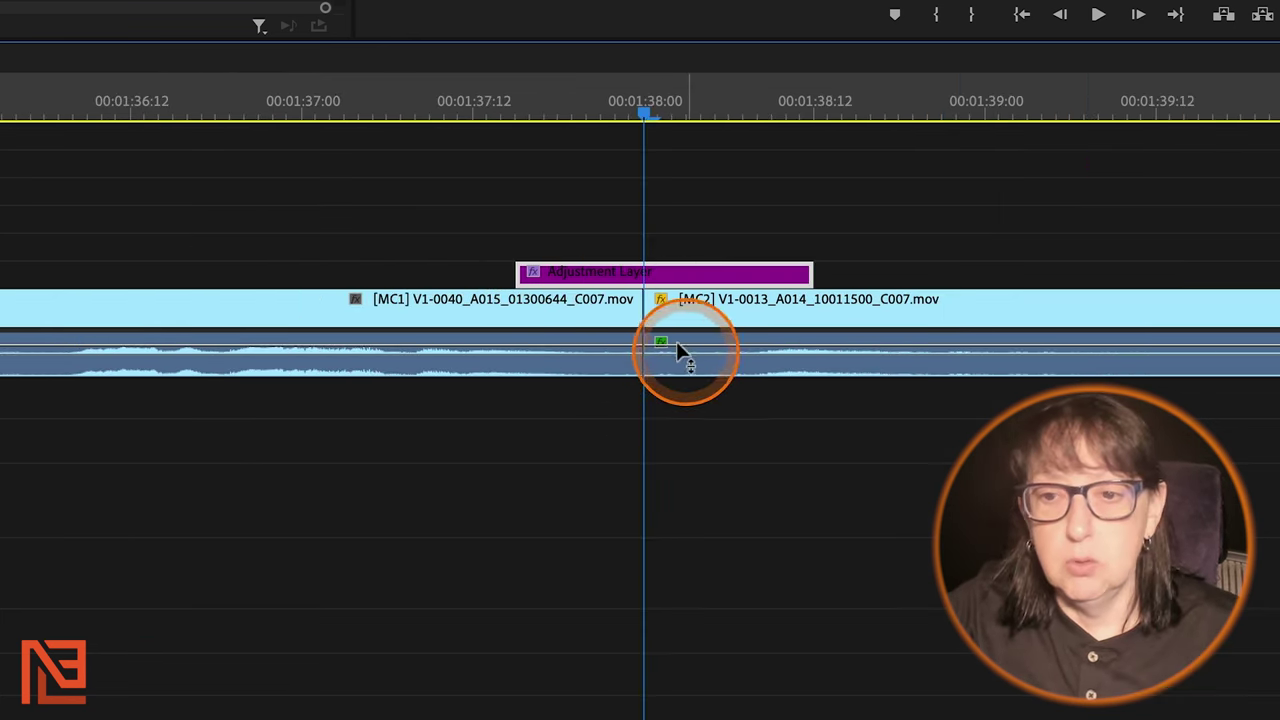
{"action": "left_click", "coordinate": [672, 107]}
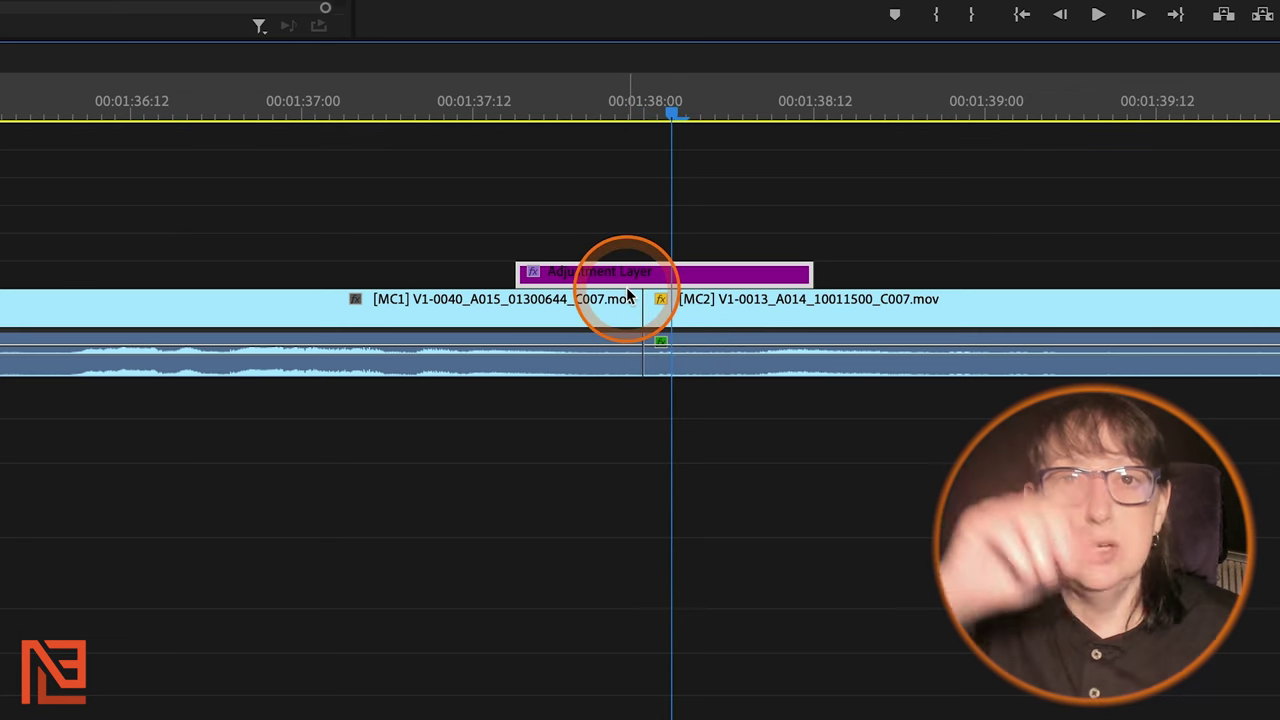
{"action": "left_click", "coordinate": [614, 107]}
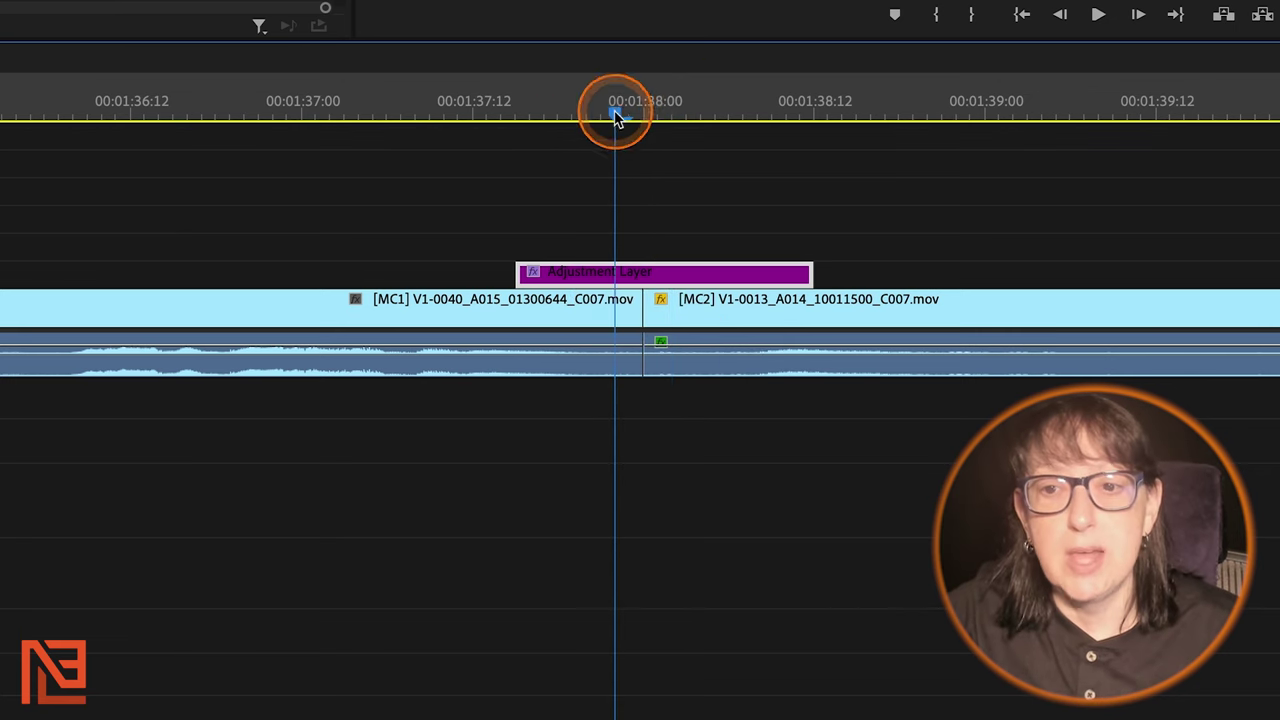
{"action": "key", "text": "-"}
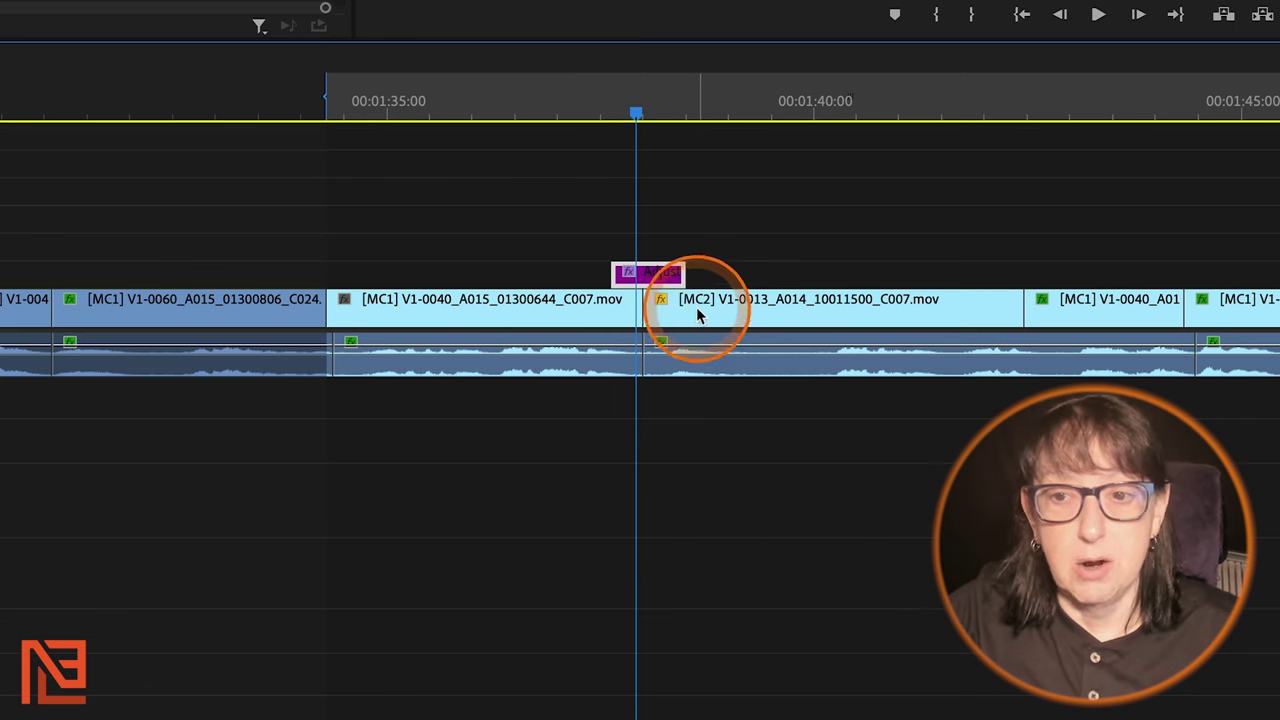
{"action": "left_click_drag", "start_coordinate": [610, 275], "coordinate": [326, 276]}
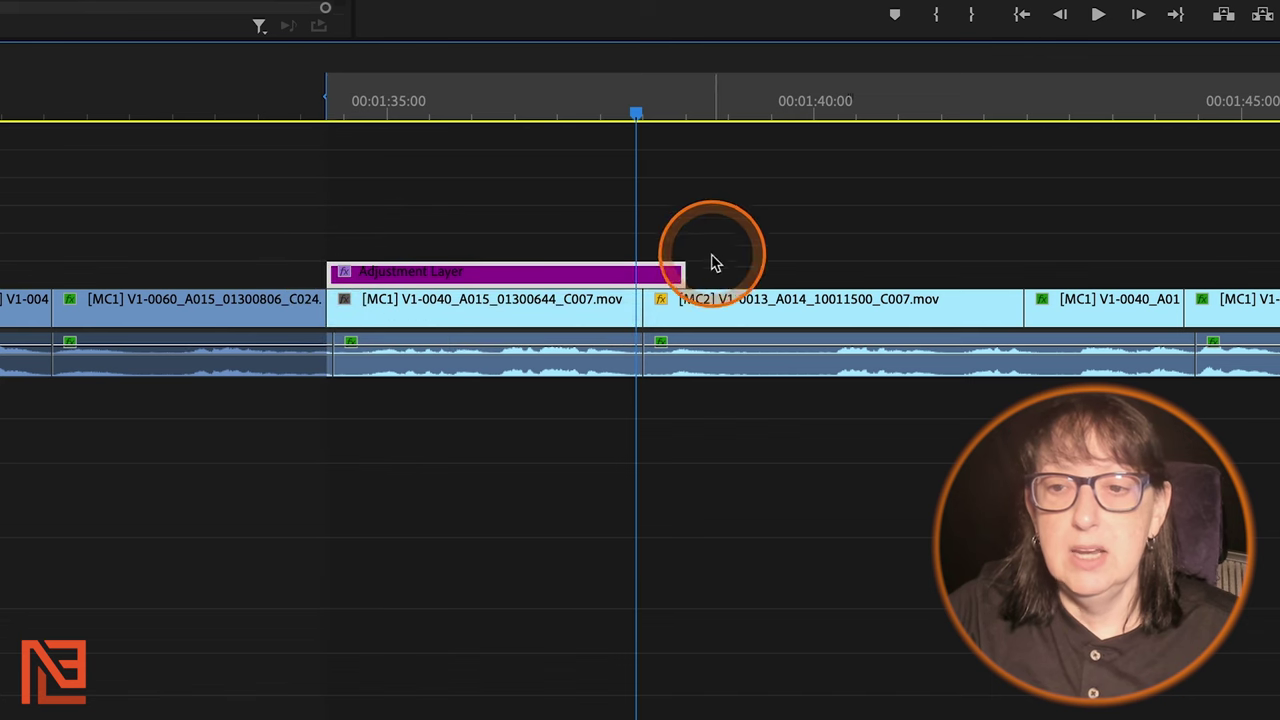
{"action": "left_click_drag", "start_coordinate": [686, 269], "coordinate": [1274, 268]}
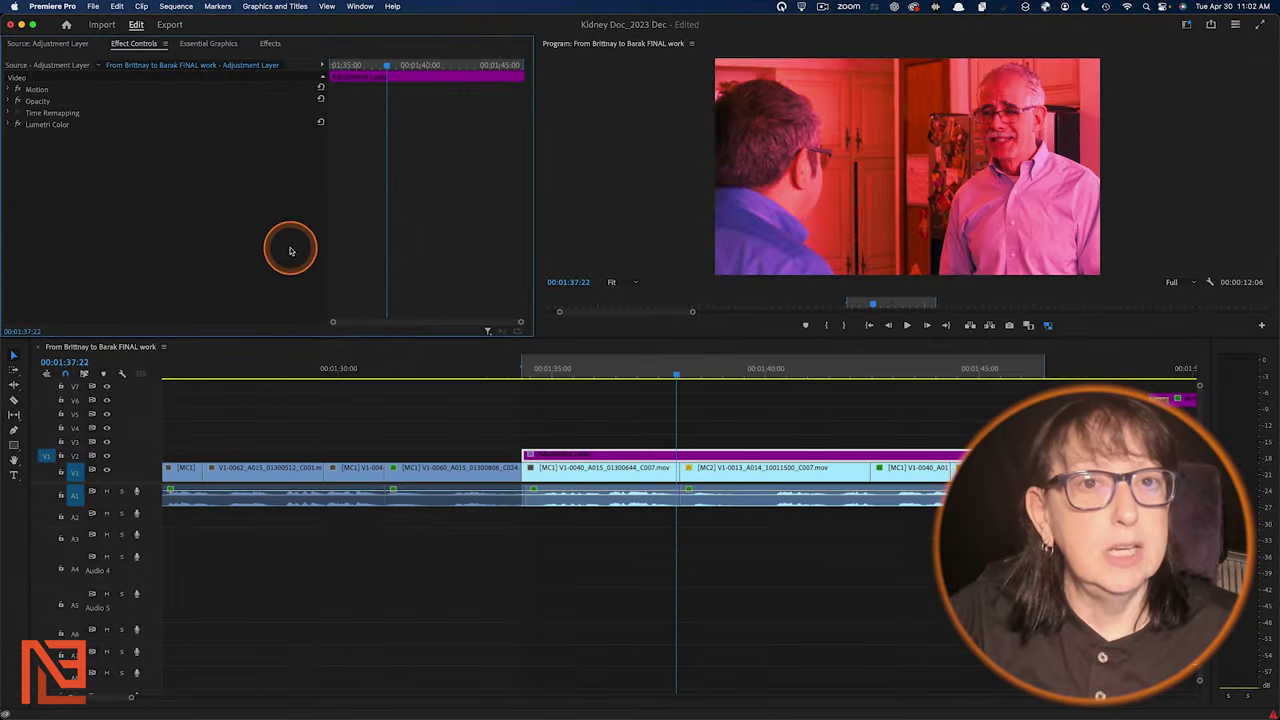
- Drag Gaussian Blur from Video Effects > Blur & Sharpen onto the V2 adjustment layer
{"action": "left_click", "coordinate": [269, 44]}
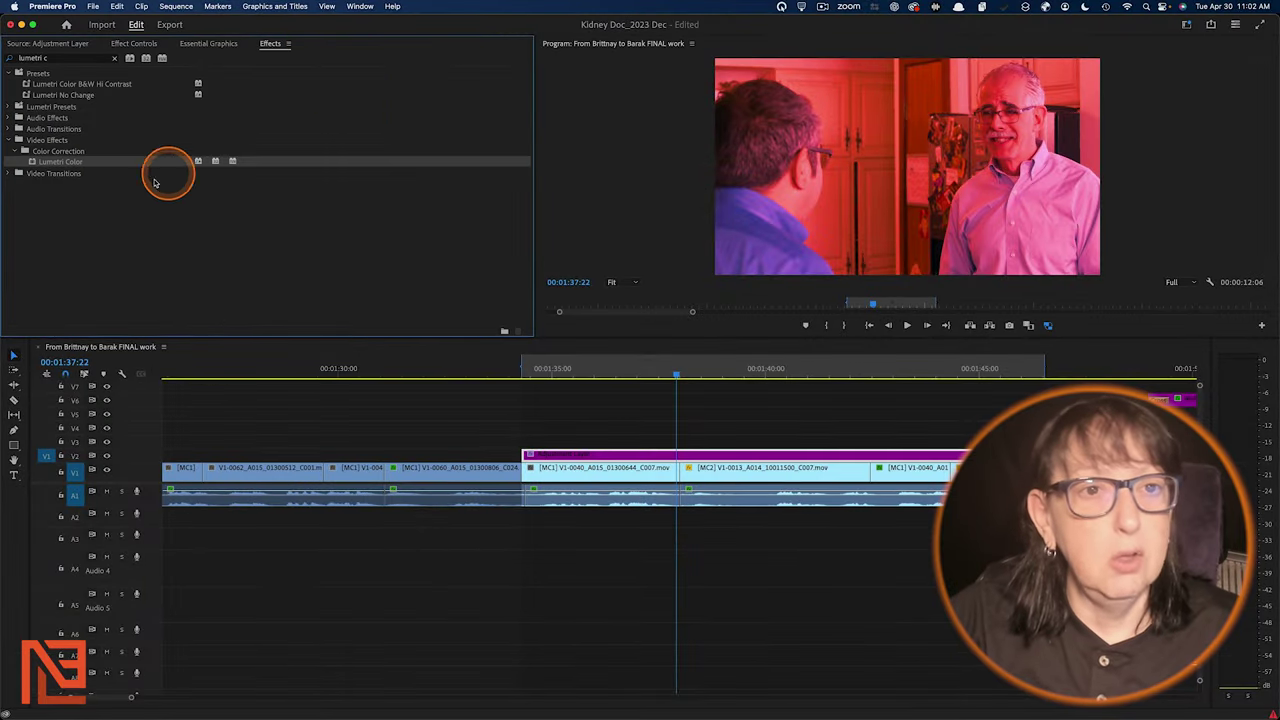
{"action": "left_click", "coordinate": [114, 58]}
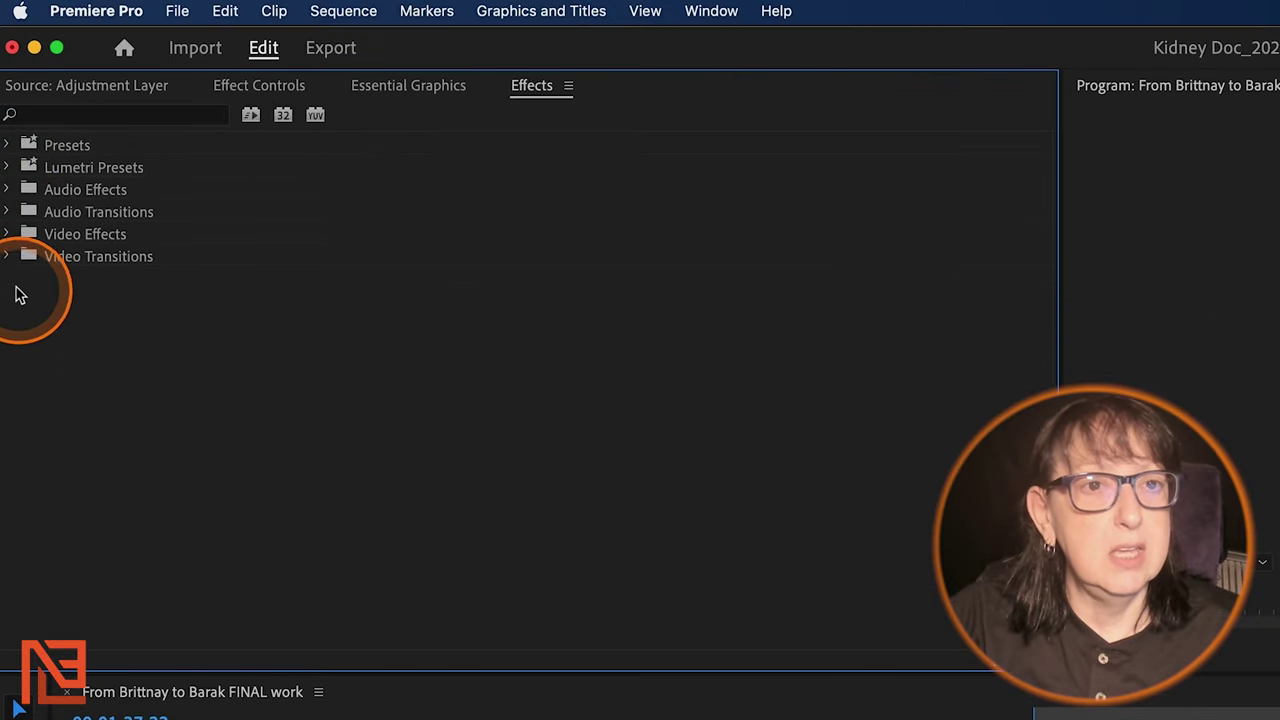
{"action": "left_click", "coordinate": [7, 234]}
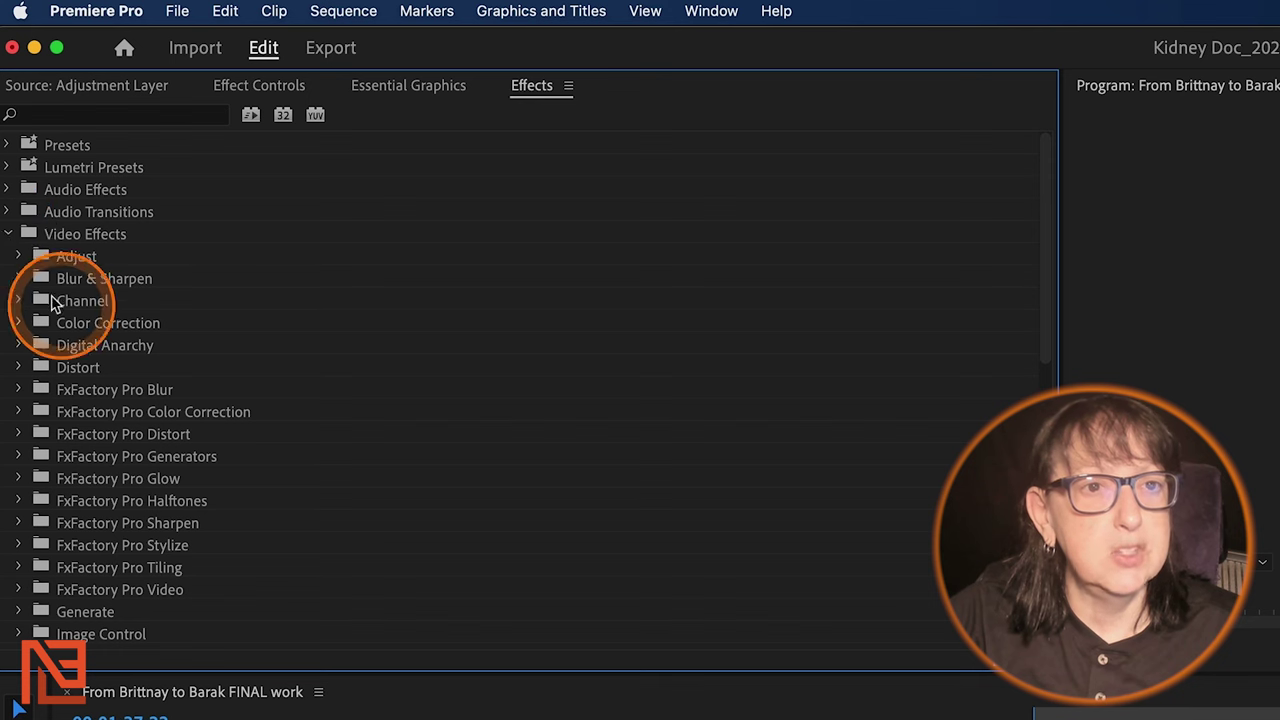
{"action": "left_click", "coordinate": [18, 278]}
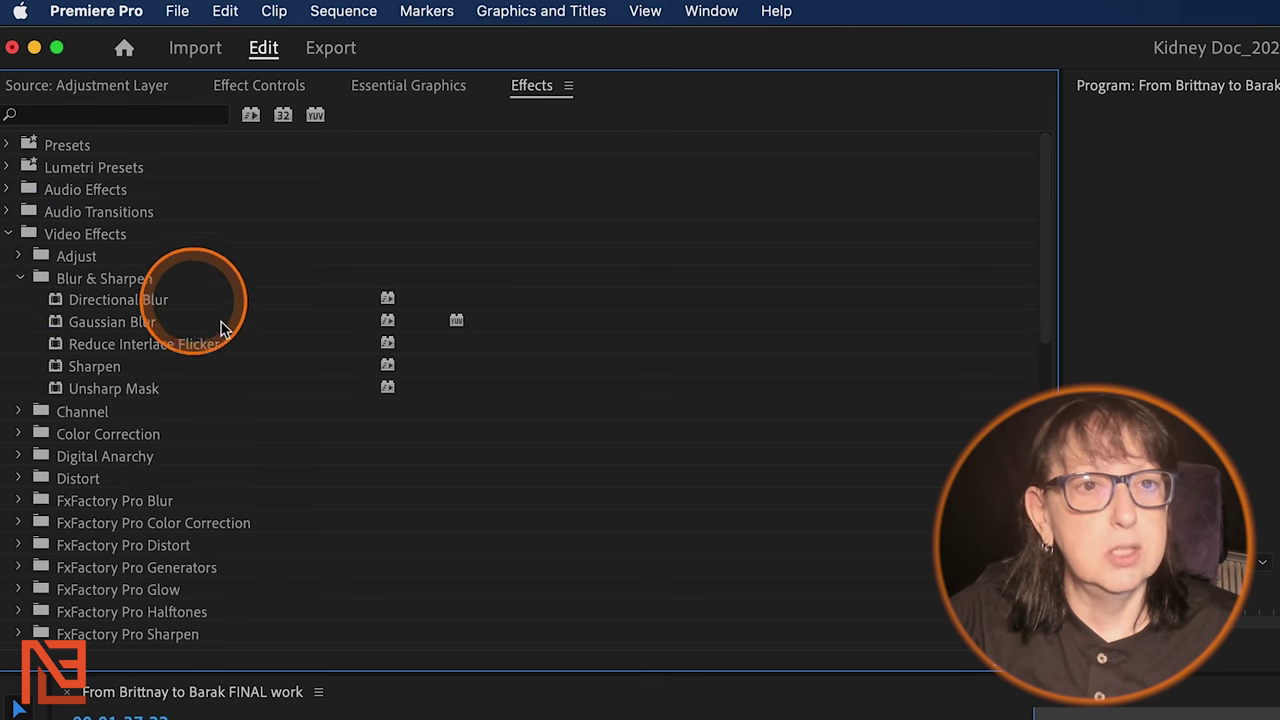
{"action": "left_click", "coordinate": [61, 325]}
{"action": "left_click_drag", "start_coordinate": [61, 325], "coordinate": [330, 598]}
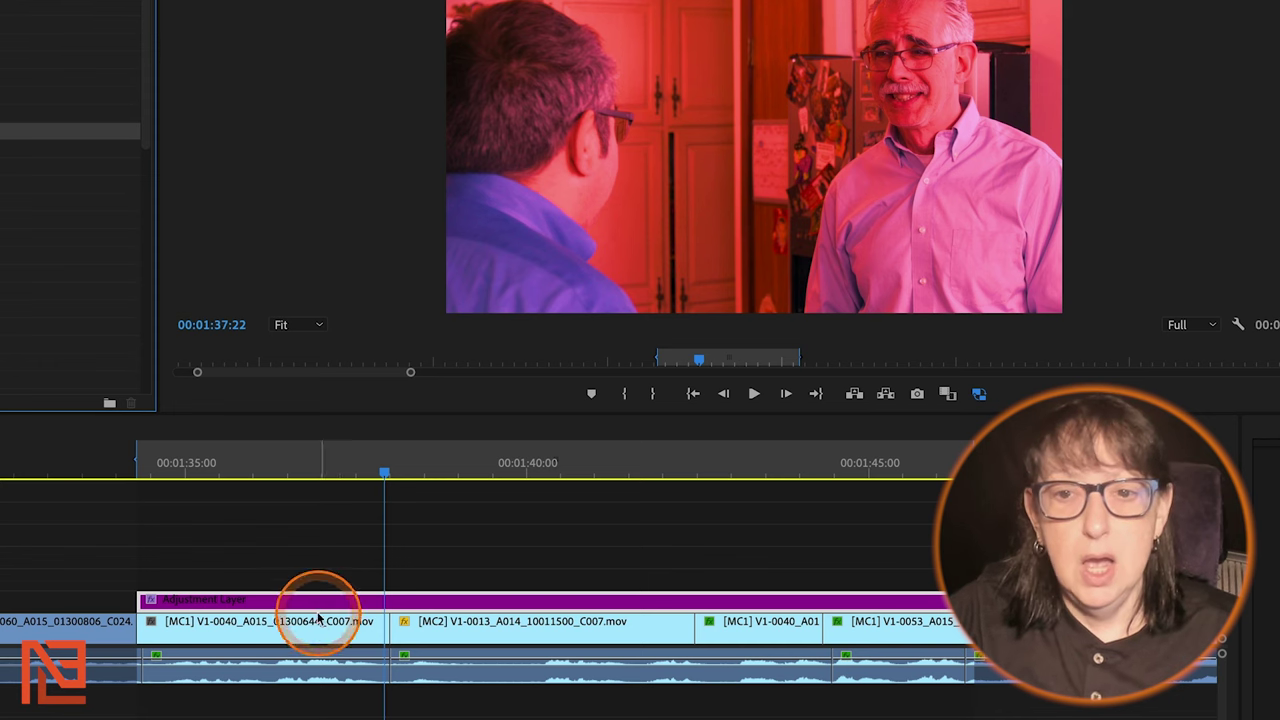
- Set the adjustment layer's Gaussian Blur Blurriness to 48.9 and check a later frame
{"action": "left_click", "coordinate": [189, 491]}
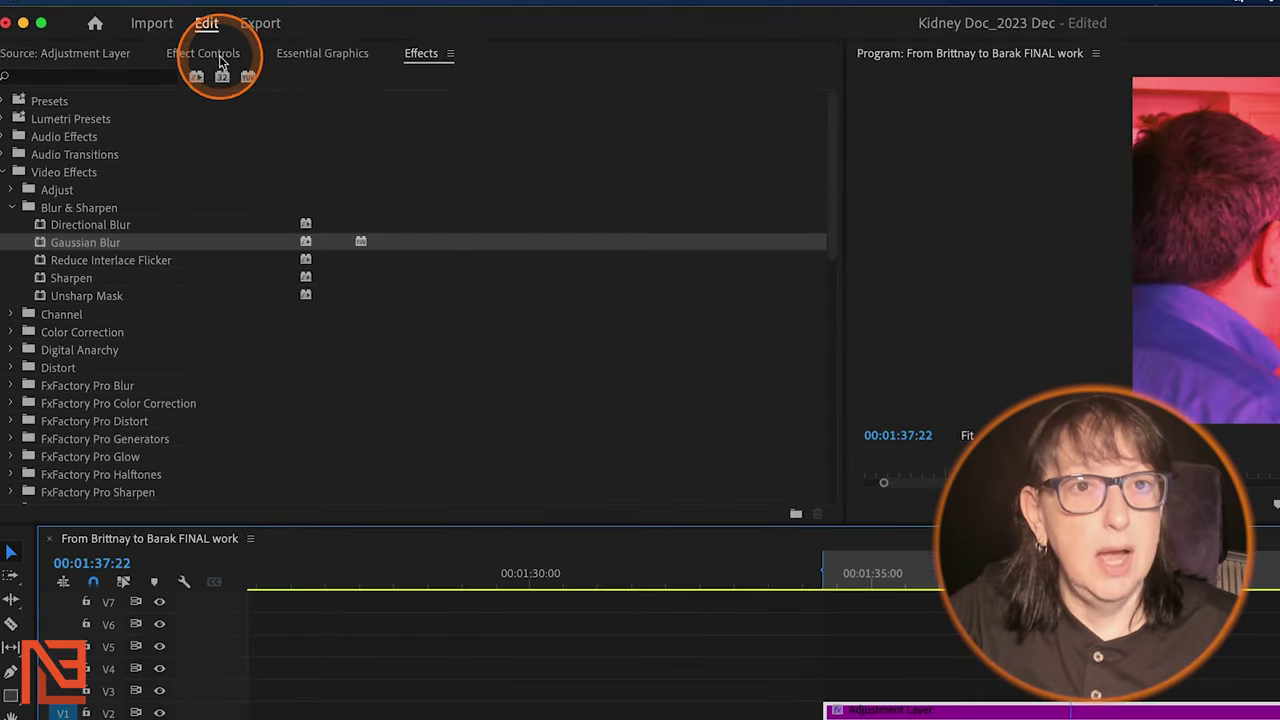
{"action": "left_click", "coordinate": [206, 55]}
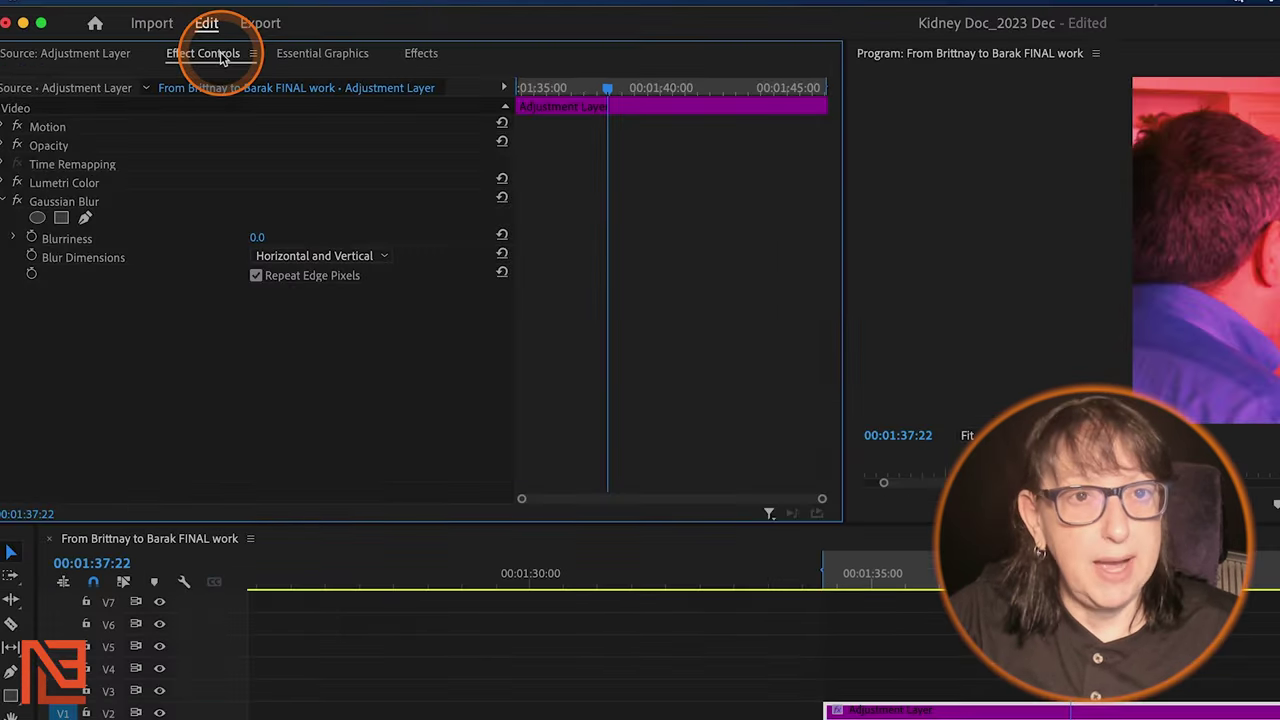
{"action": "left_click", "coordinate": [5, 183]}
{"action": "left_click", "coordinate": [5, 183]}
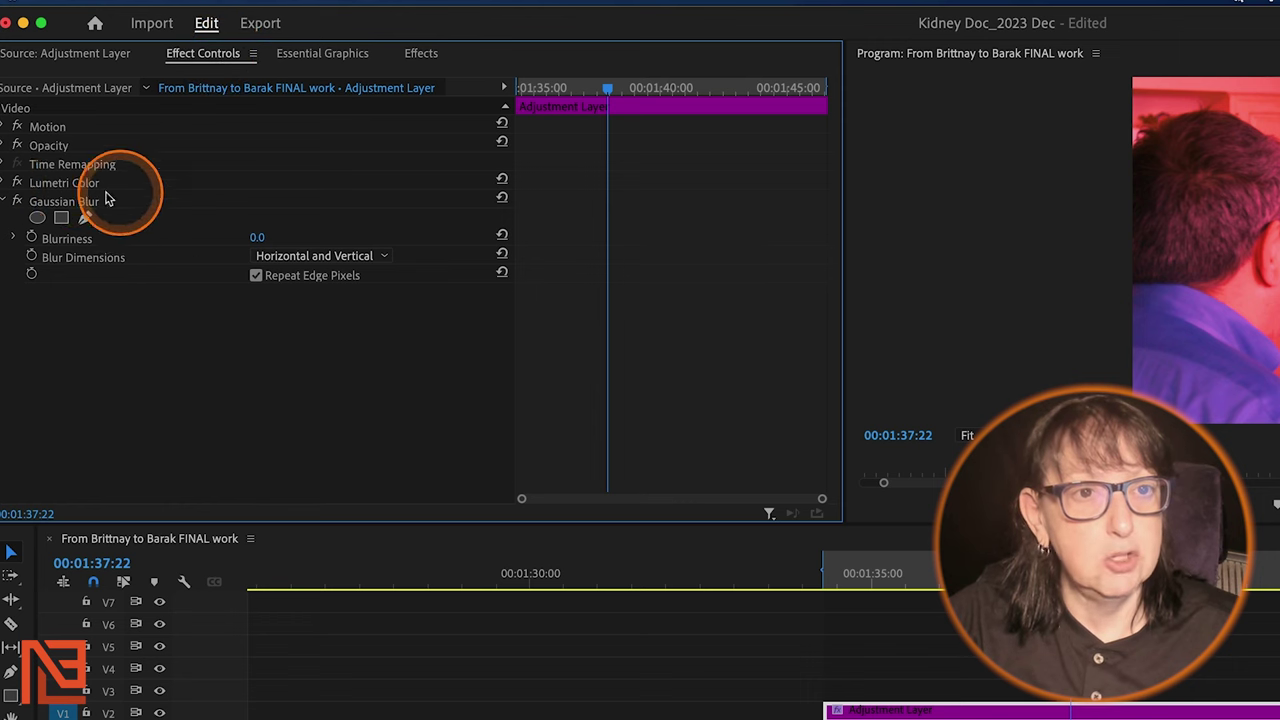
{"action": "left_click", "coordinate": [21, 238]}
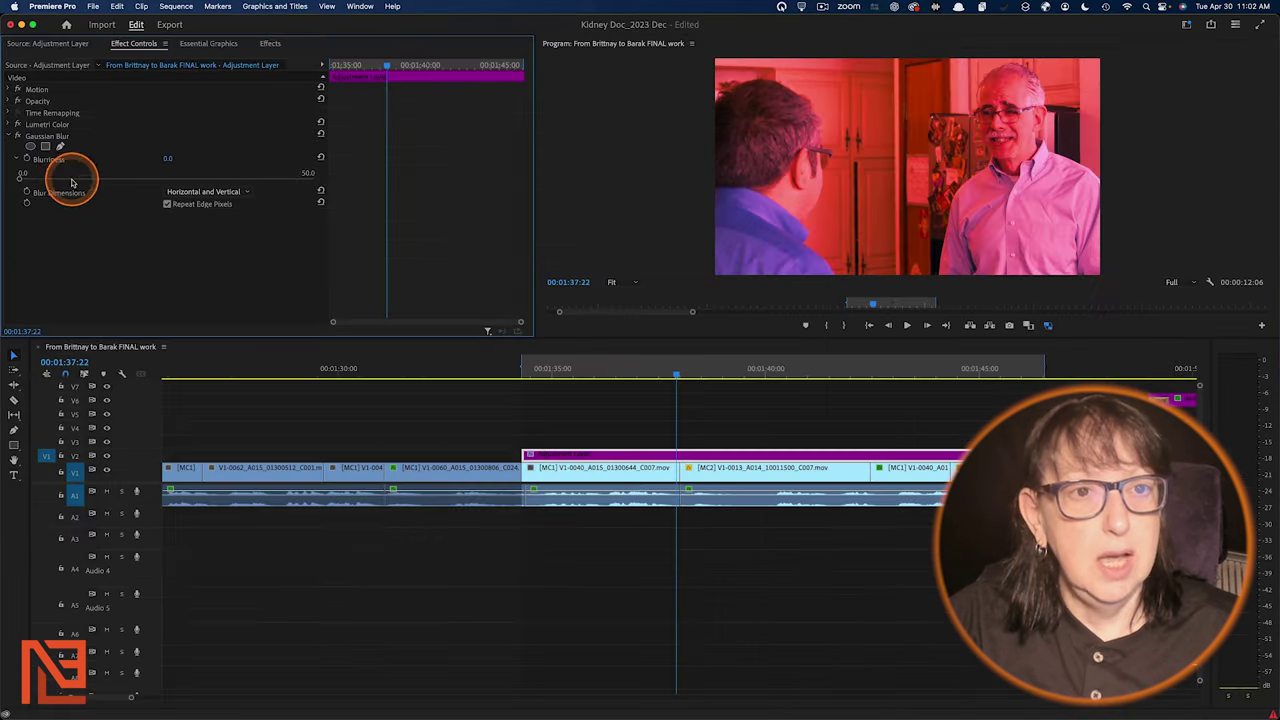
{"action": "left_click_drag", "start_coordinate": [86, 186], "coordinate": [241, 189]}
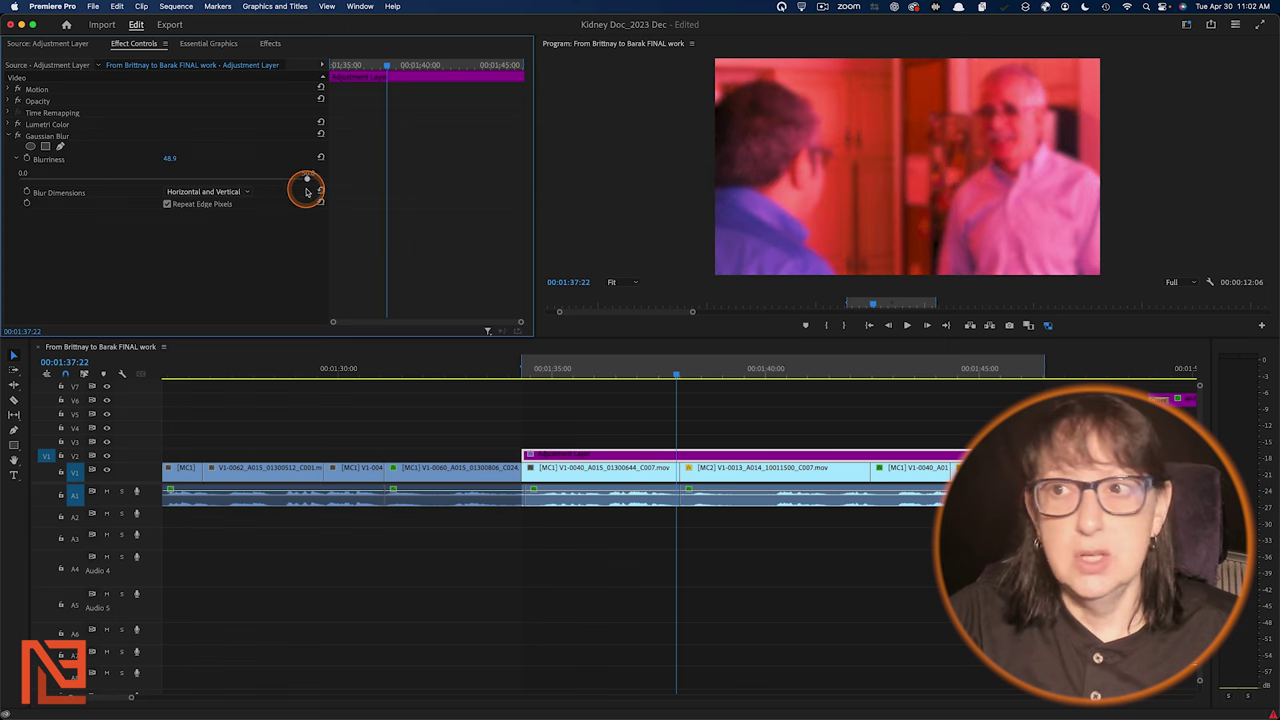
{"action": "left_click_drag", "start_coordinate": [729, 366], "coordinate": [577, 402]}
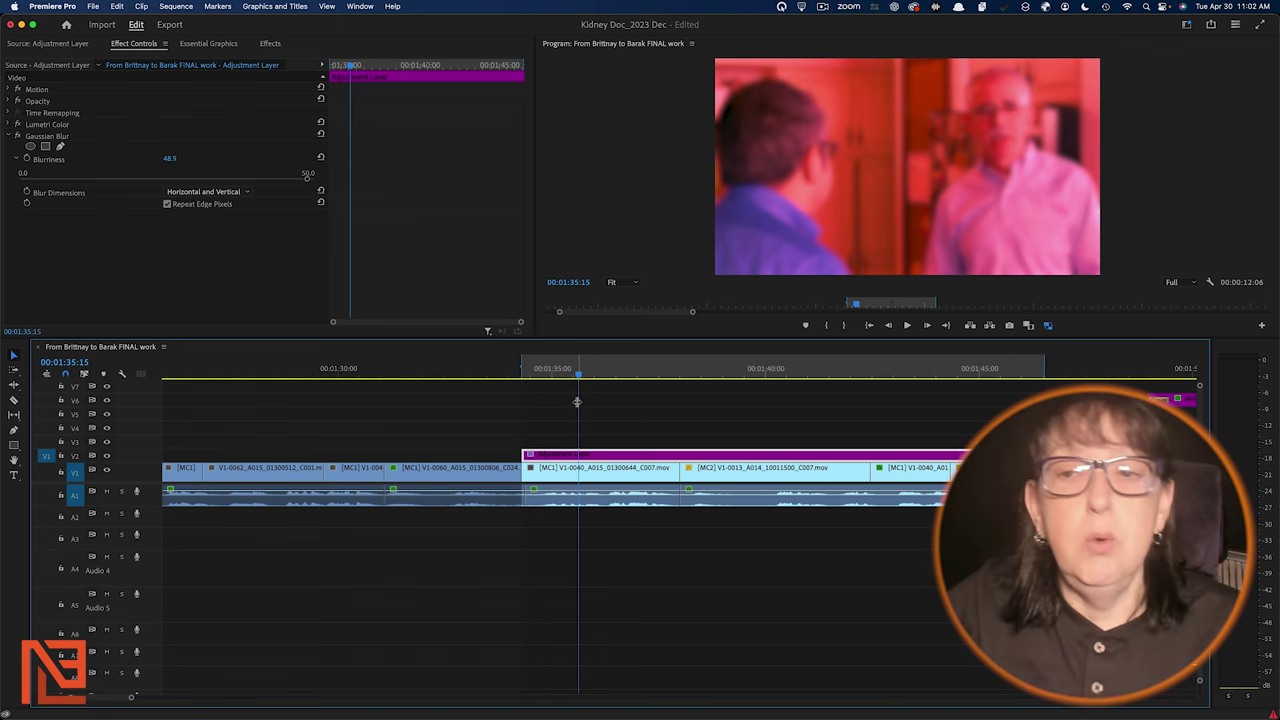
- Scrub through the blurred section up to 00:01:43:22 and zoom the timeline out
{"action": "mouse_move", "coordinate": [628, 380]}
{"action": "left_mouse_down"}
{"action": "mouse_move", "coordinate": [603, 371]}
{"action": "mouse_move", "coordinate": [631, 374]}
{"action": "left_mouse_up"}
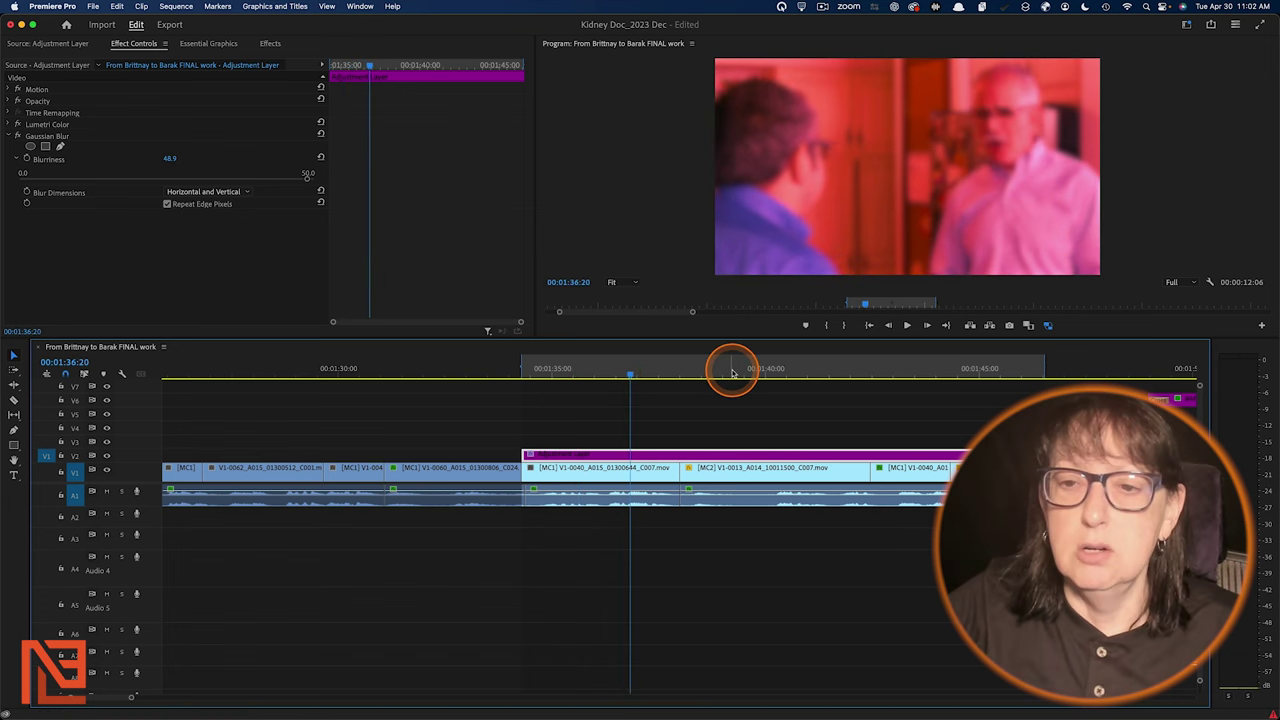
{"action": "left_click_drag", "start_coordinate": [732, 371], "coordinate": [927, 380]}
{"action": "key", "text": "minus"}
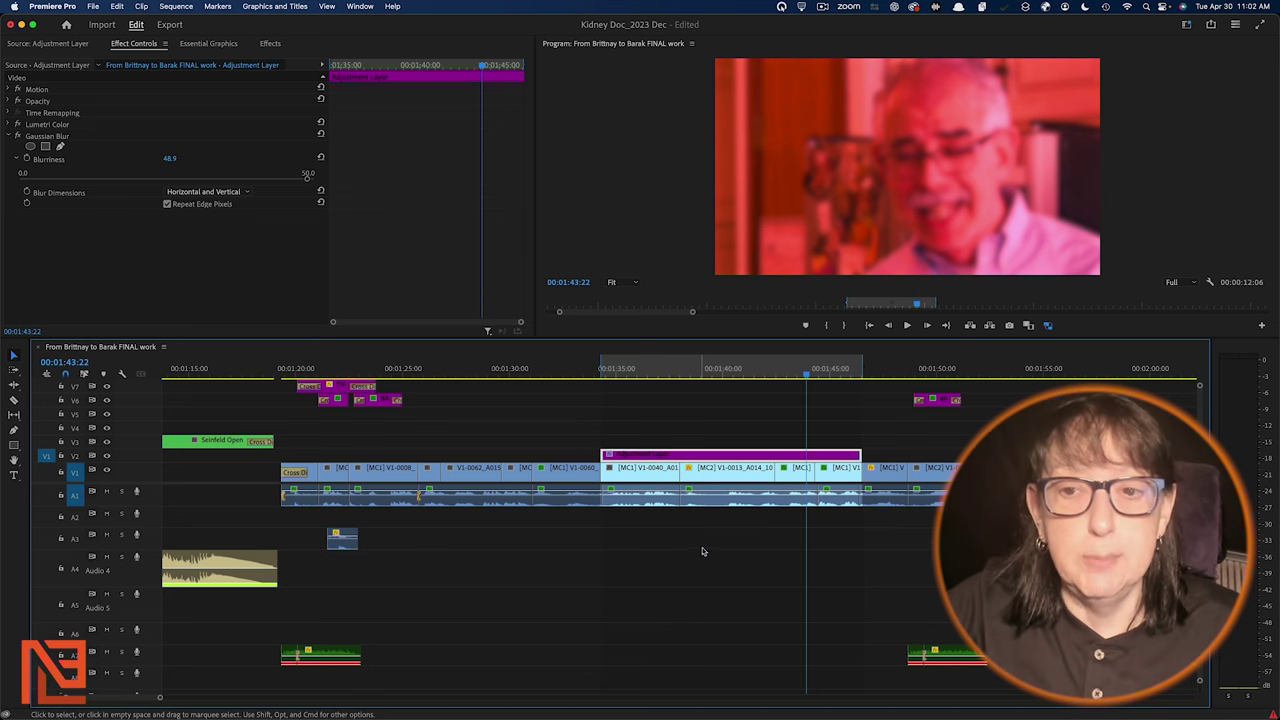
- Bring the Effects library back up with the Blur & Sharpen effects listed
{"action": "left_click", "coordinate": [356, 346]}
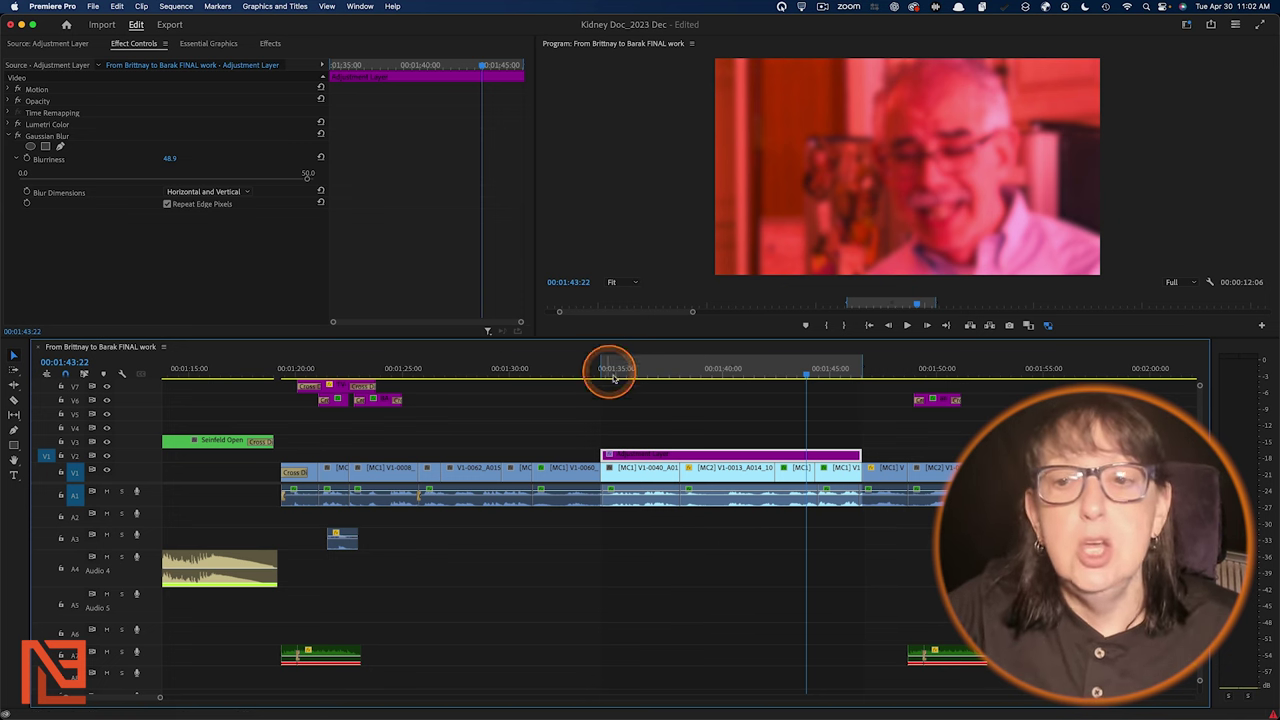
{"action": "left_click", "coordinate": [271, 108]}
{"action": "left_click", "coordinate": [270, 43]}
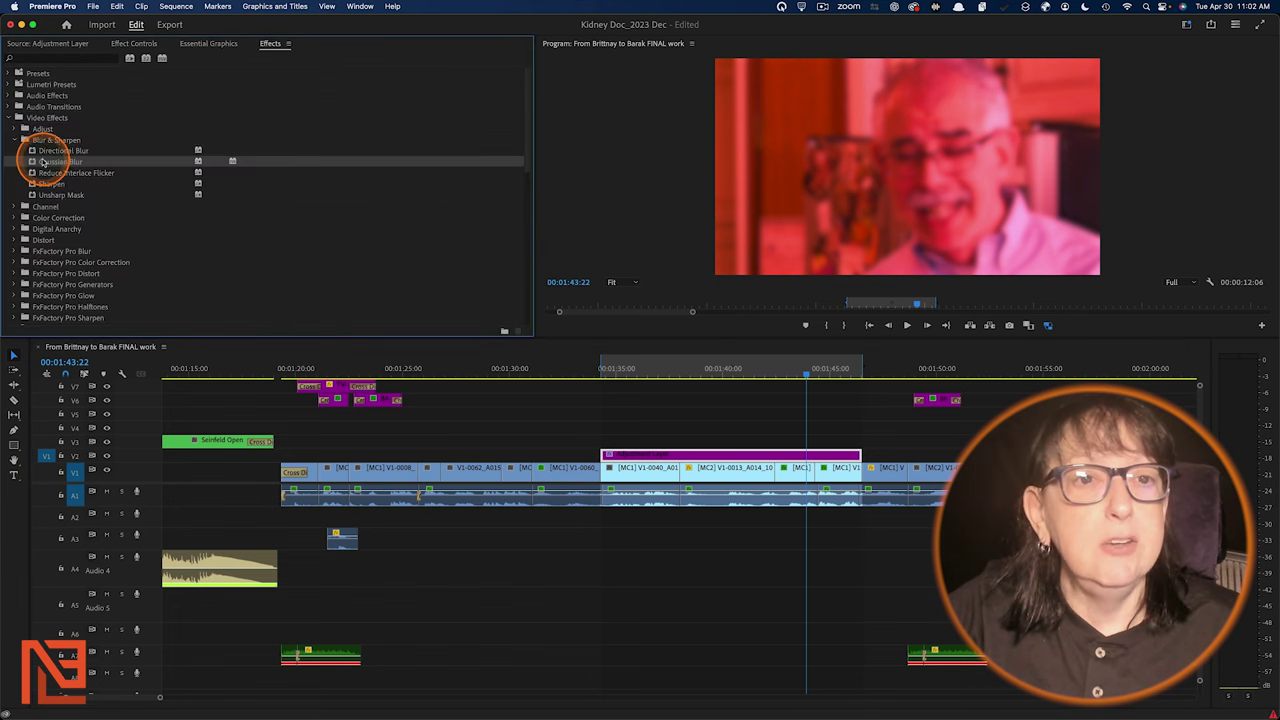
- Apply Gaussian Blur to the V1 clip and paste its attributes onto the next multicam clip
{"action": "left_click_drag", "start_coordinate": [643, 497], "coordinate": [634, 477]}
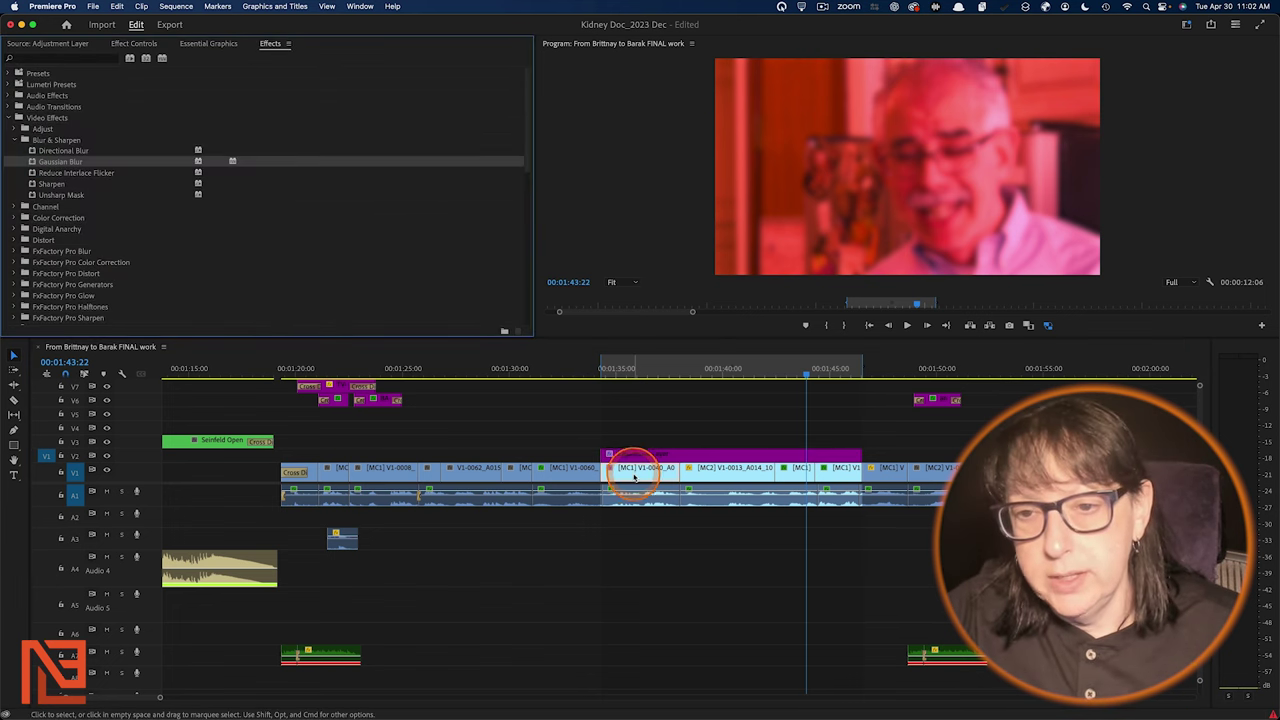
{"action": "left_click", "coordinate": [634, 477]}
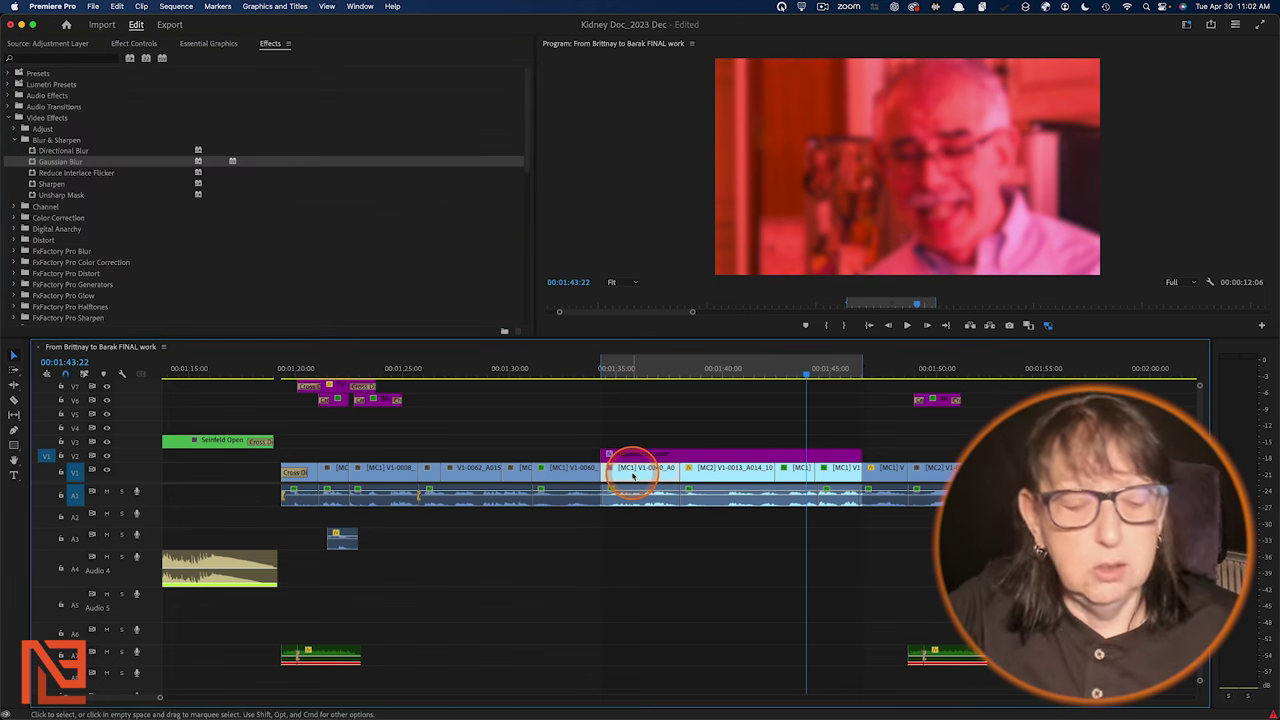
{"action": "left_click", "coordinate": [727, 476]}
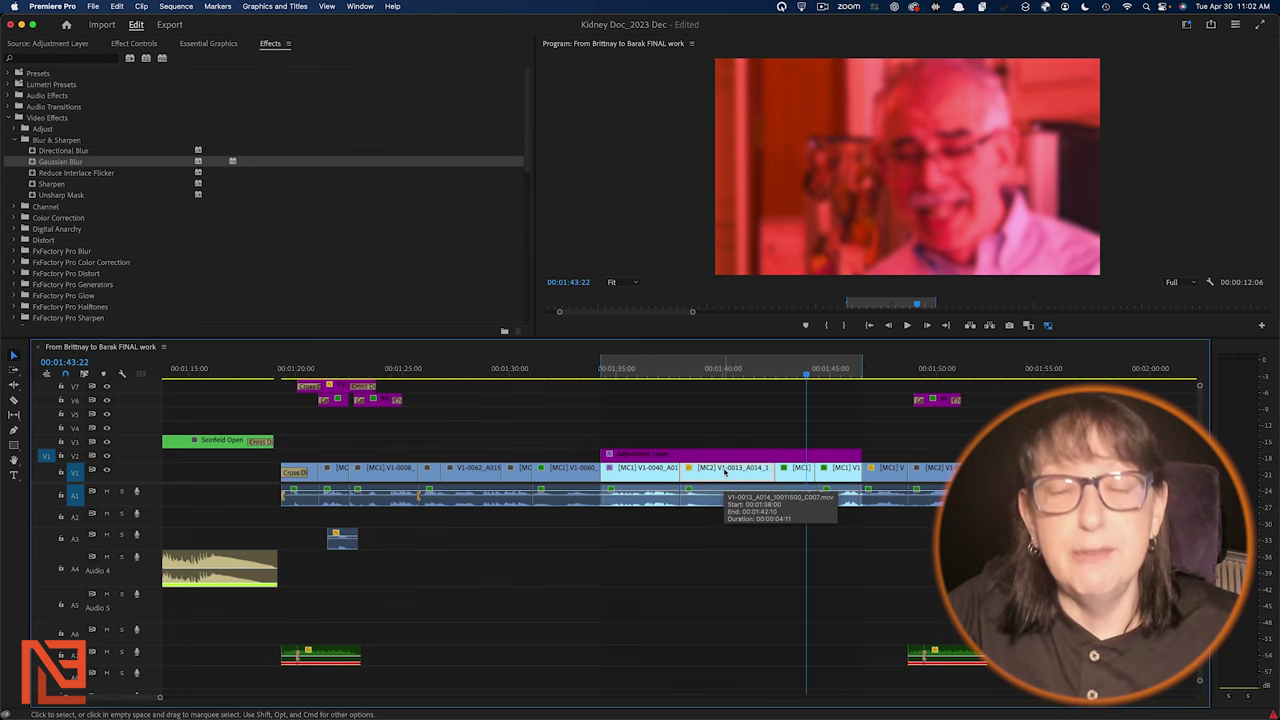
{"action": "key", "text": "alt+super+v"}
{"action": "left_click", "coordinate": [560, 183]}
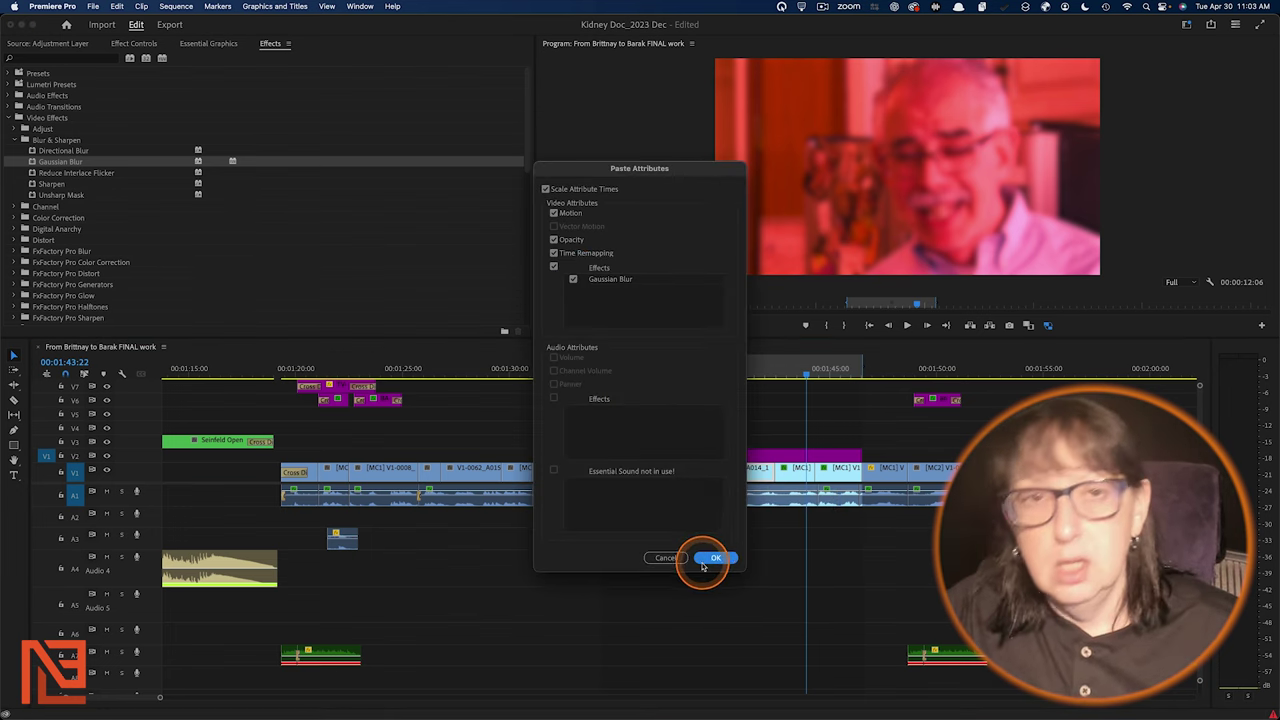
{"action": "left_click", "coordinate": [658, 557]}
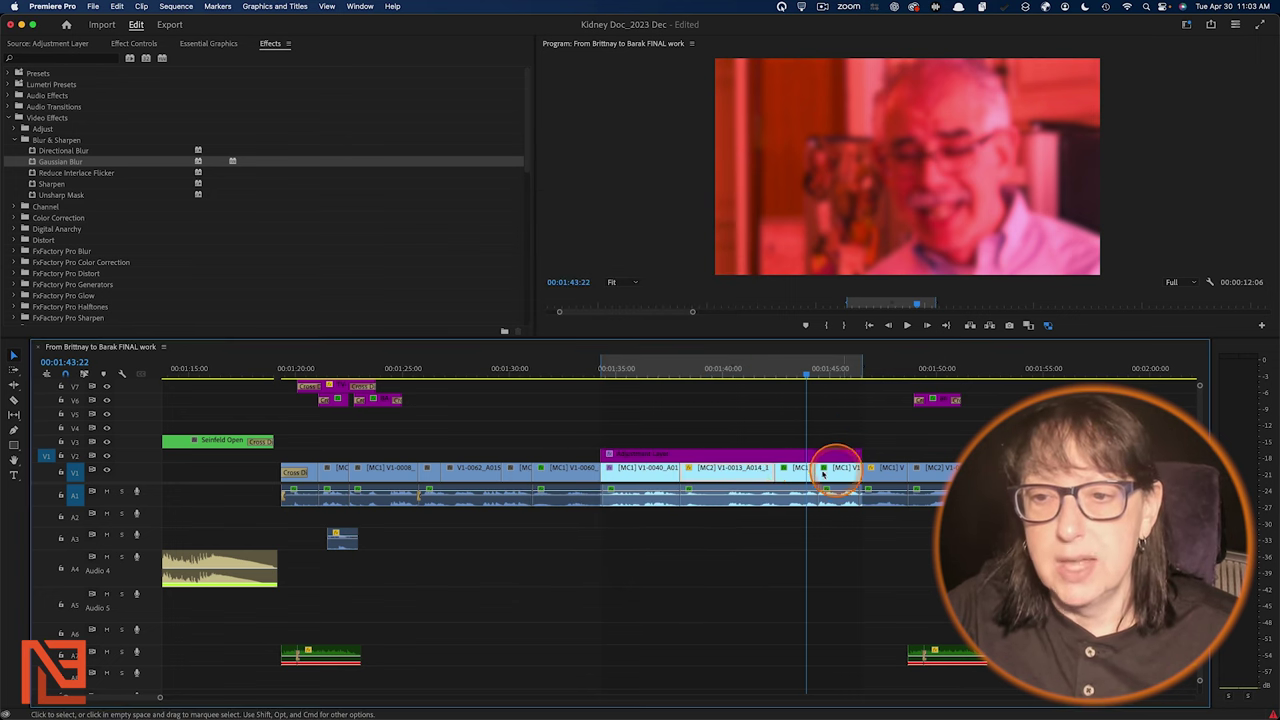
- Select the next two multicam clips, cancel the paste, and check frames at 00:01:36:07 and 00:01:39:08
{"action": "left_click", "coordinate": [786, 453]}
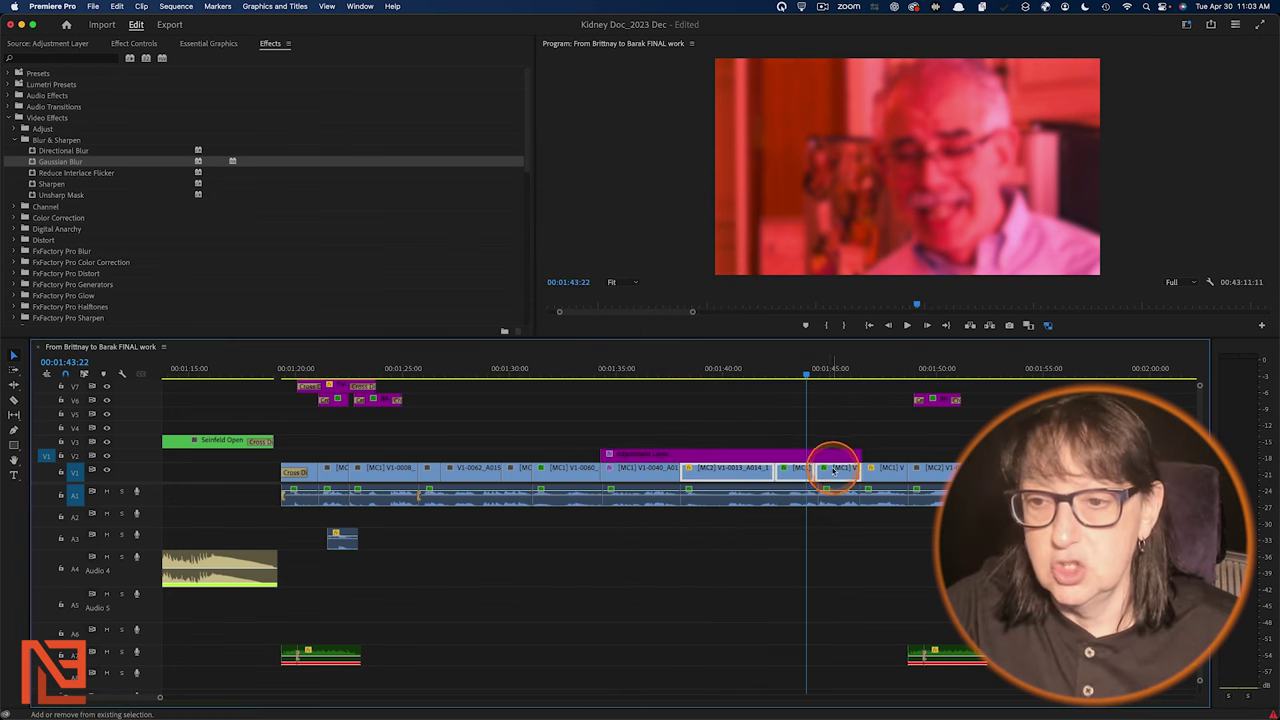
{"action": "left_click", "coordinate": [834, 470], "text": "shift"}
{"action": "key", "text": "super+alt+v"}
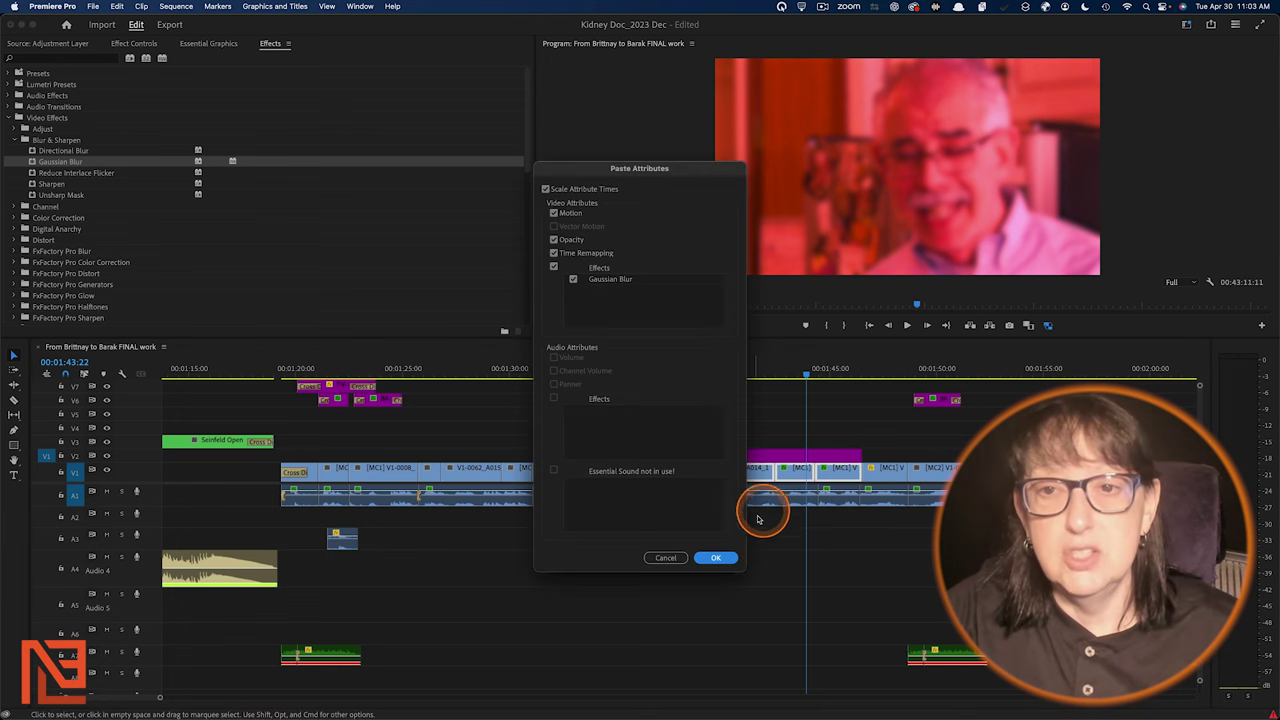
{"action": "left_click", "coordinate": [666, 557]}
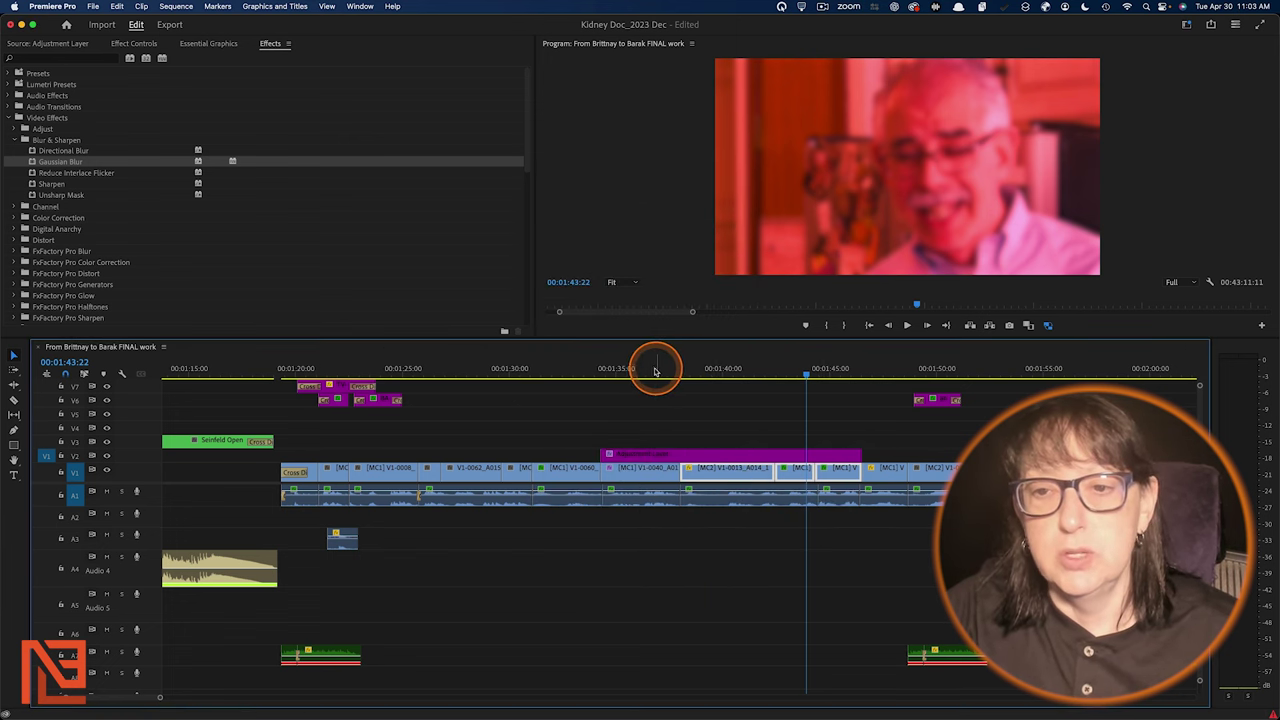
{"action": "left_click", "coordinate": [644, 370]}
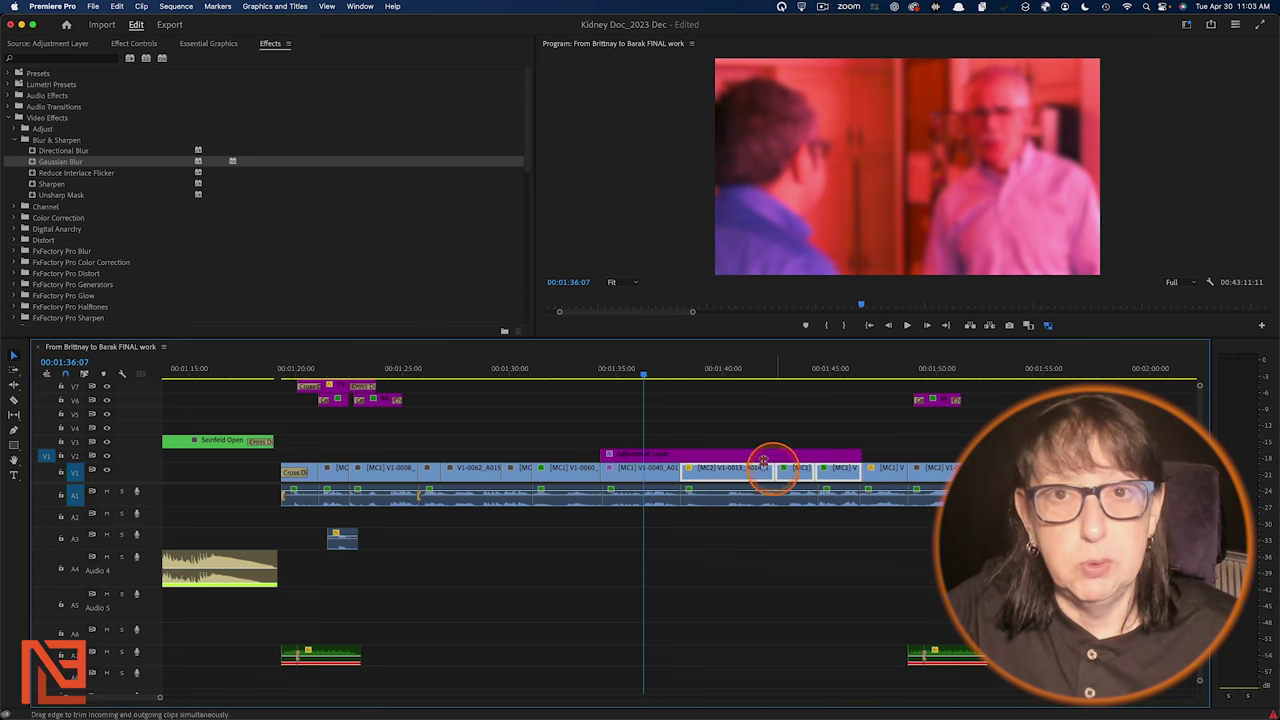
{"action": "left_click", "coordinate": [709, 371]}
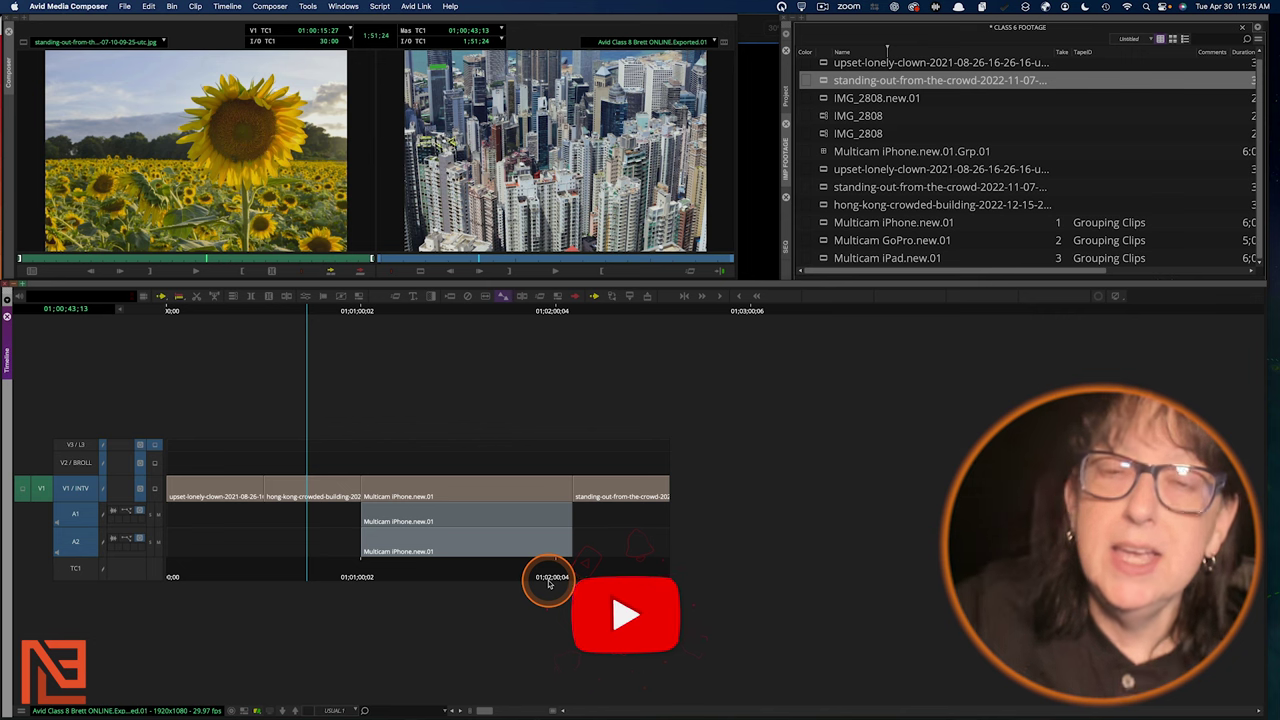
{"action": "key", "text": "super+bracketright"}
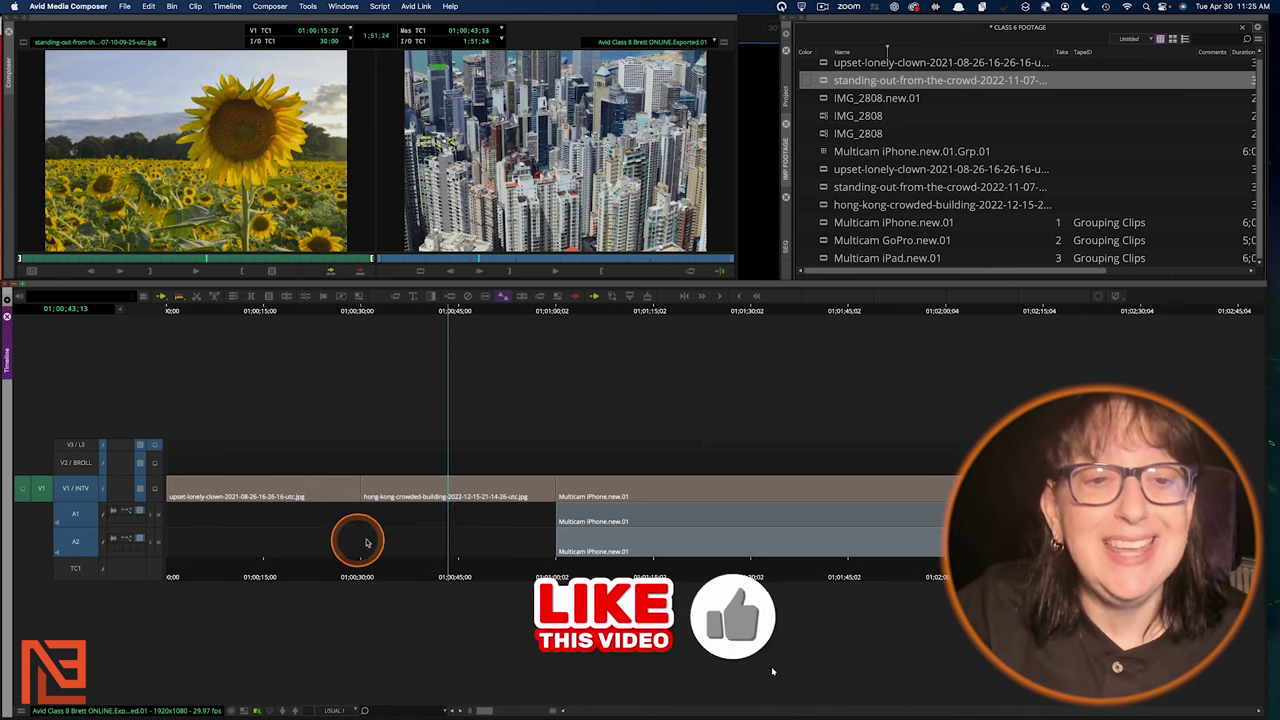
{"action": "key", "text": "super+bracketleft"}
{"action": "key", "text": "super+bracketright"}
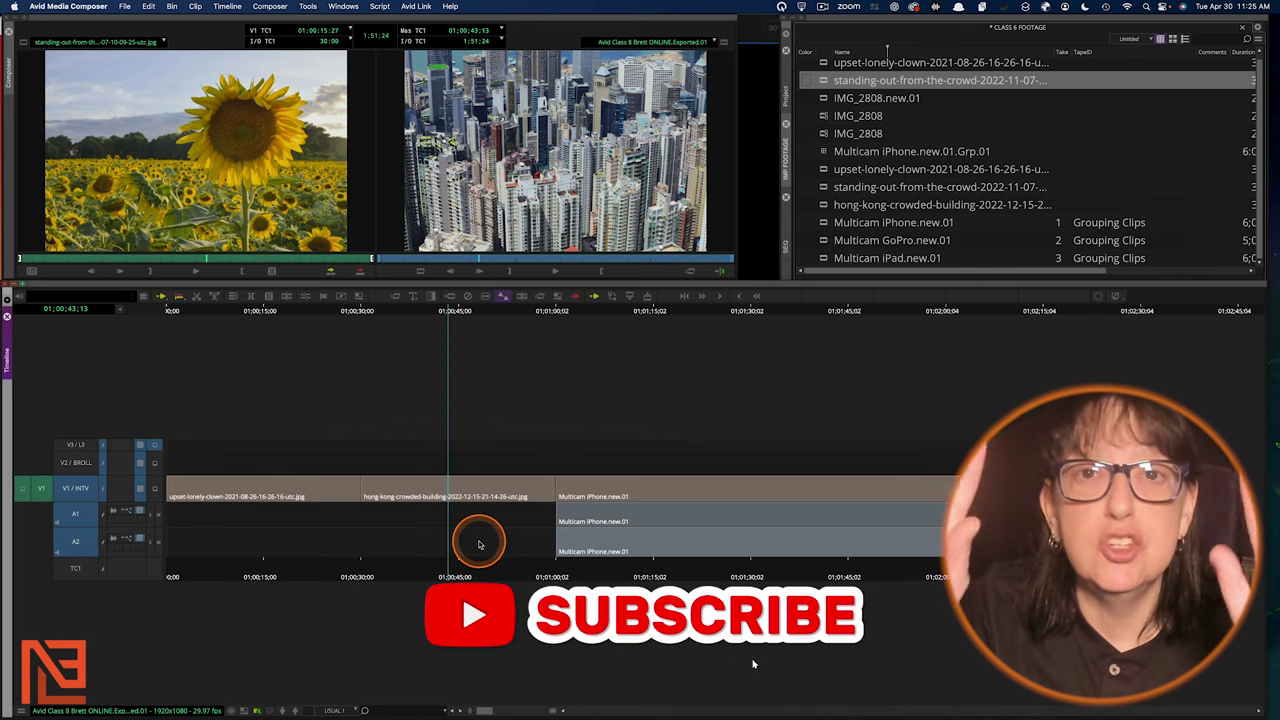
{"action": "key", "text": "super+bracketleft"}
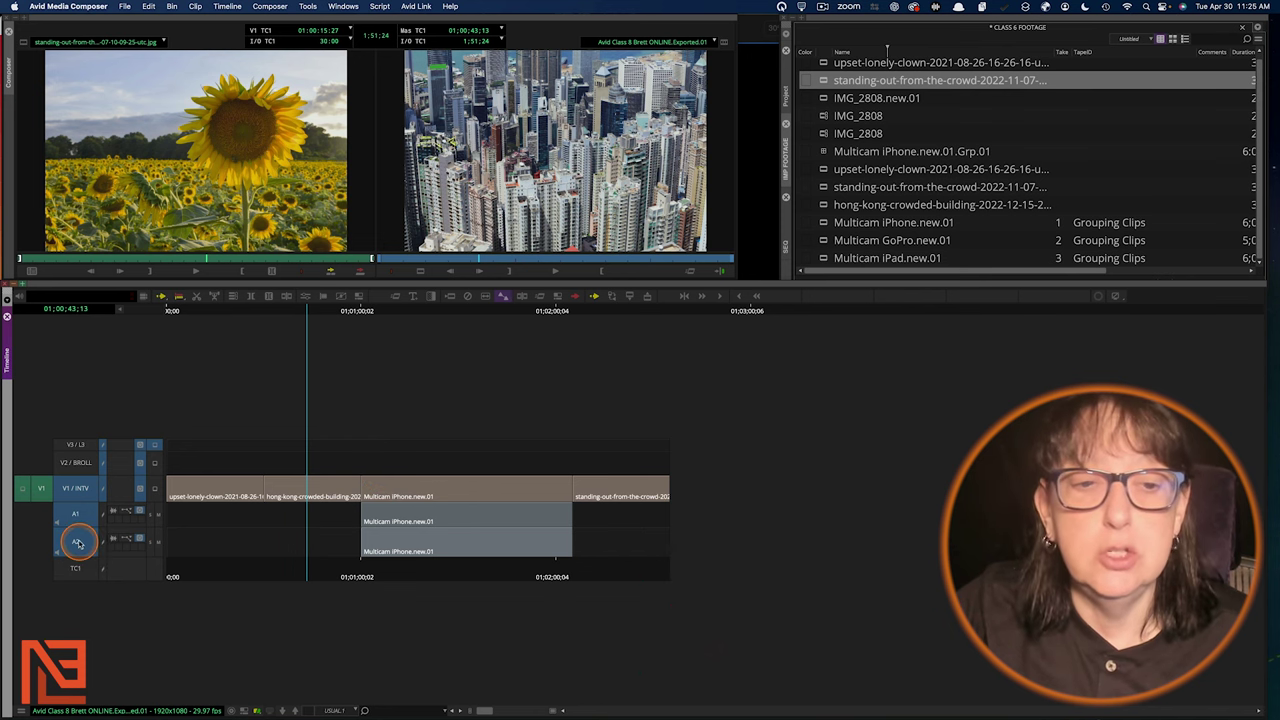
{"action": "left_click_drag", "start_coordinate": [74, 486], "coordinate": [86, 466]}
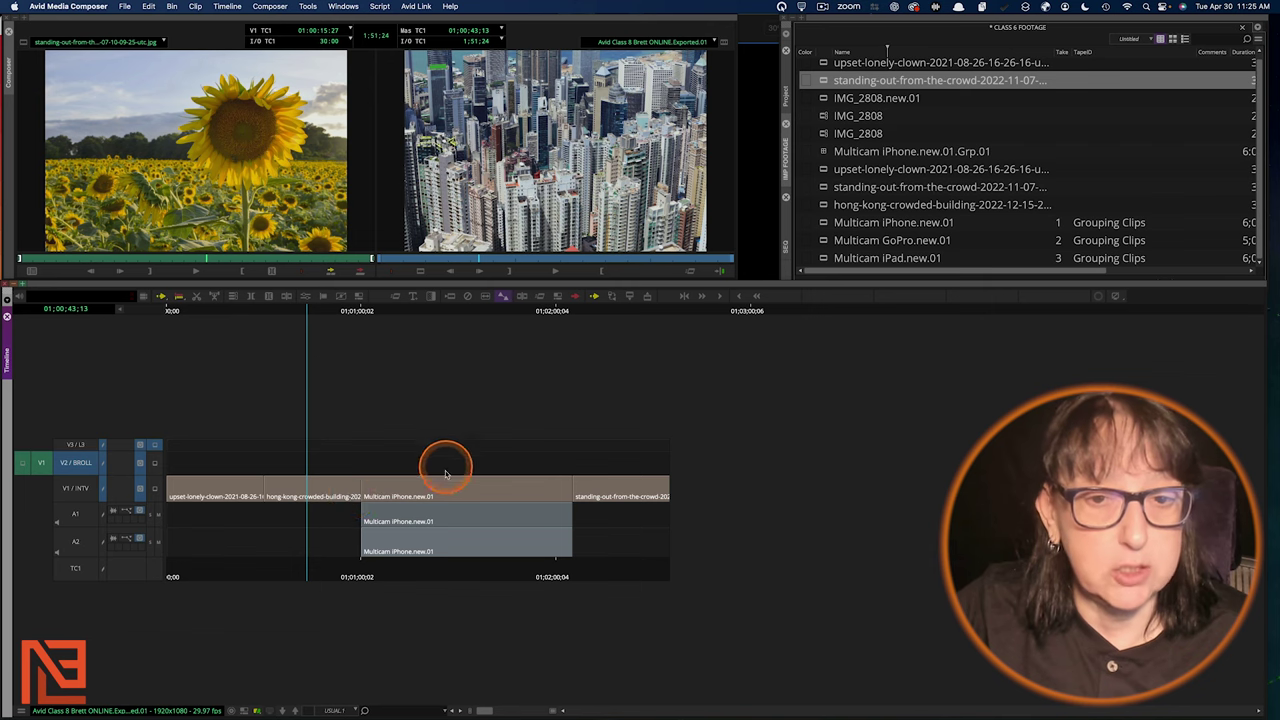
- Scrub the Avid sequence from the Multicam iPhone clip across all clips and back near the start
{"action": "left_click", "coordinate": [365, 518]}
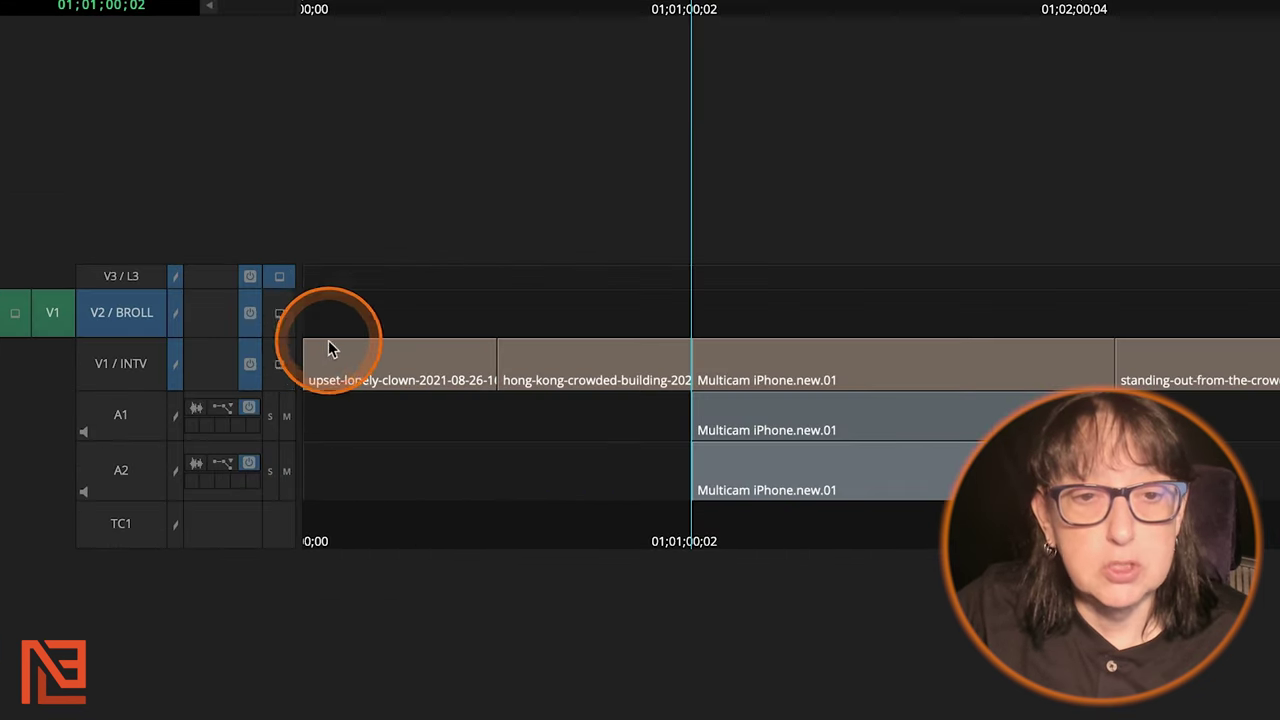
{"action": "left_click", "coordinate": [402, 358]}
{"action": "scroll", "coordinate": [443, 353], "scroll_direction": "down", "scroll_amount": 10}
{"action": "scroll", "coordinate": [928, 380], "scroll_direction": "up", "scroll_amount": 2}
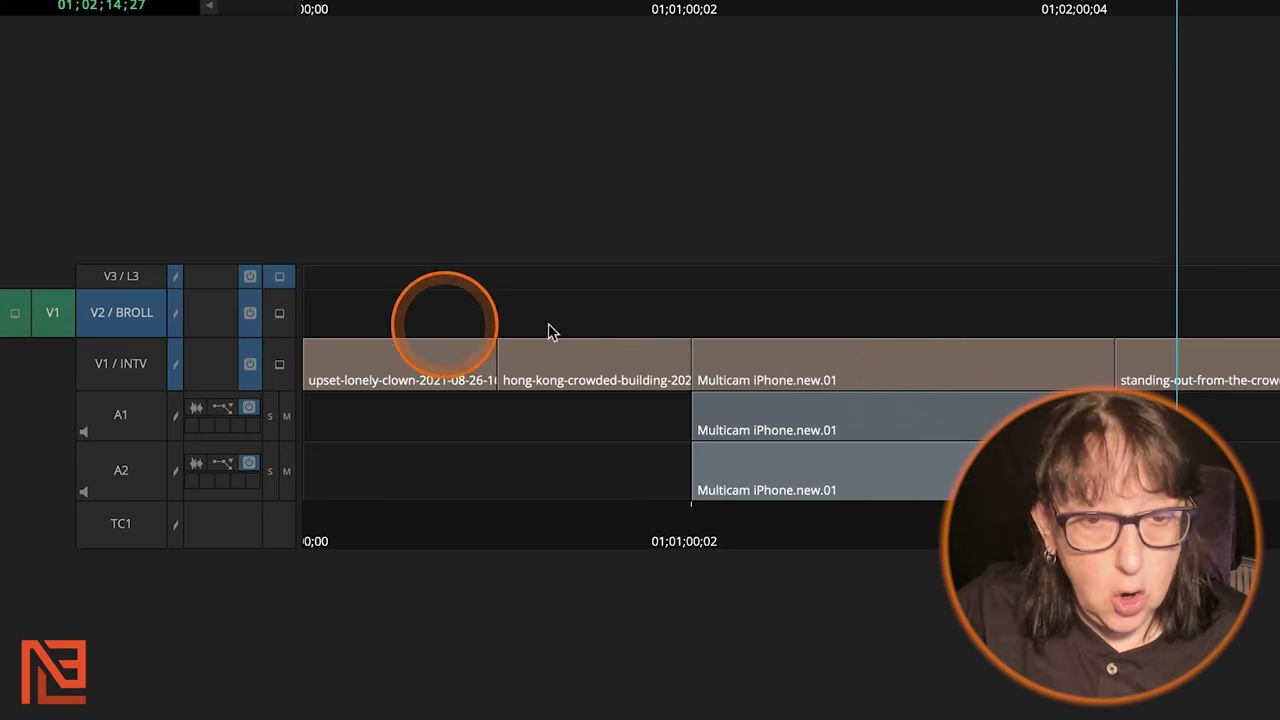
{"action": "key", "text": "ctrl+="}
{"action": "key", "text": "ctrl+minus"}
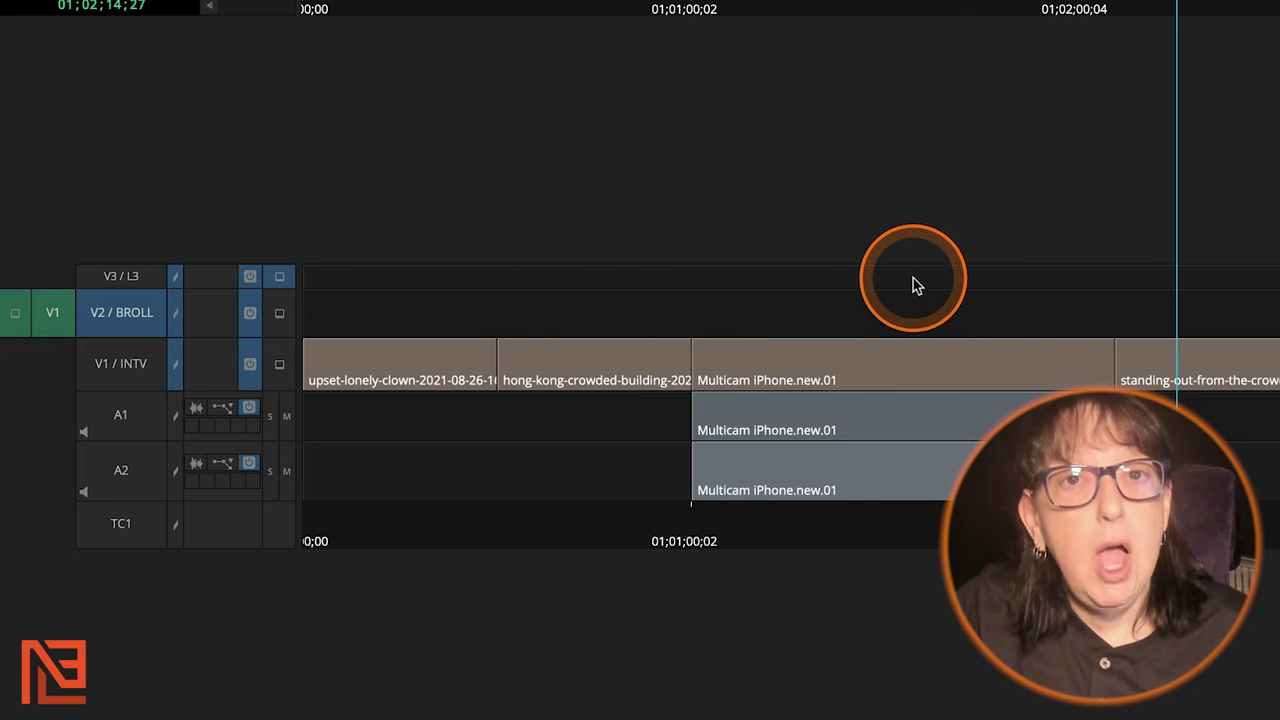
{"action": "left_click_drag", "start_coordinate": [375, 390], "coordinate": [1175, 440]}
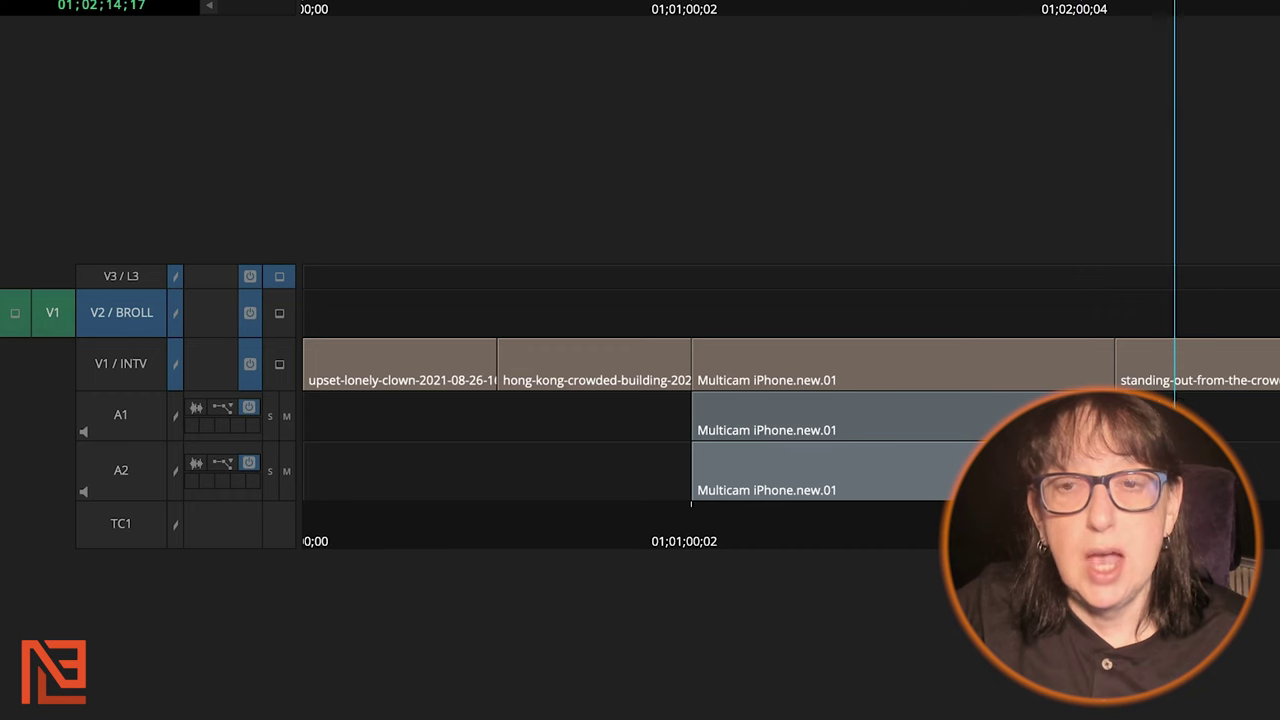
{"action": "left_click_drag", "start_coordinate": [780, 363], "coordinate": [338, 435]}
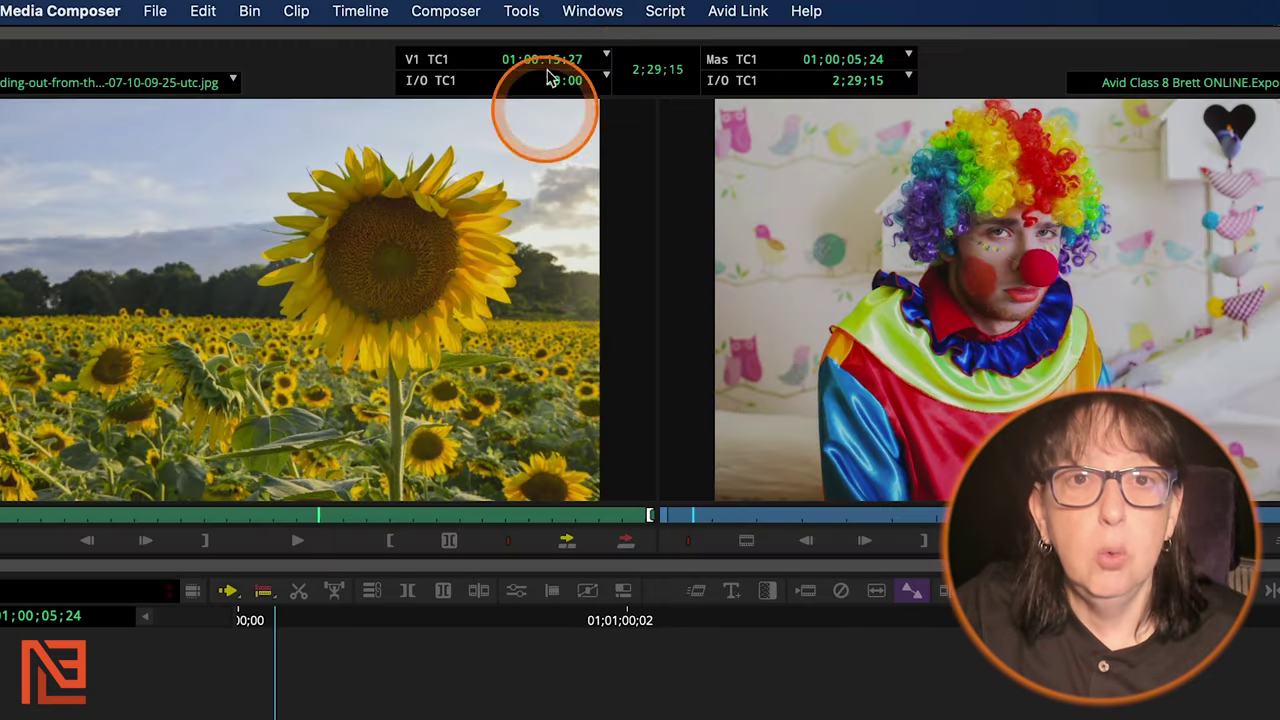
- Drag 3D Warp from the Effect Palette onto the empty V2 filler above the clips
{"action": "left_click", "coordinate": [518, 10]}
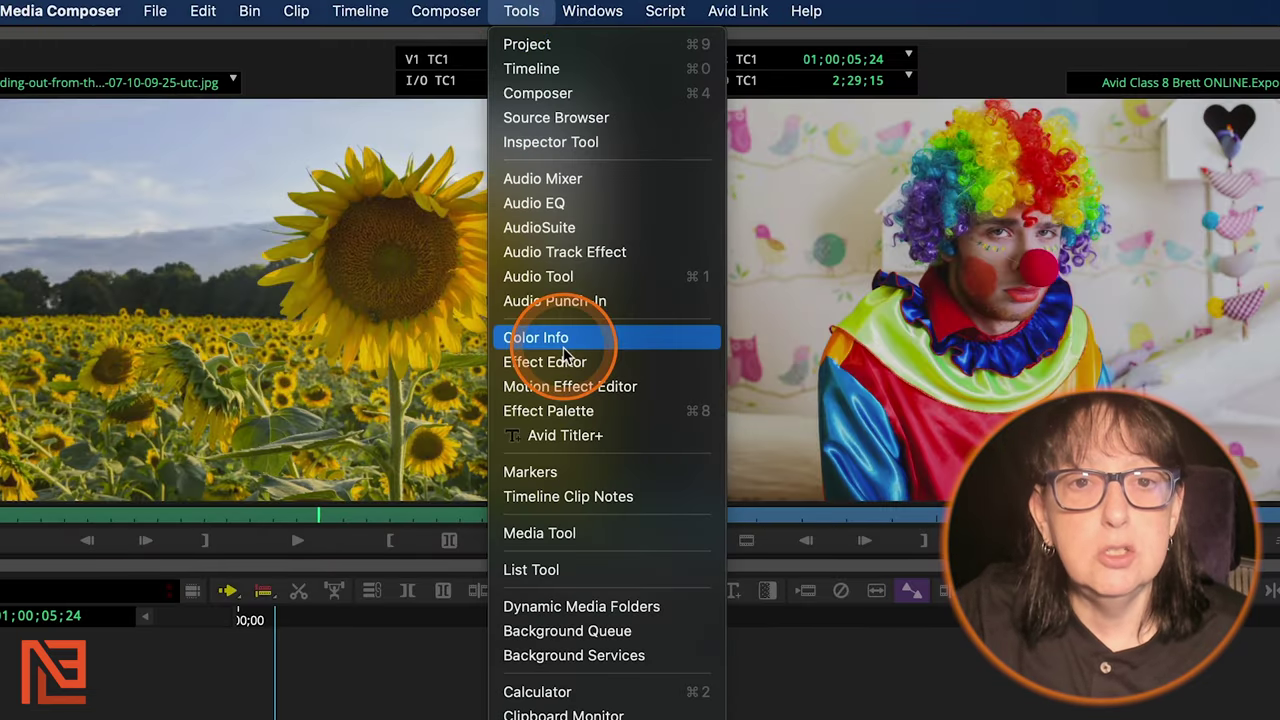
{"action": "left_click", "coordinate": [575, 411]}
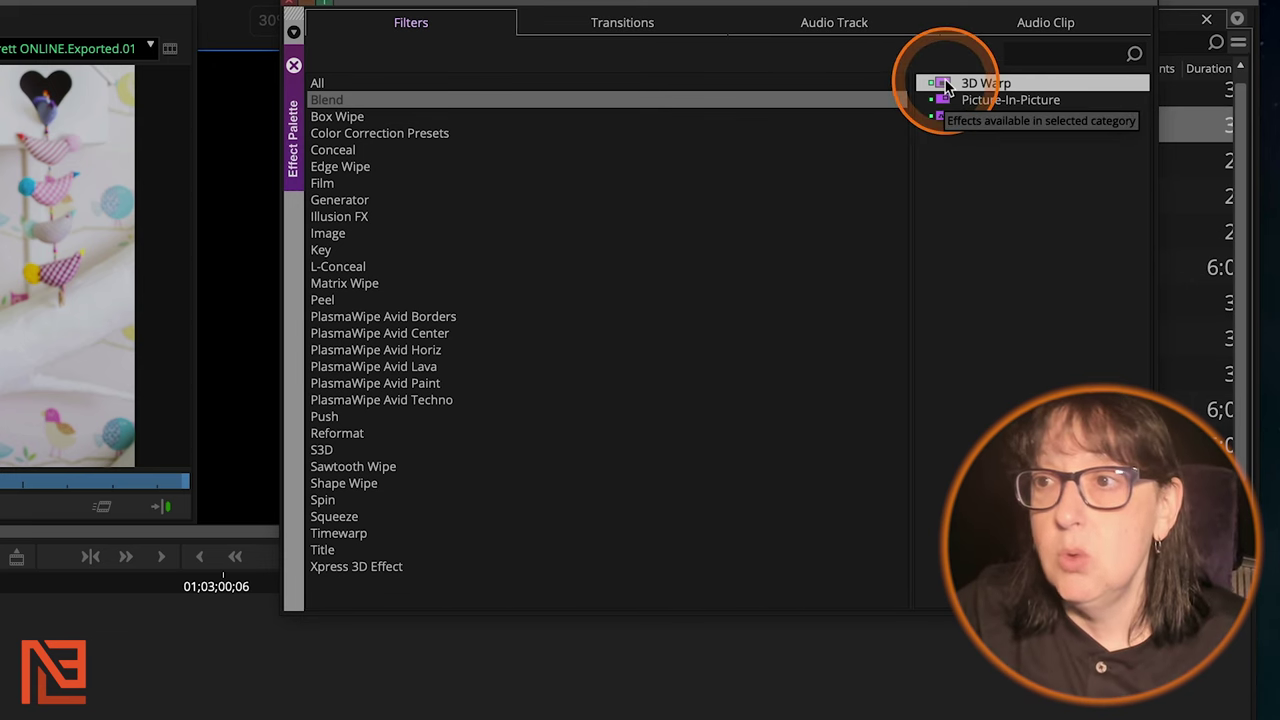
{"action": "left_click_drag", "start_coordinate": [940, 92], "coordinate": [473, 330]}
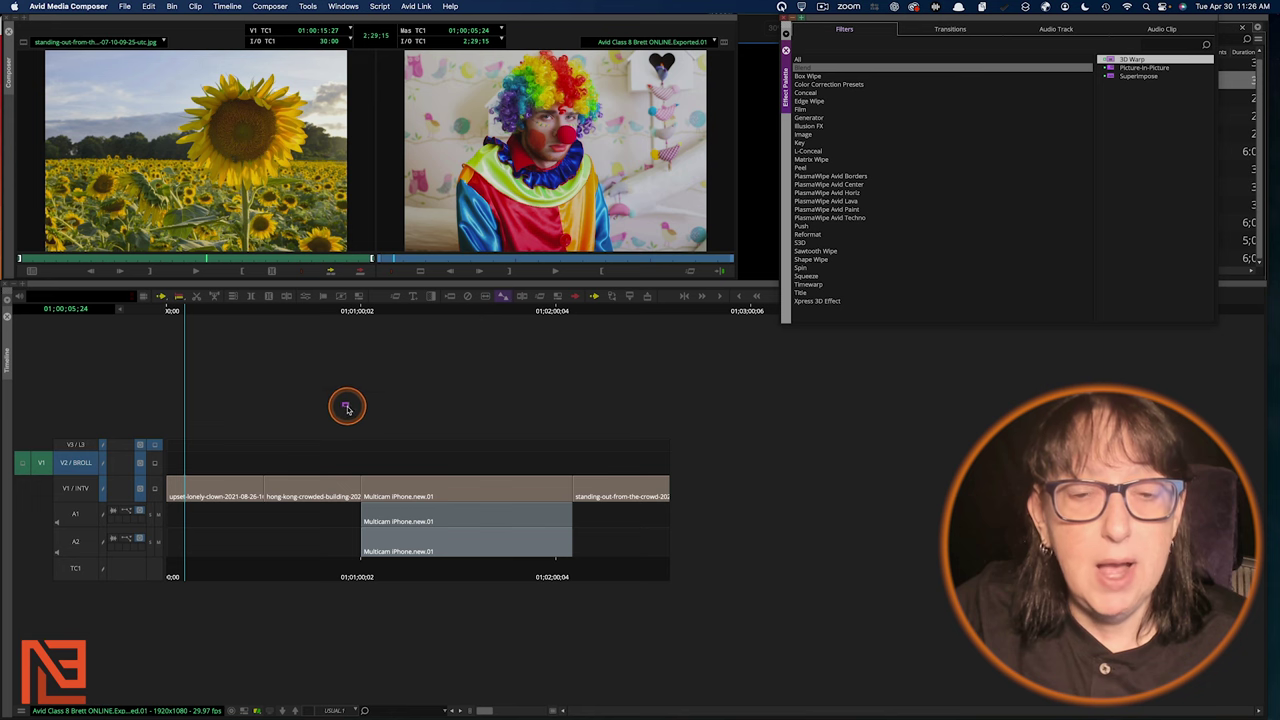
{"action": "left_click_drag", "start_coordinate": [346, 407], "coordinate": [333, 464]}
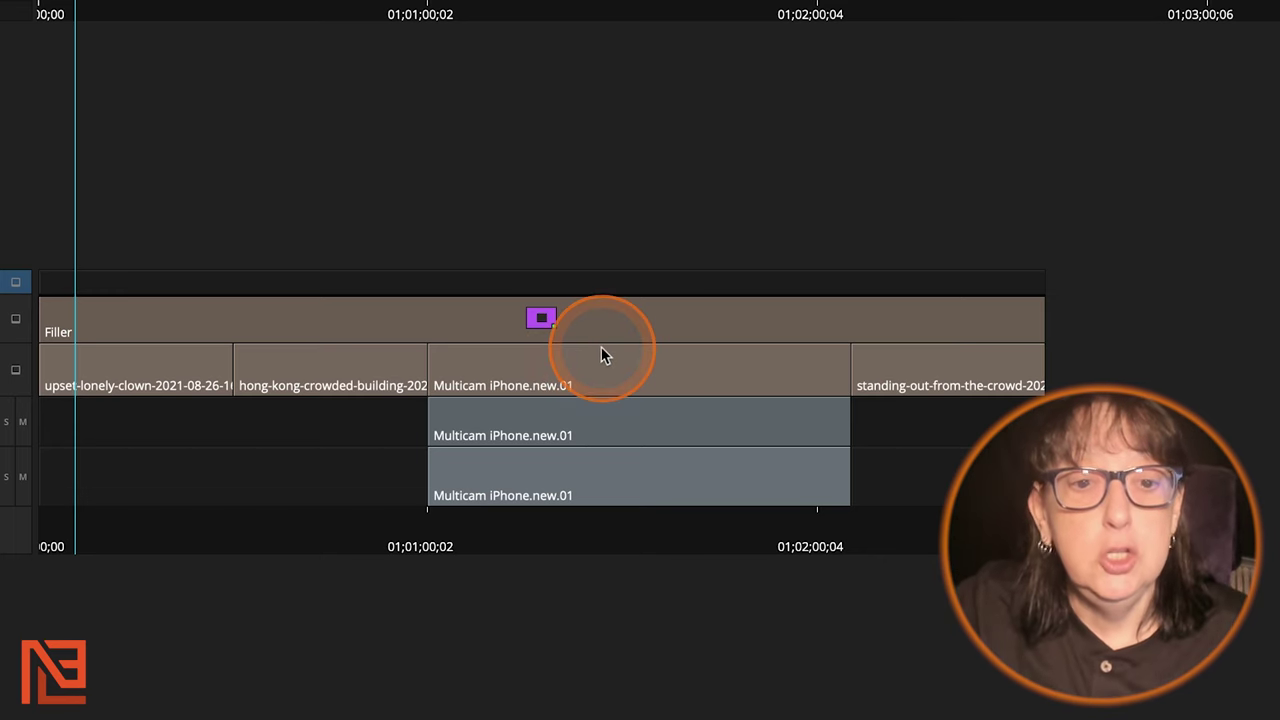
{"action": "left_click", "coordinate": [431, 357]}
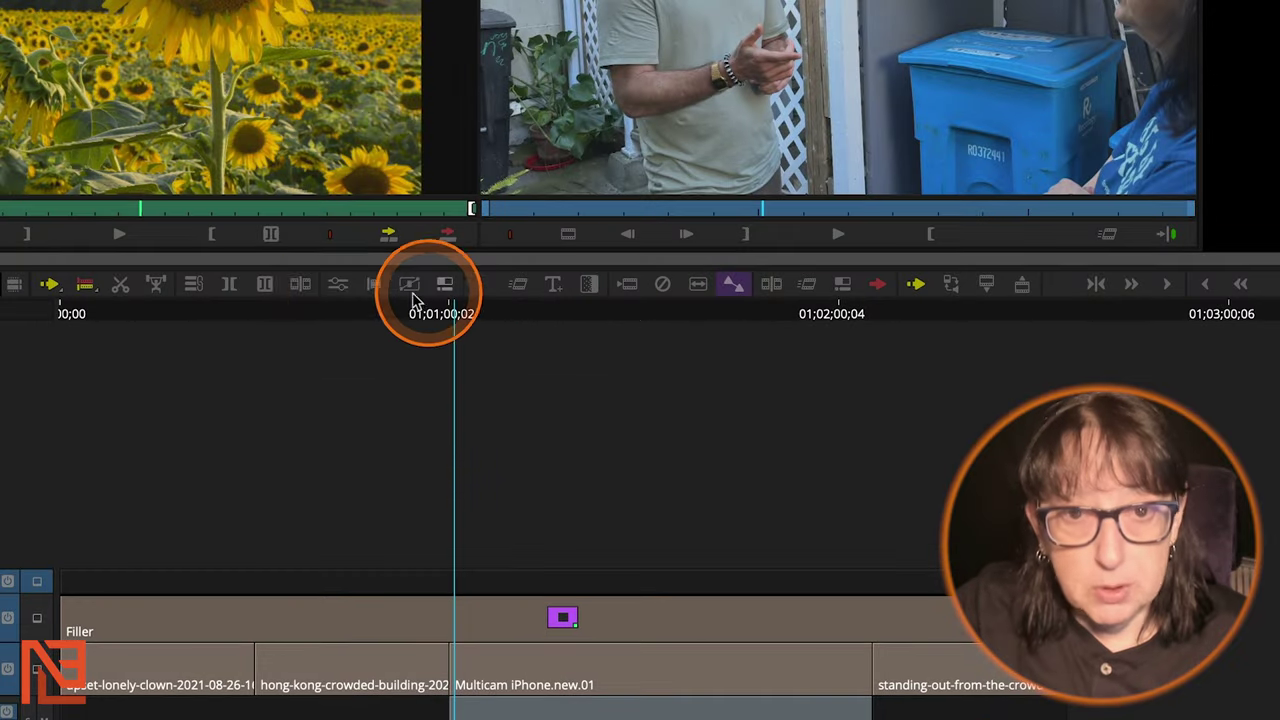
- Add start and end keyframes to all 3D Warp parameters and set end Scaling X/Y to 300
{"action": "left_click", "coordinate": [336, 286]}
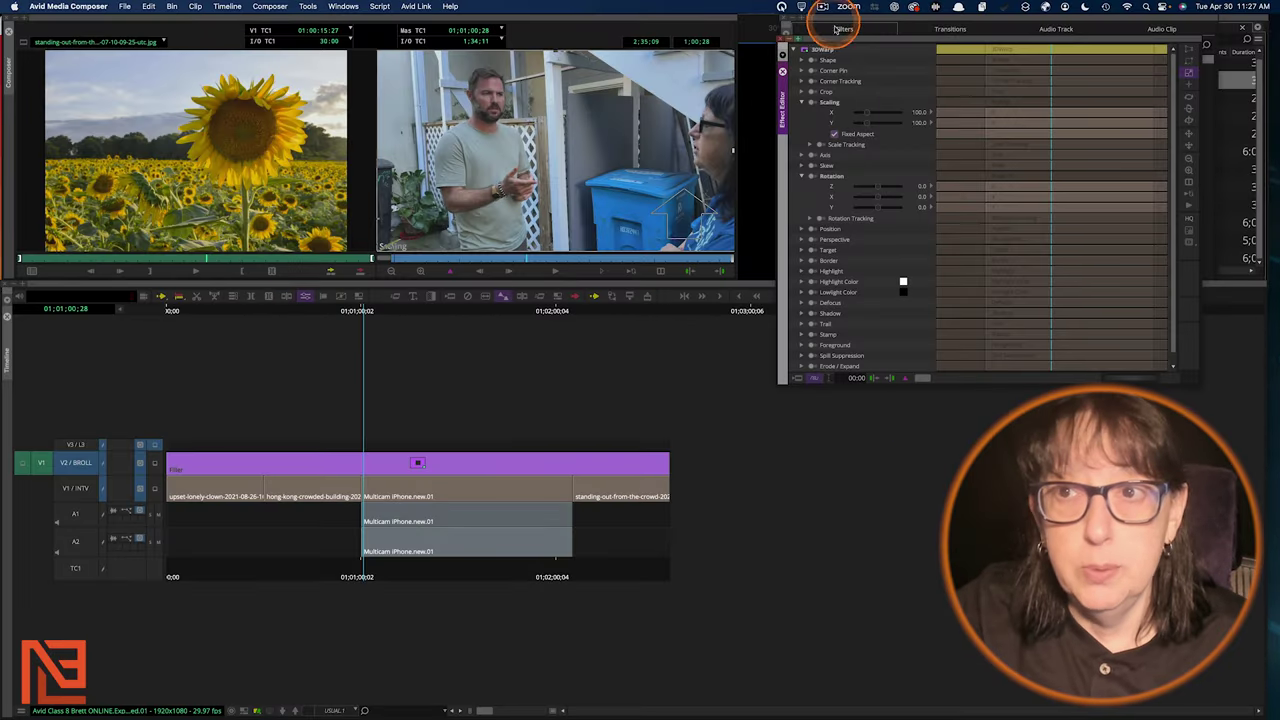
{"action": "mouse_move", "coordinate": [838, 40]}
{"action": "left_mouse_down"}
{"action": "mouse_move", "coordinate": [857, 16]}
{"action": "mouse_move", "coordinate": [842, 22]}
{"action": "left_mouse_up"}
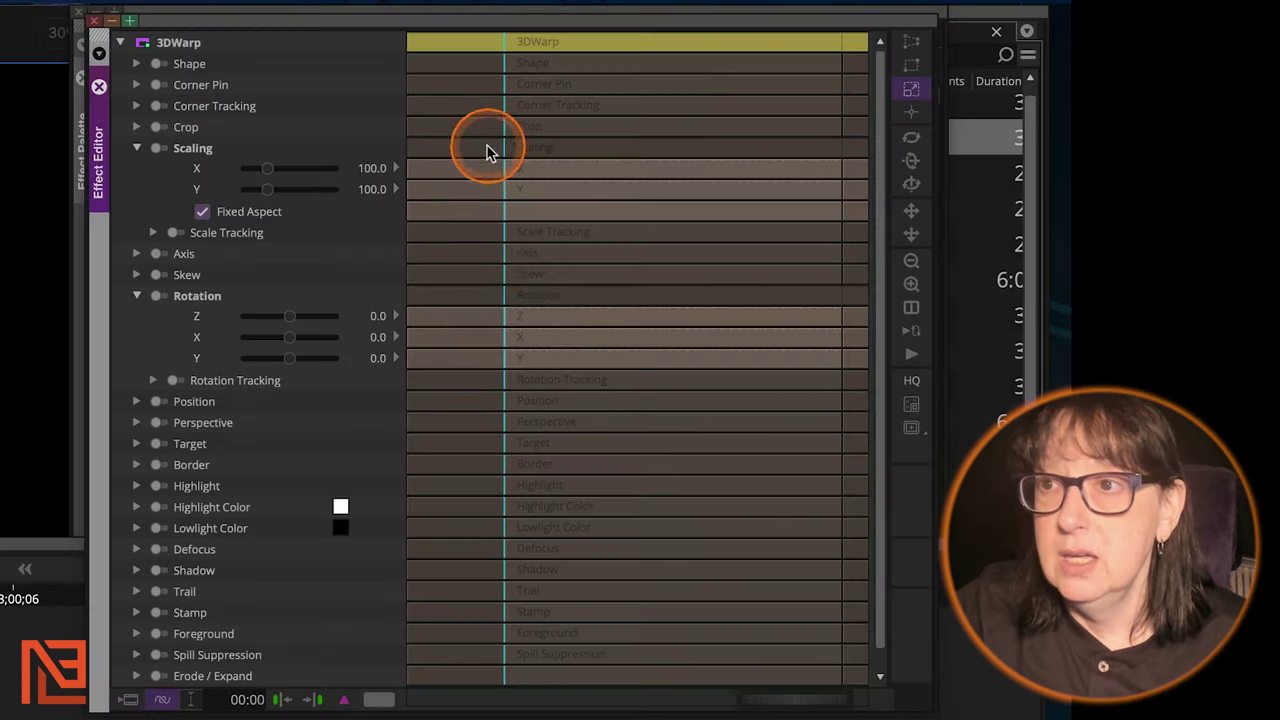
{"action": "right_click", "coordinate": [350, 707]}
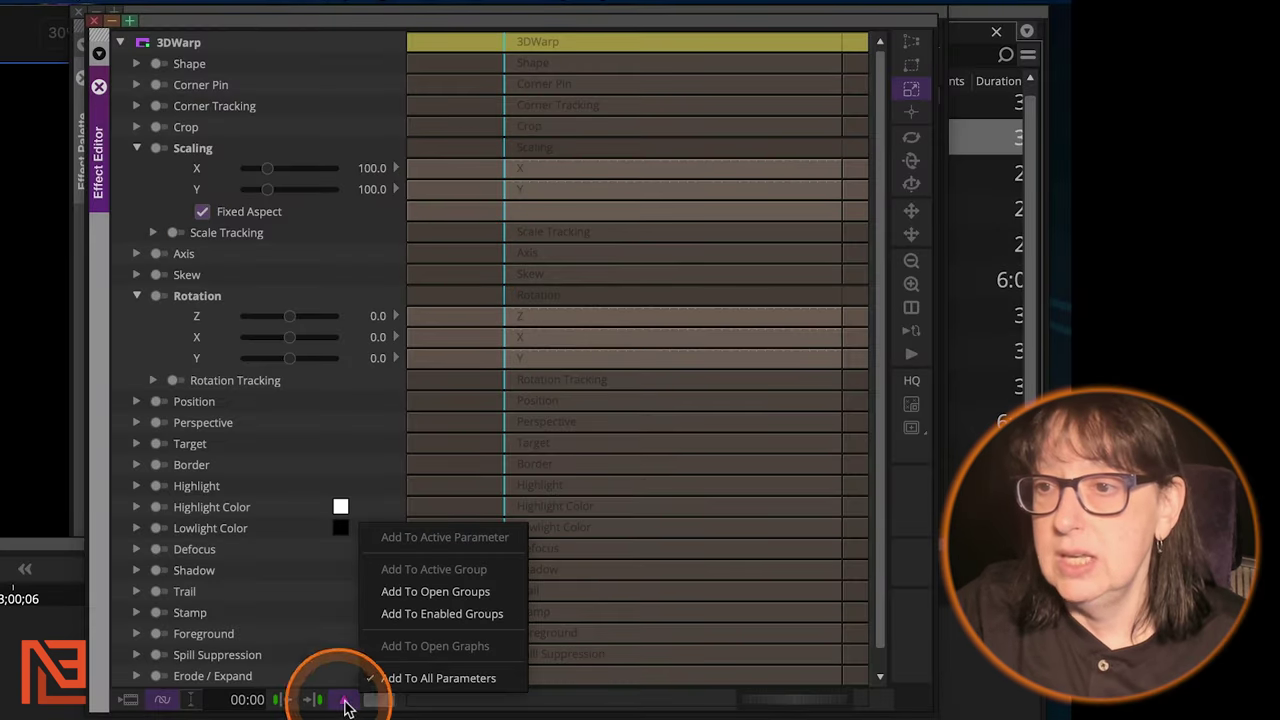
{"action": "left_click", "coordinate": [440, 674]}
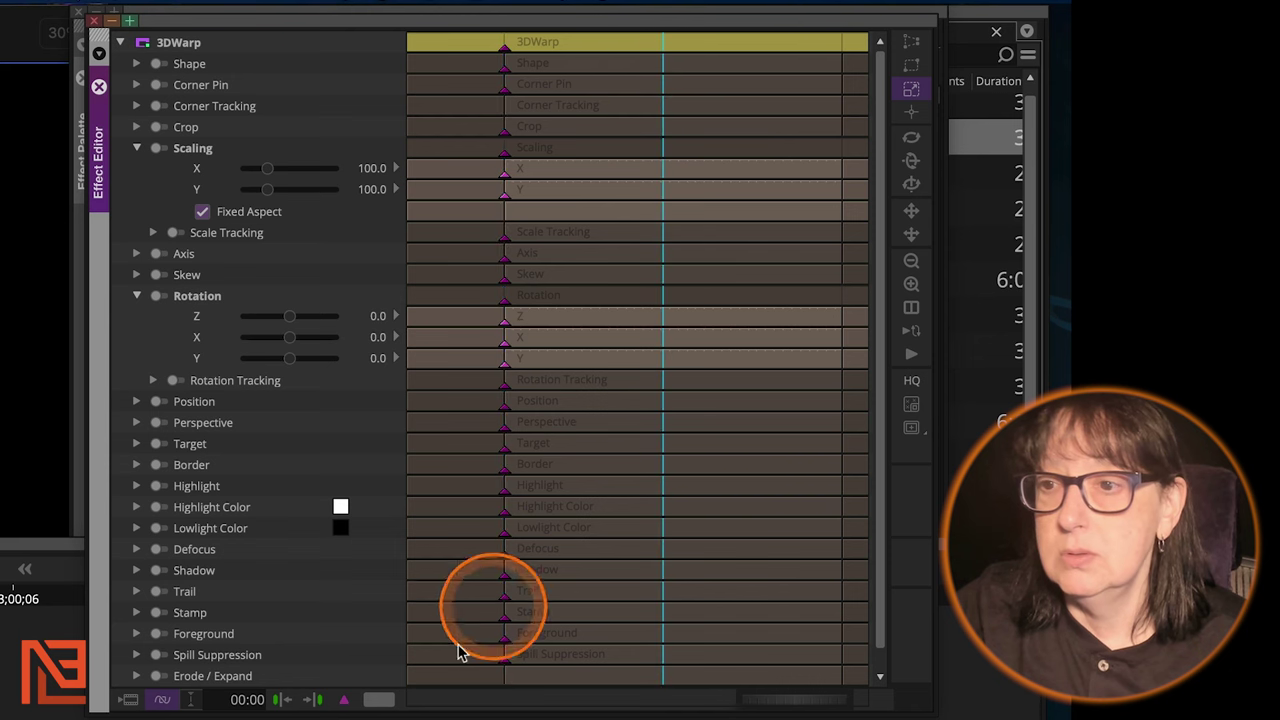
{"action": "left_click", "coordinate": [371, 697]}
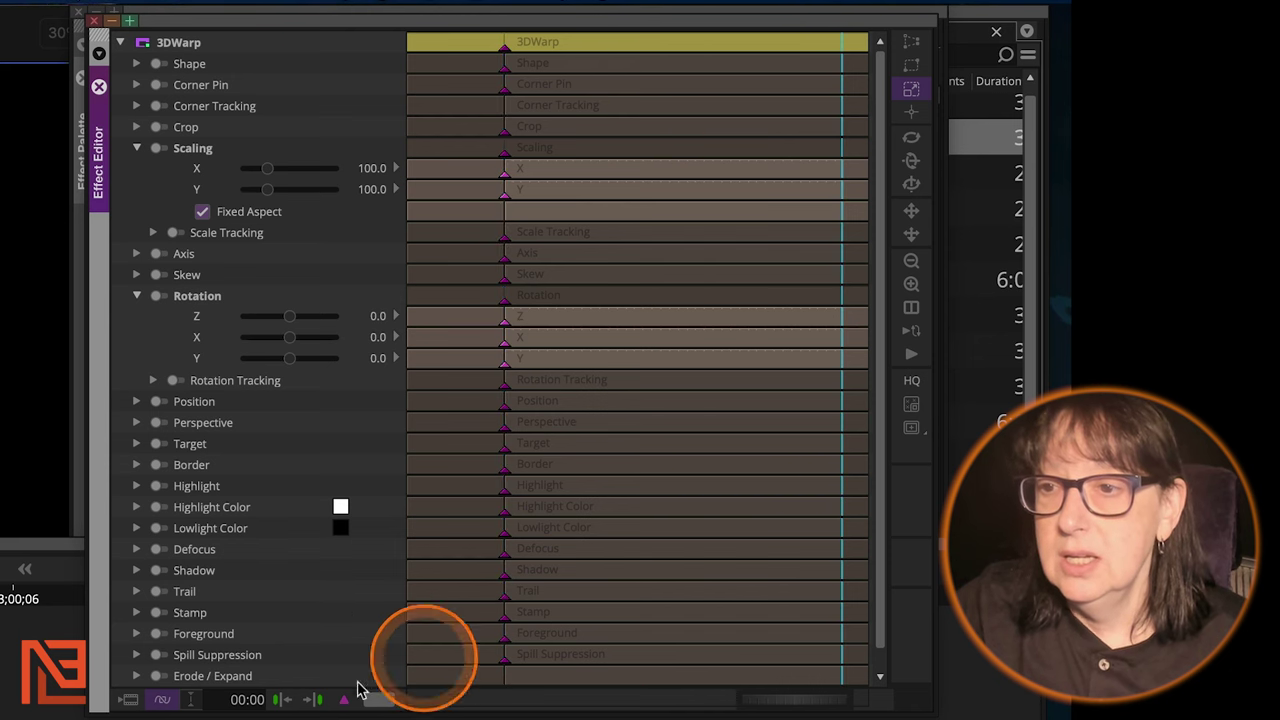
{"action": "right_click", "coordinate": [343, 699]}
{"action": "left_click", "coordinate": [440, 677]}
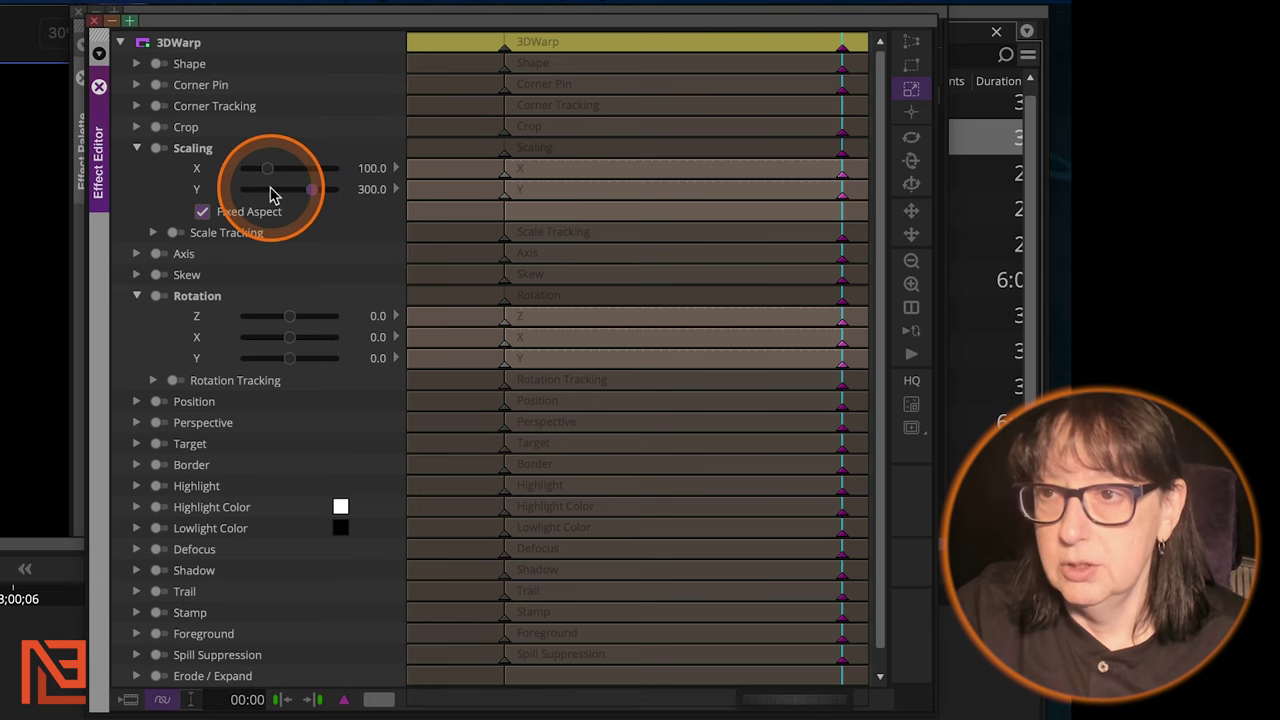
{"action": "left_click", "coordinate": [200, 305]}
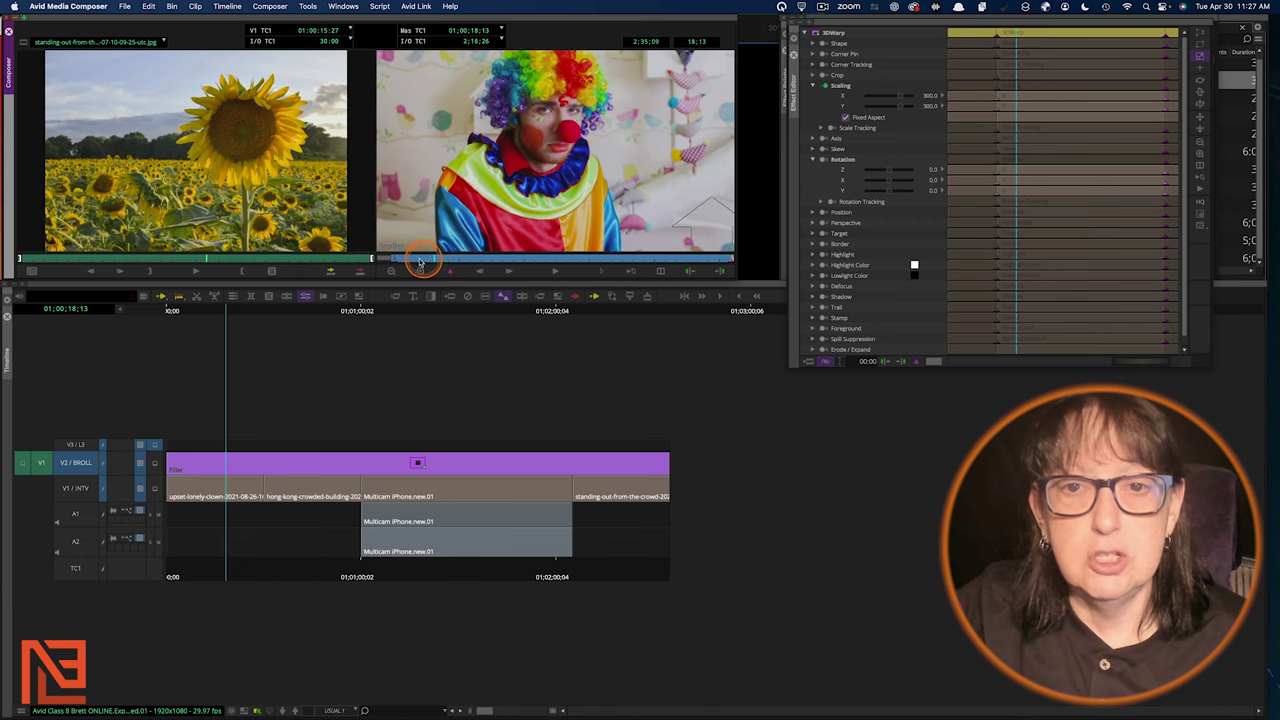
{"action": "left_click_drag", "start_coordinate": [423, 259], "coordinate": [600, 266]}
- Scrub back to the Multicam iPhone clip and select the V2 filler to show its 3D Warp
{"action": "left_click", "coordinate": [448, 466]}
{"action": "left_click_drag", "start_coordinate": [448, 466], "coordinate": [377, 470]}
{"action": "left_click", "coordinate": [392, 494]}
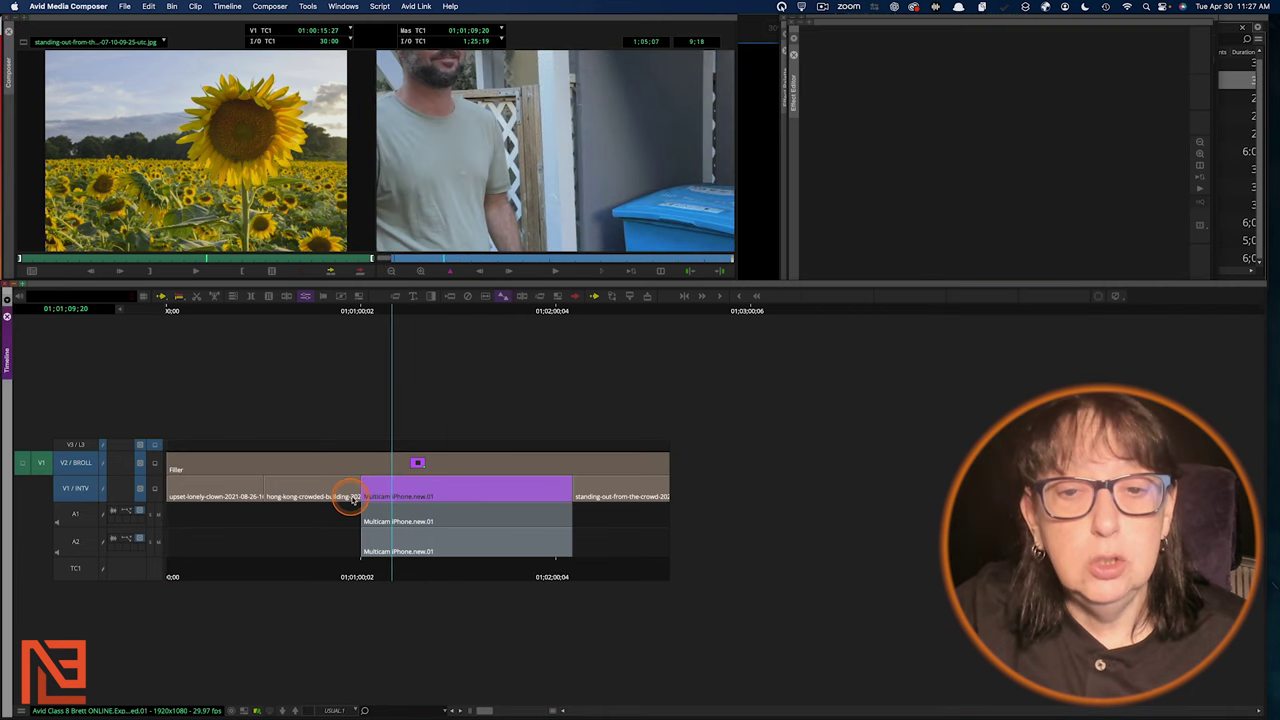
{"action": "left_click", "coordinate": [464, 459]}
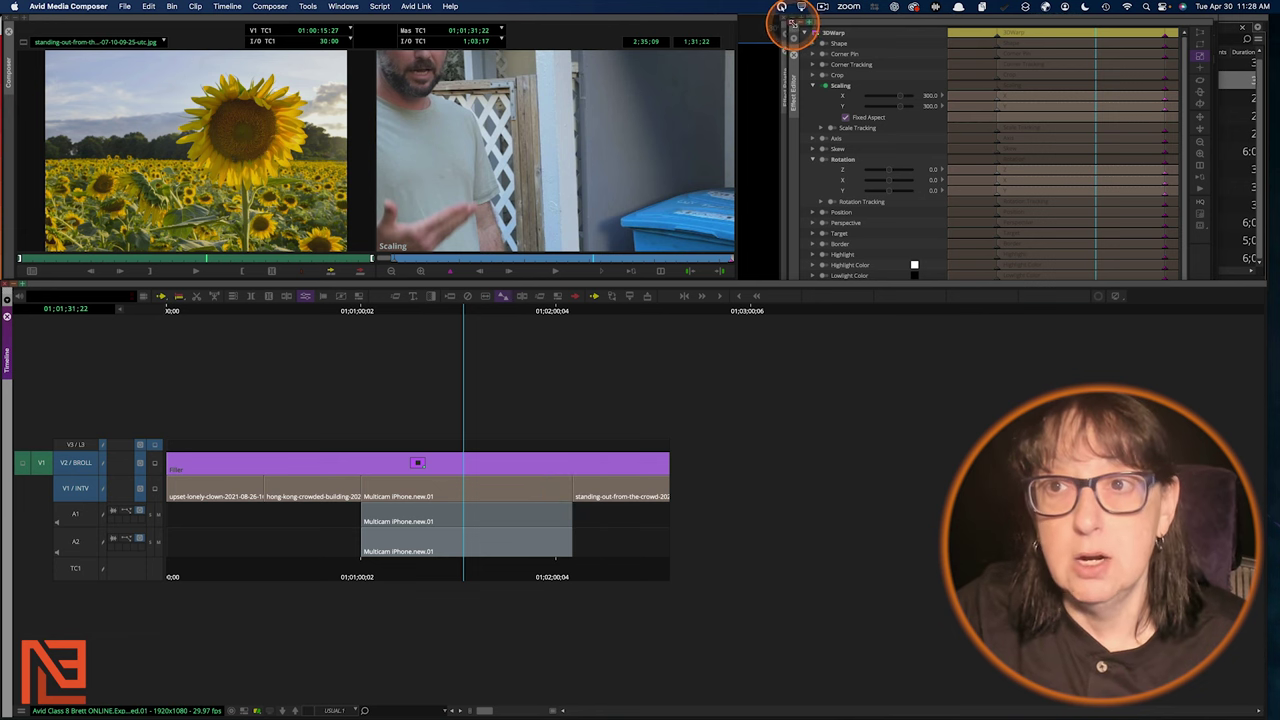
- Choose Image > Color Effect in the Effect Palette and apply it to the V2 filler
{"action": "left_click", "coordinate": [784, 97]}
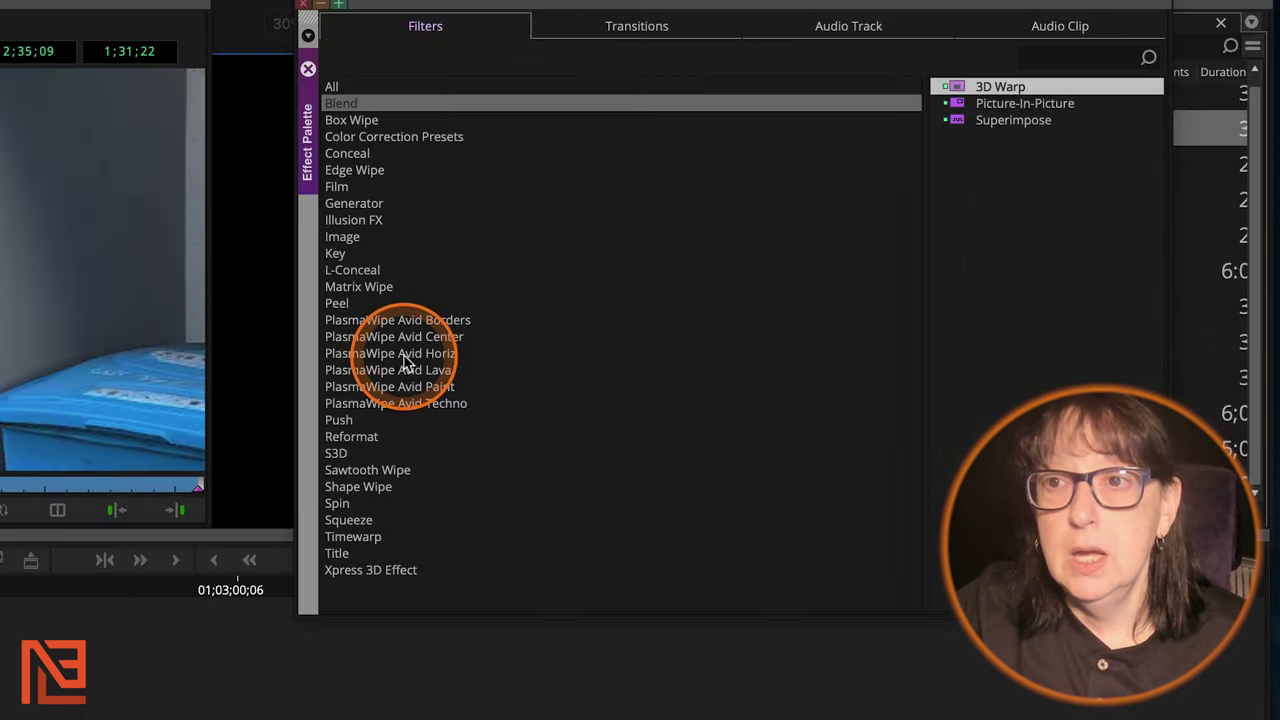
{"action": "left_click", "coordinate": [340, 236]}
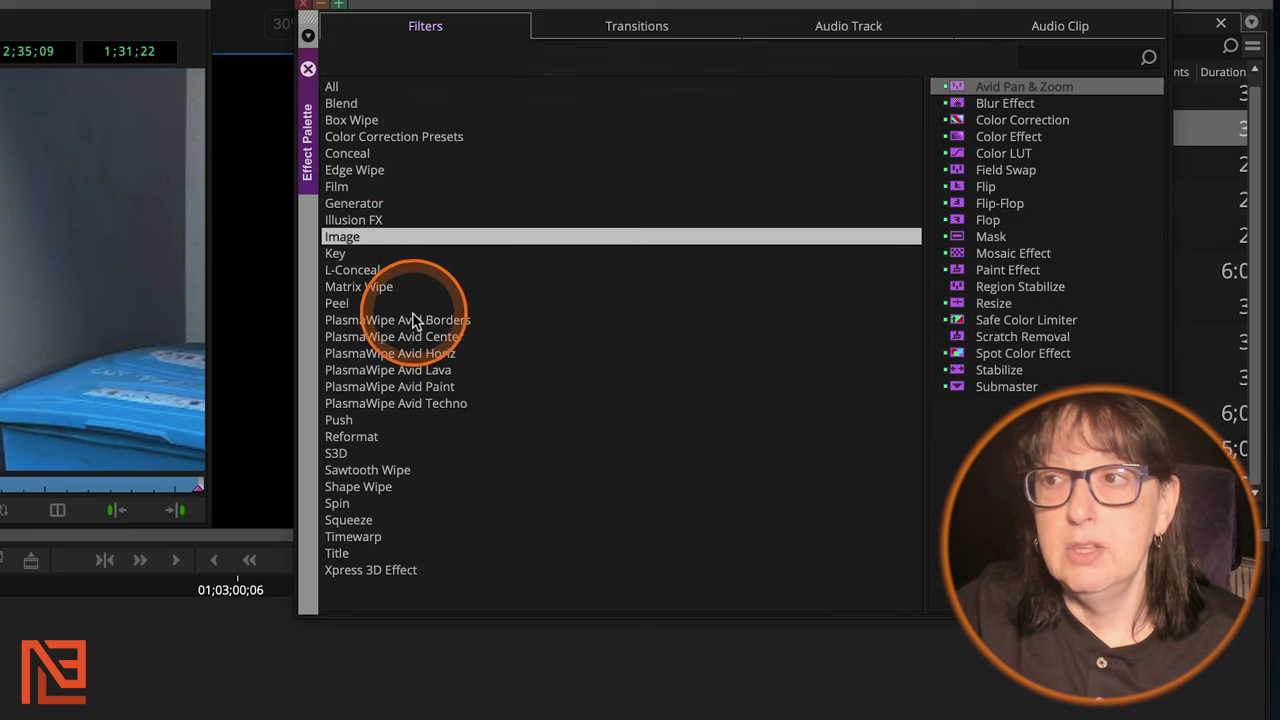
{"action": "left_click", "coordinate": [965, 120]}
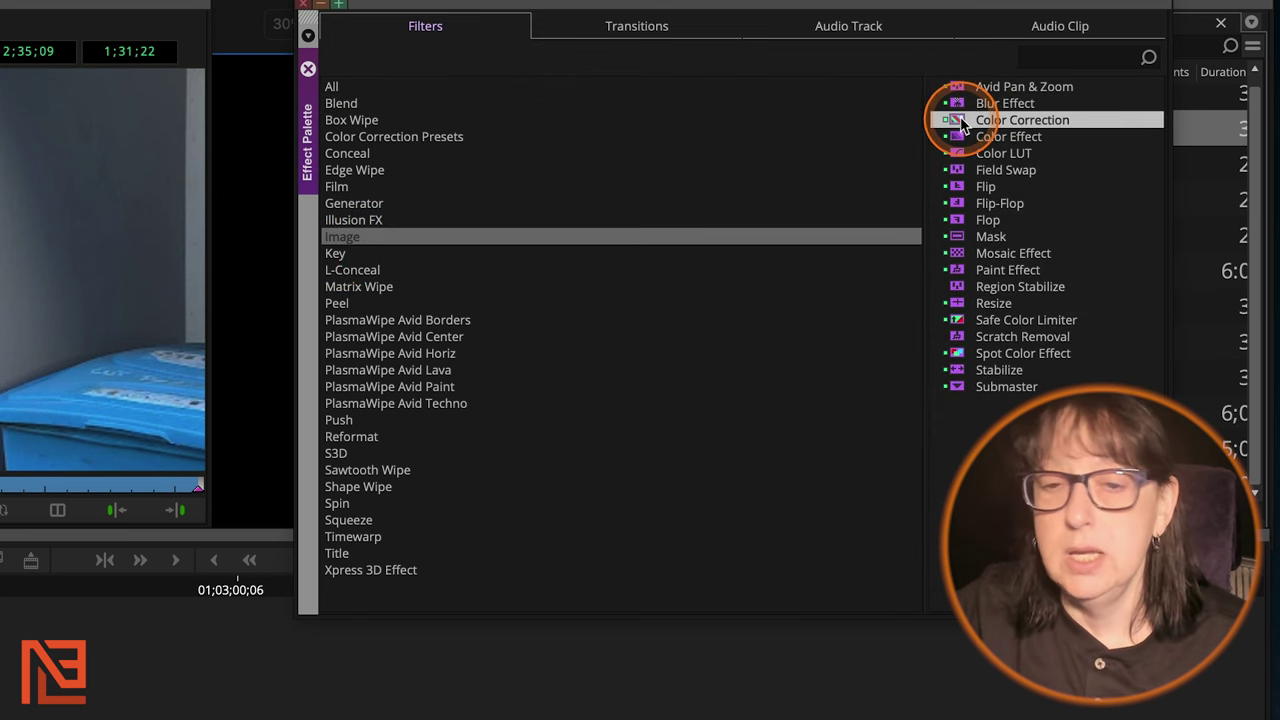
{"action": "left_click", "coordinate": [960, 137]}
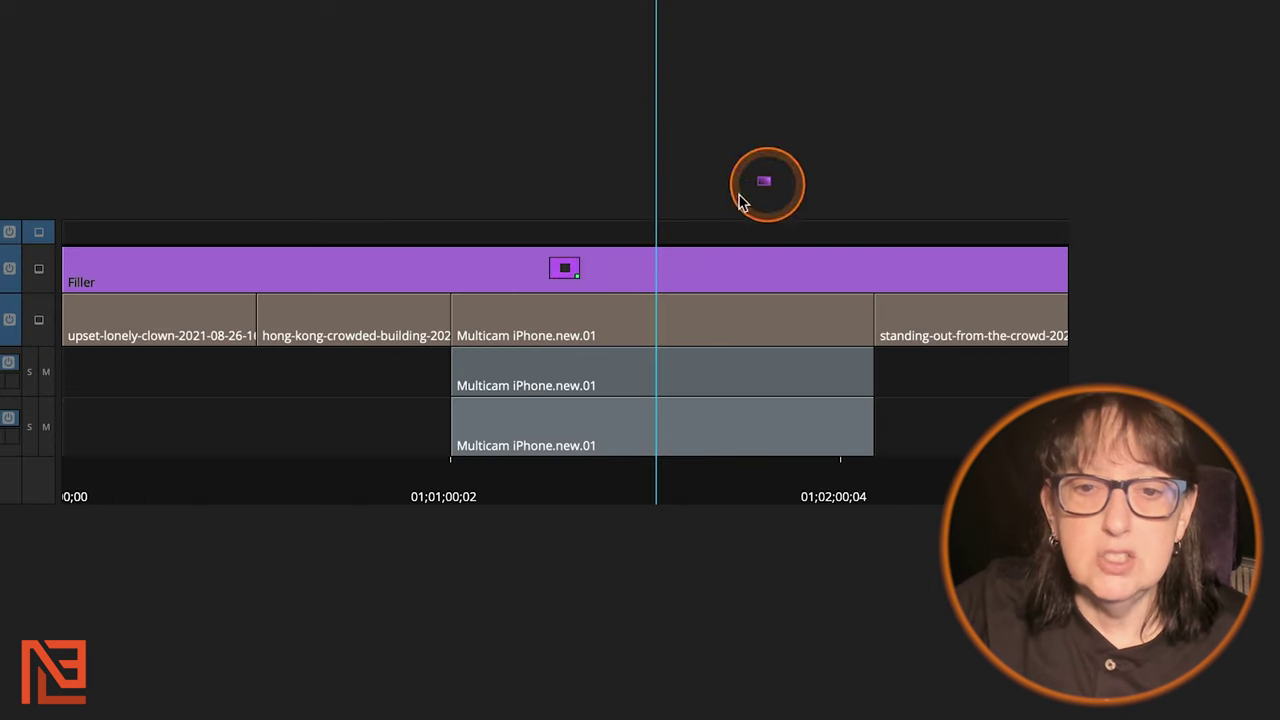
{"action": "left_click_drag", "start_coordinate": [749, 194], "coordinate": [567, 279]}
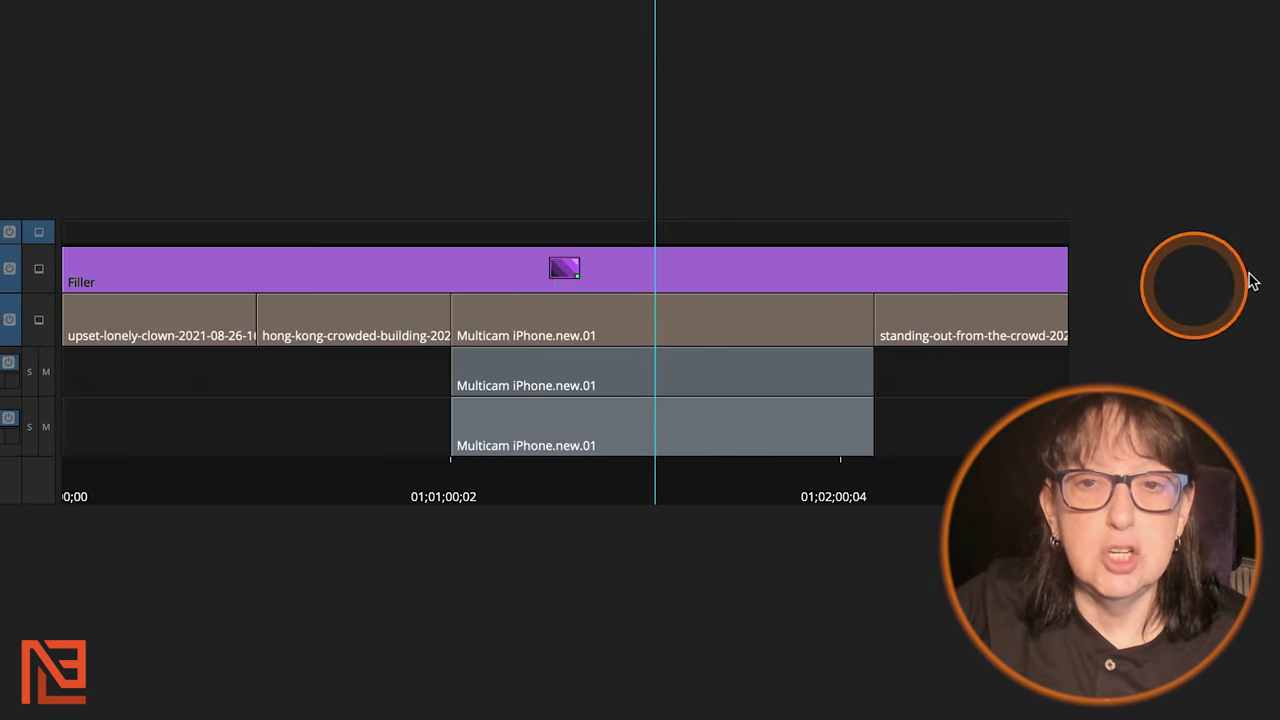
{"action": "left_click", "coordinate": [668, 289]}
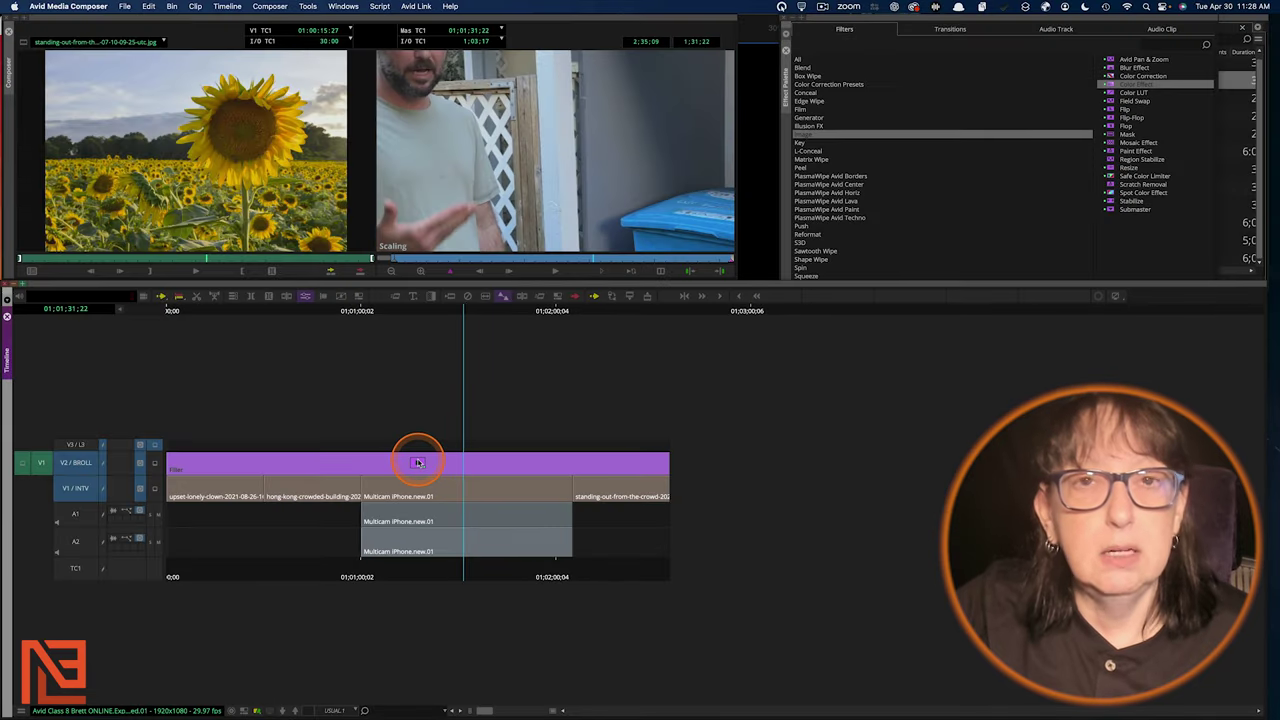
{"action": "left_click", "coordinate": [1111, 85]}
{"action": "left_click_drag", "start_coordinate": [490, 377], "coordinate": [423, 460]}
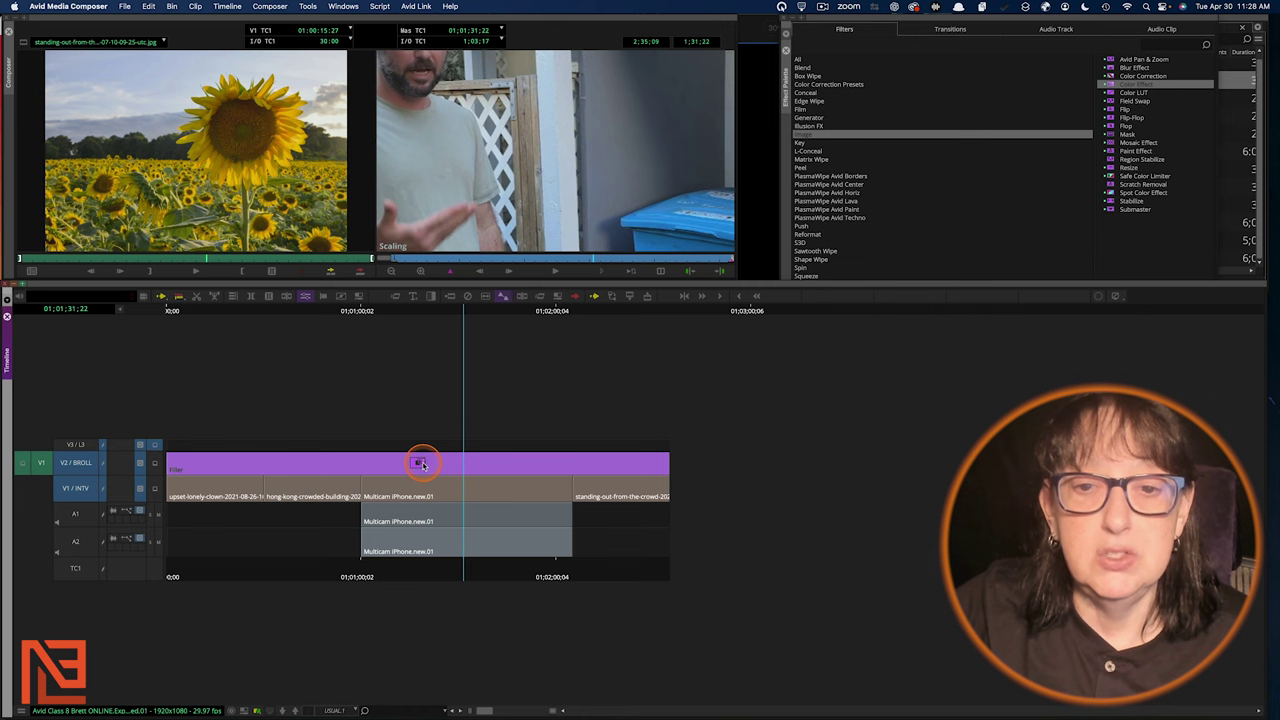
- Preview the clown, Hong Kong buildings and interview clips beneath the filler
{"action": "left_click", "coordinate": [260, 477]}
{"action": "left_click", "coordinate": [220, 483]}
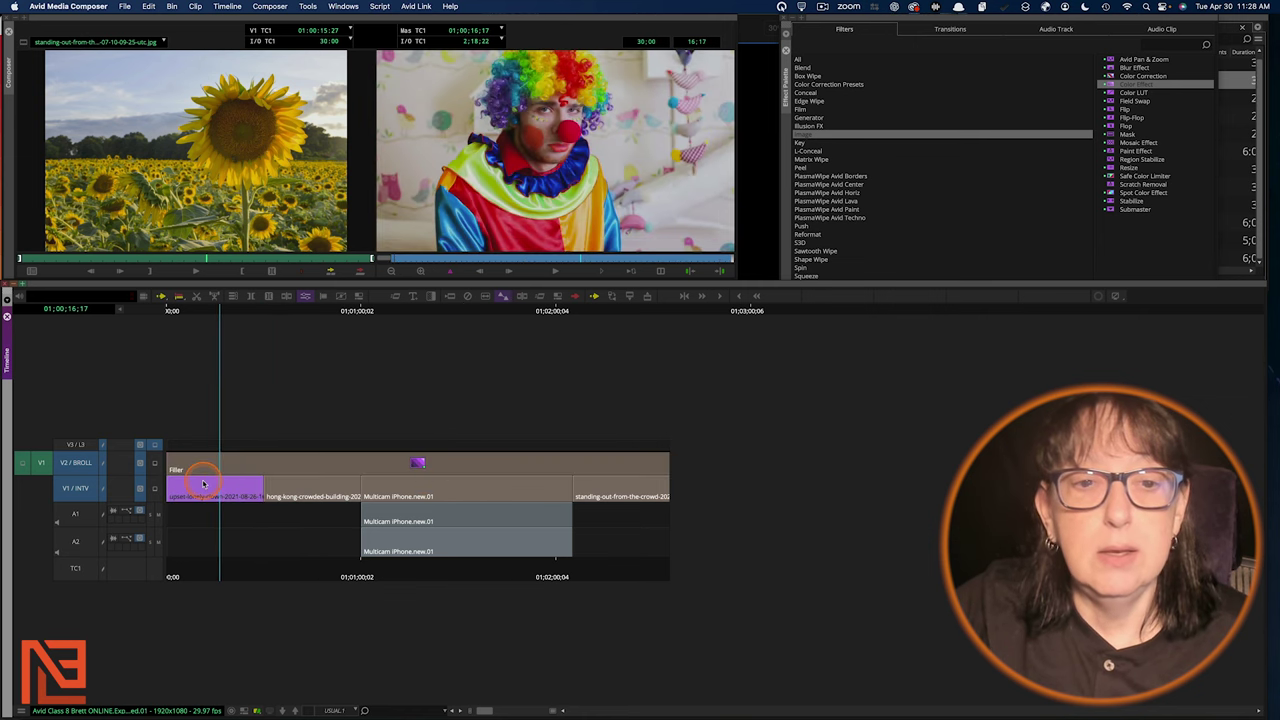
{"action": "left_click", "coordinate": [281, 306]}
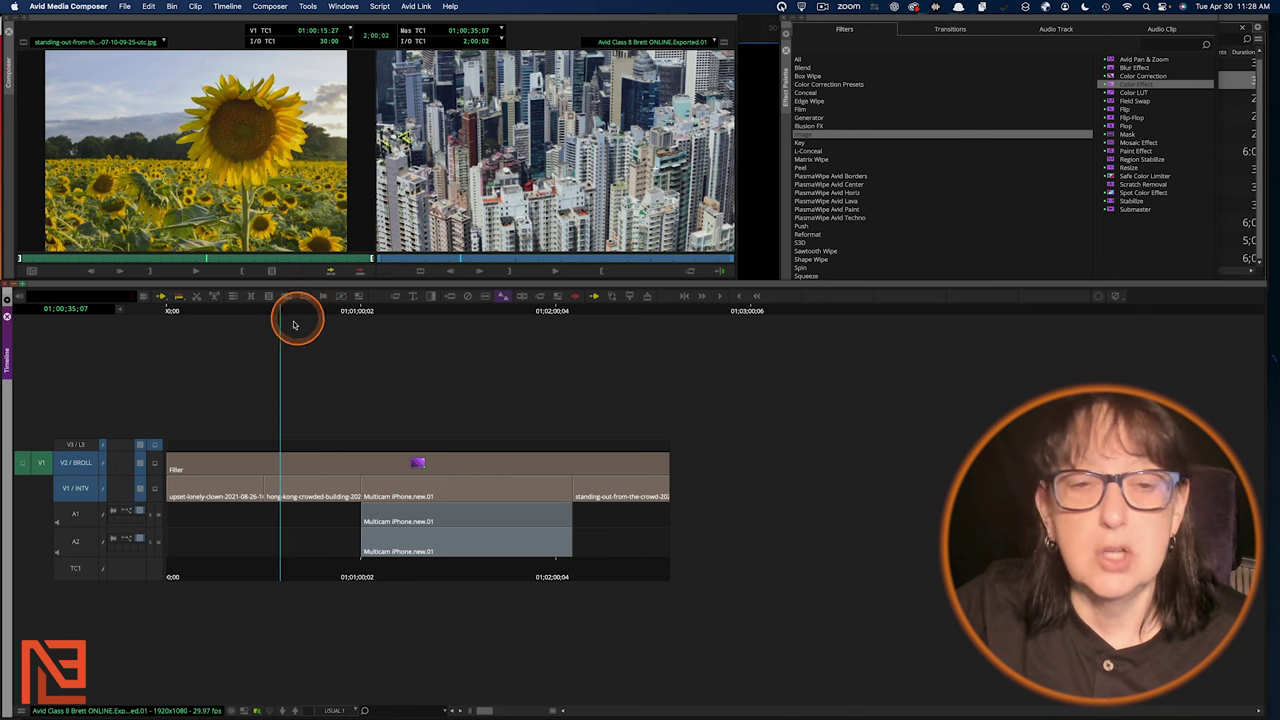
{"action": "left_click_drag", "start_coordinate": [211, 310], "coordinate": [449, 480]}
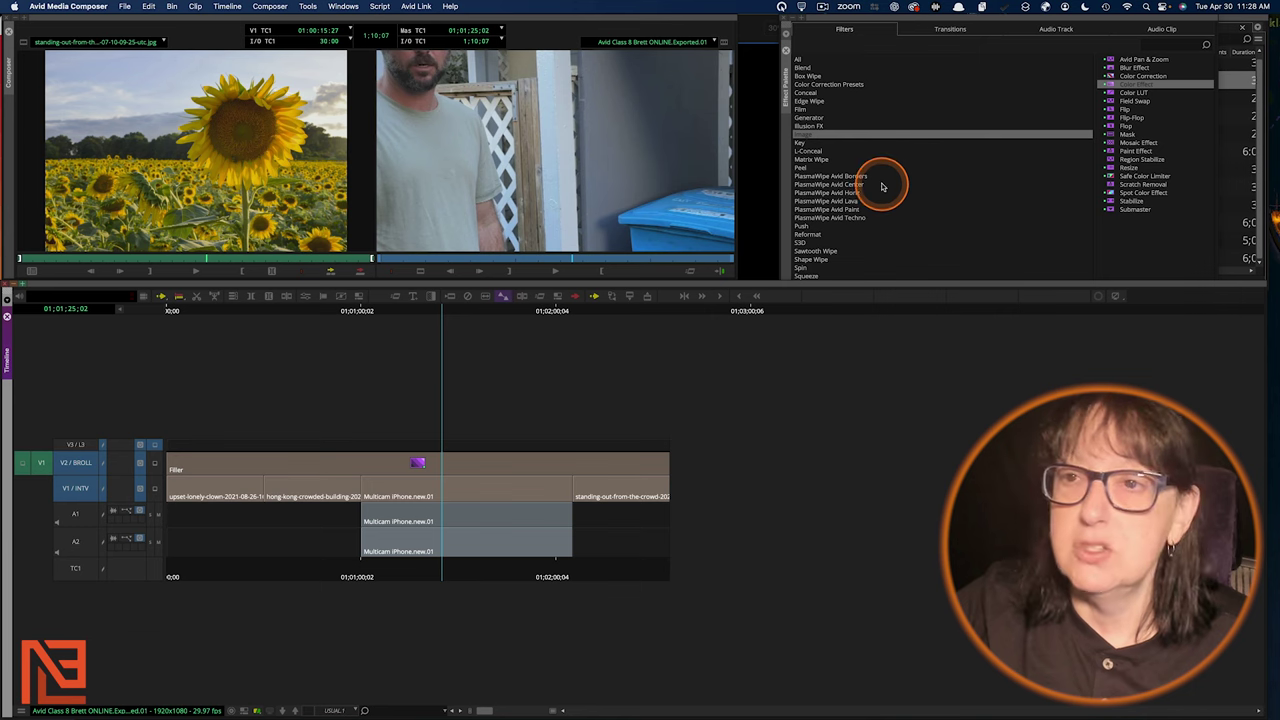
- Stack Color Effect on V2 with Hue 180, Sat 100, Post 14, Solar 168, then close the editor
{"action": "left_click", "coordinate": [427, 469]}
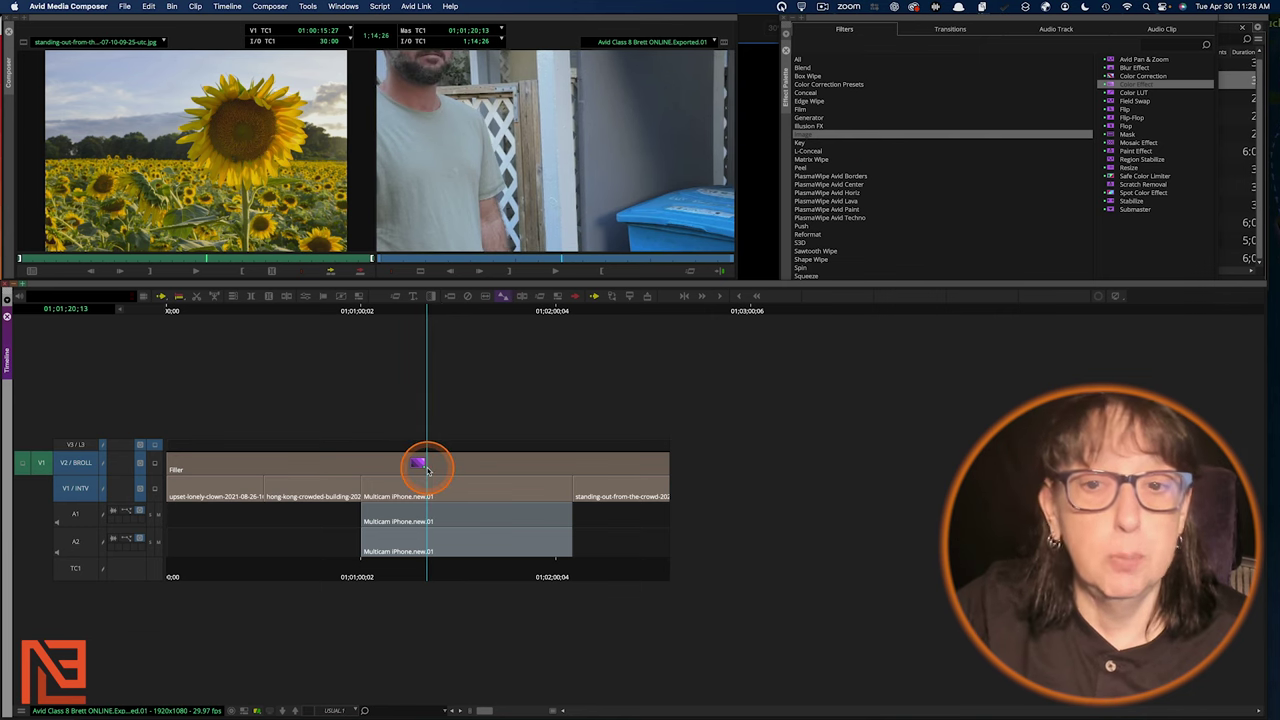
{"action": "left_click_drag", "start_coordinate": [427, 469], "coordinate": [427, 469]}
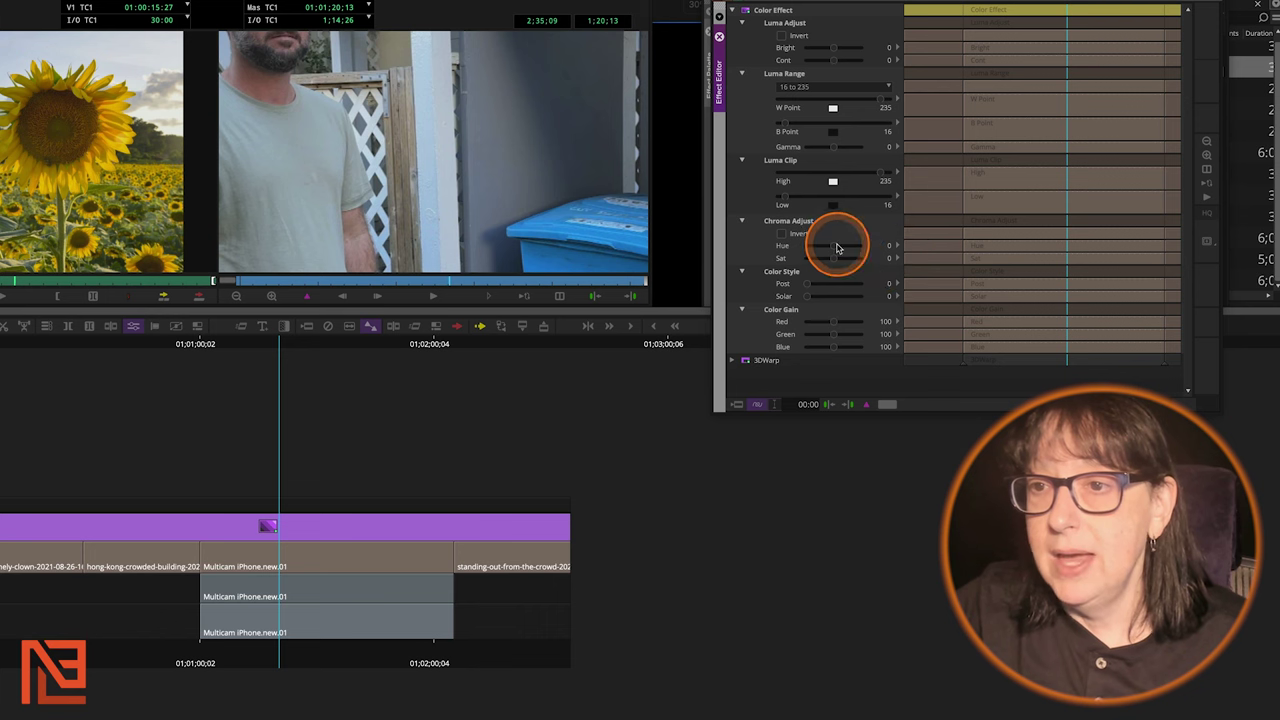
{"action": "left_click_drag", "start_coordinate": [834, 246], "coordinate": [877, 250]}
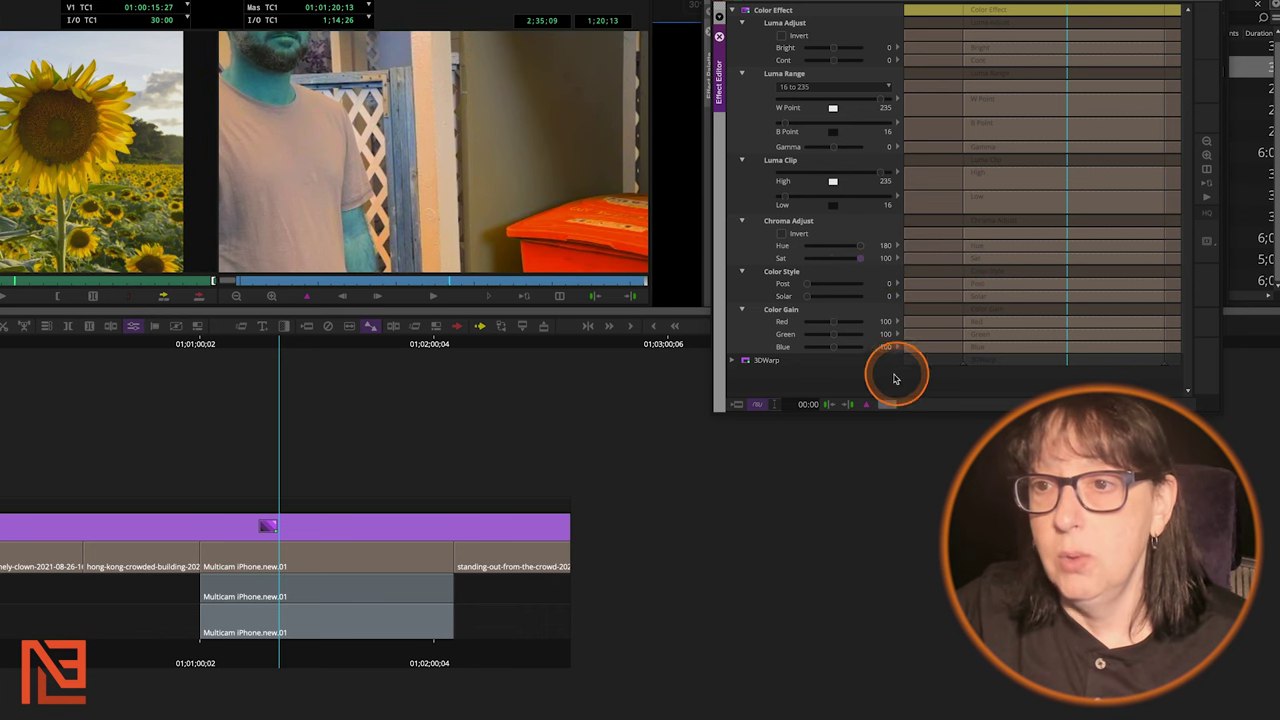
{"action": "left_click_drag", "start_coordinate": [808, 287], "coordinate": [842, 300]}
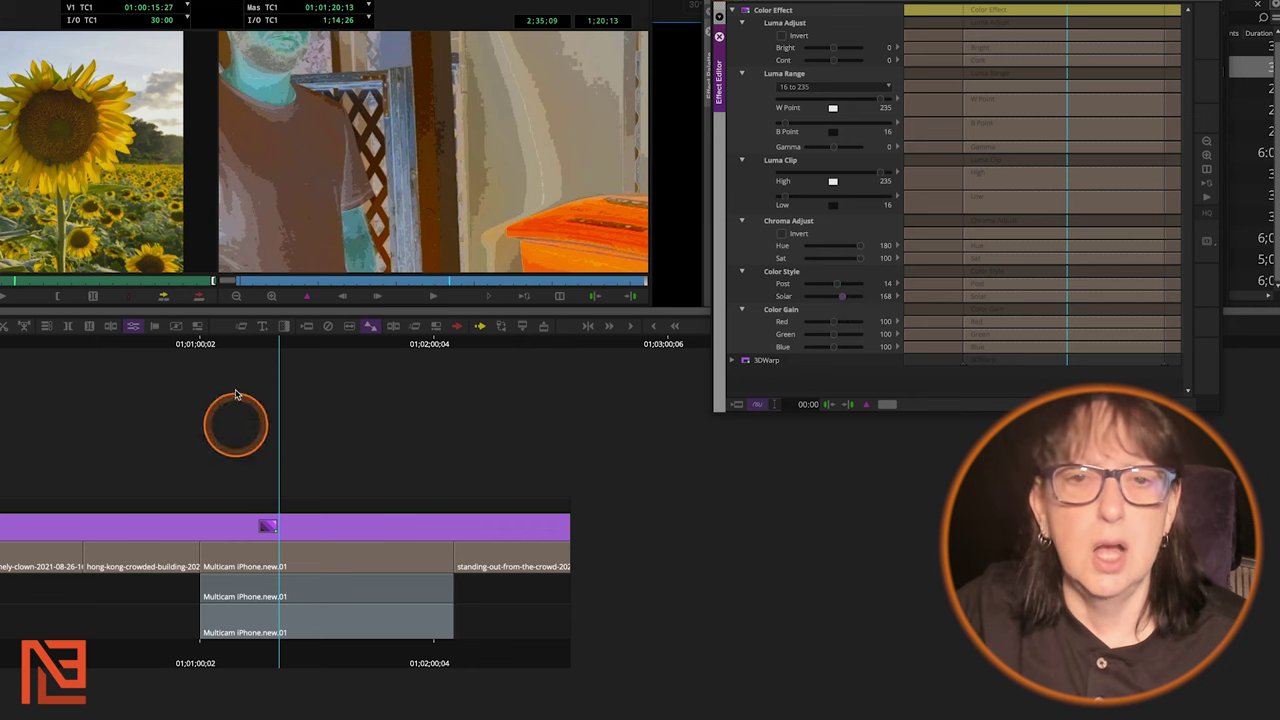
{"action": "left_click_drag", "start_coordinate": [309, 281], "coordinate": [580, 300]}
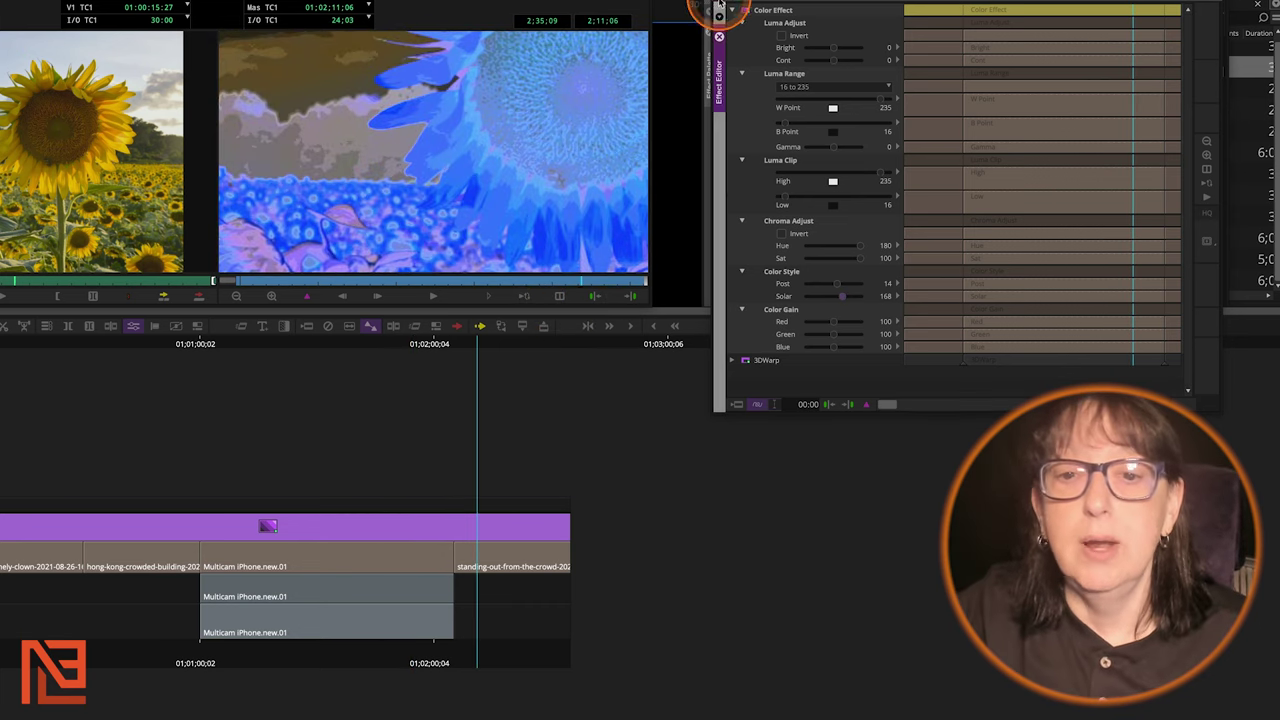
{"action": "left_click", "coordinate": [718, 36]}
{"action": "left_click", "coordinate": [297, 537]}
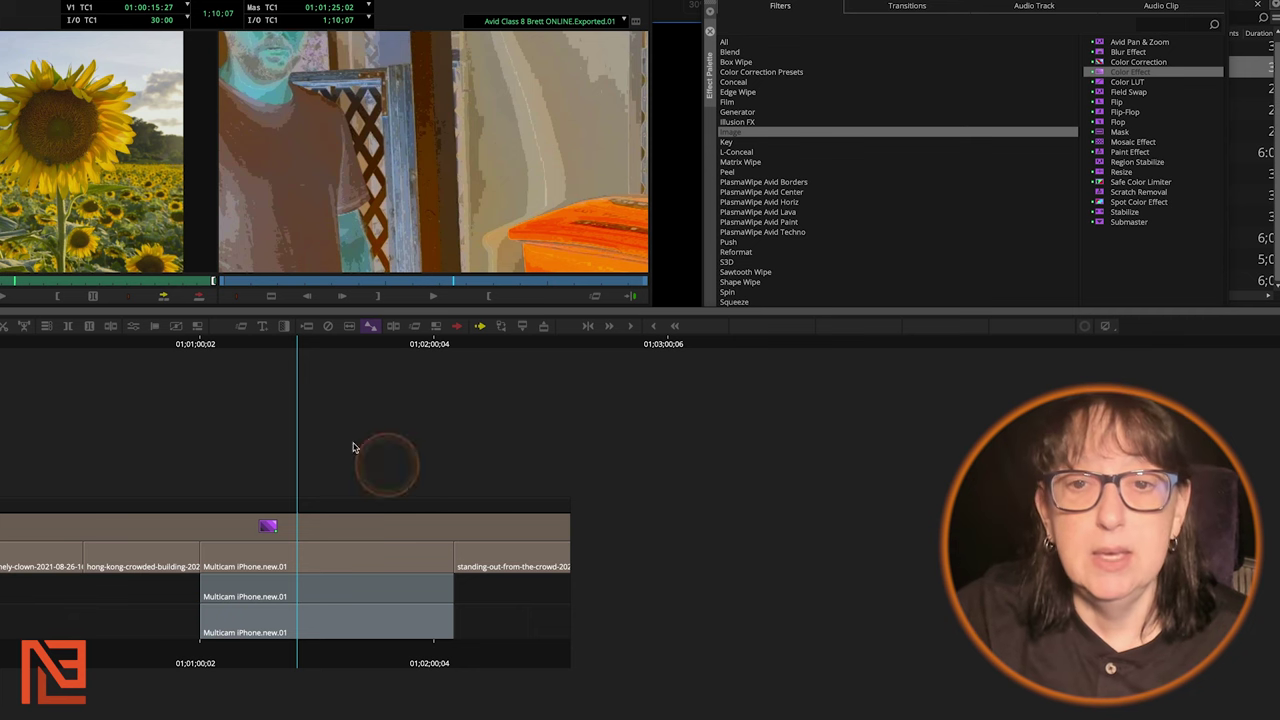
{"action": "left_click", "coordinate": [329, 326]}
{"action": "left_click", "coordinate": [257, 549]}
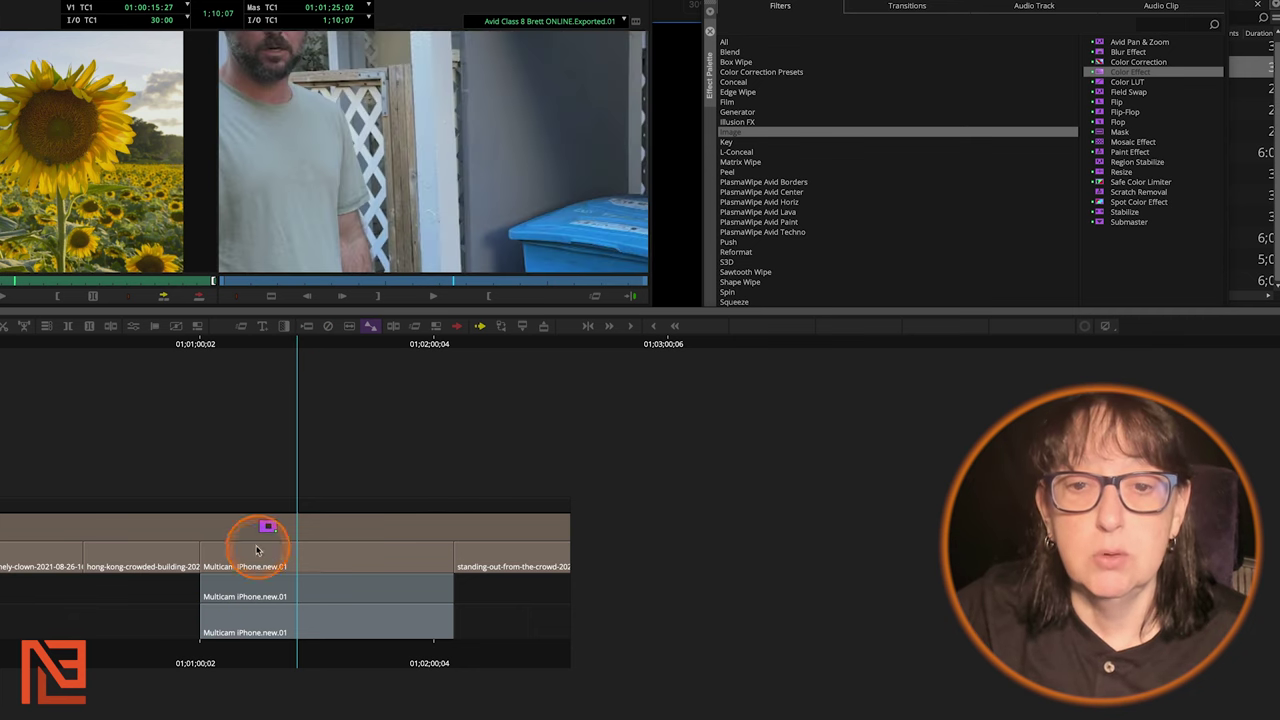
{"action": "left_click", "coordinate": [389, 535]}
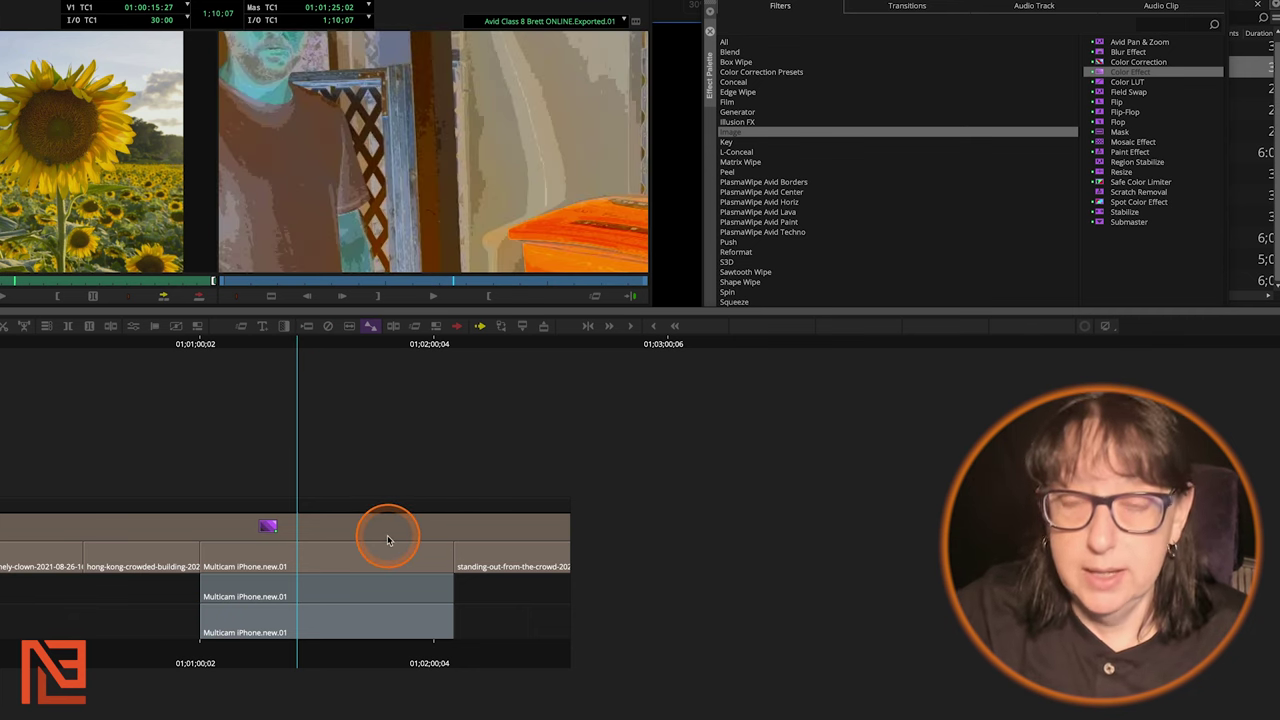
{"action": "key", "text": "ctrl+8"}
{"action": "left_click_drag", "start_coordinate": [825, 3], "coordinate": [828, 293]}
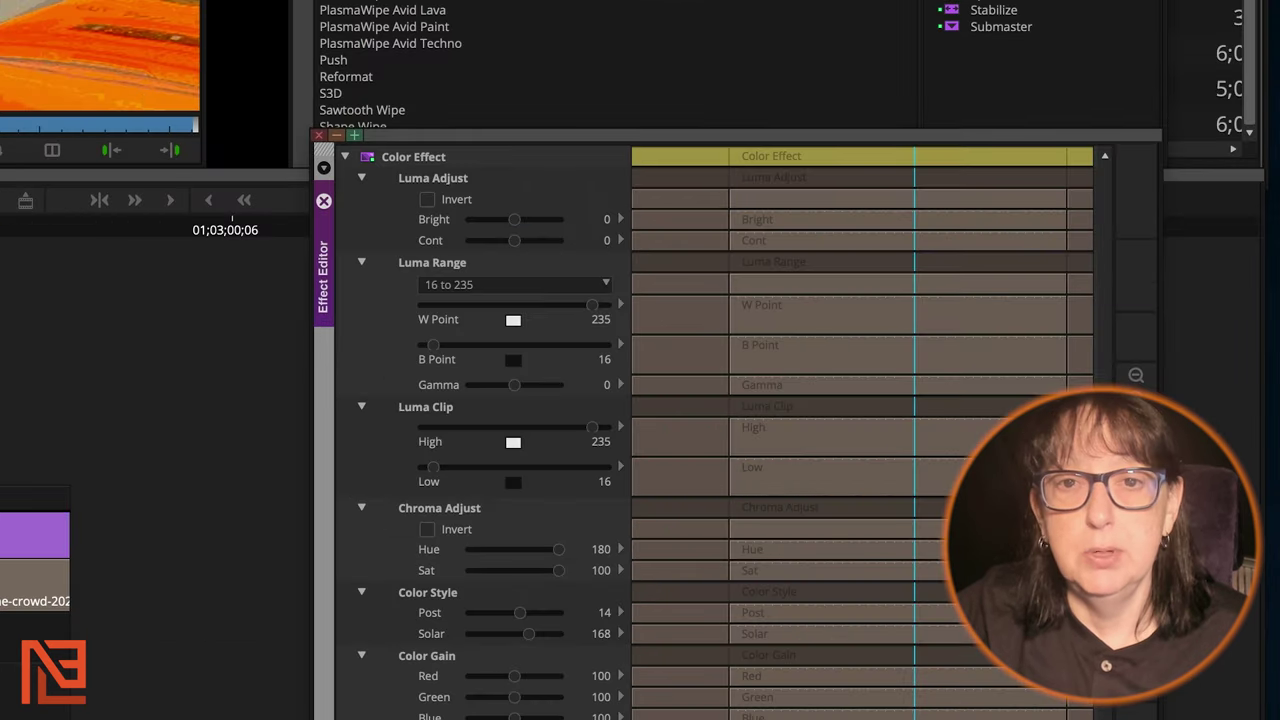
{"action": "left_click_drag", "start_coordinate": [420, 137], "coordinate": [238, 139]}
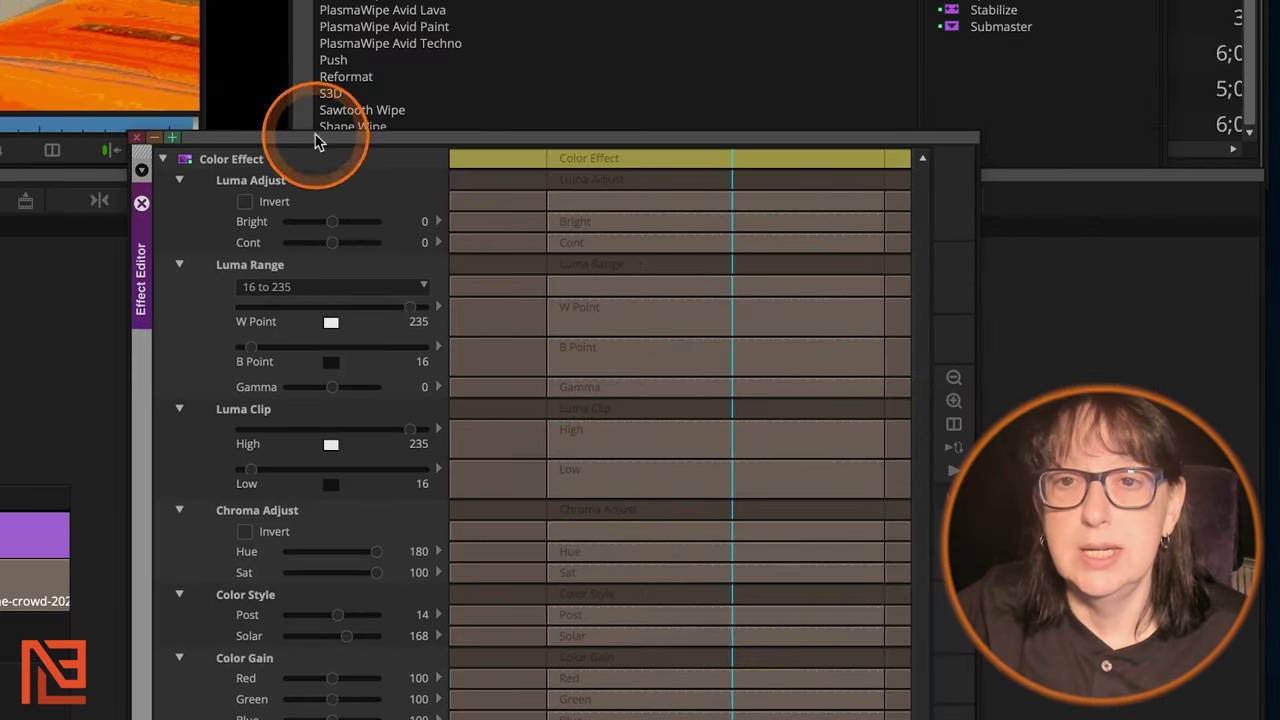
{"action": "left_click", "coordinate": [136, 137]}
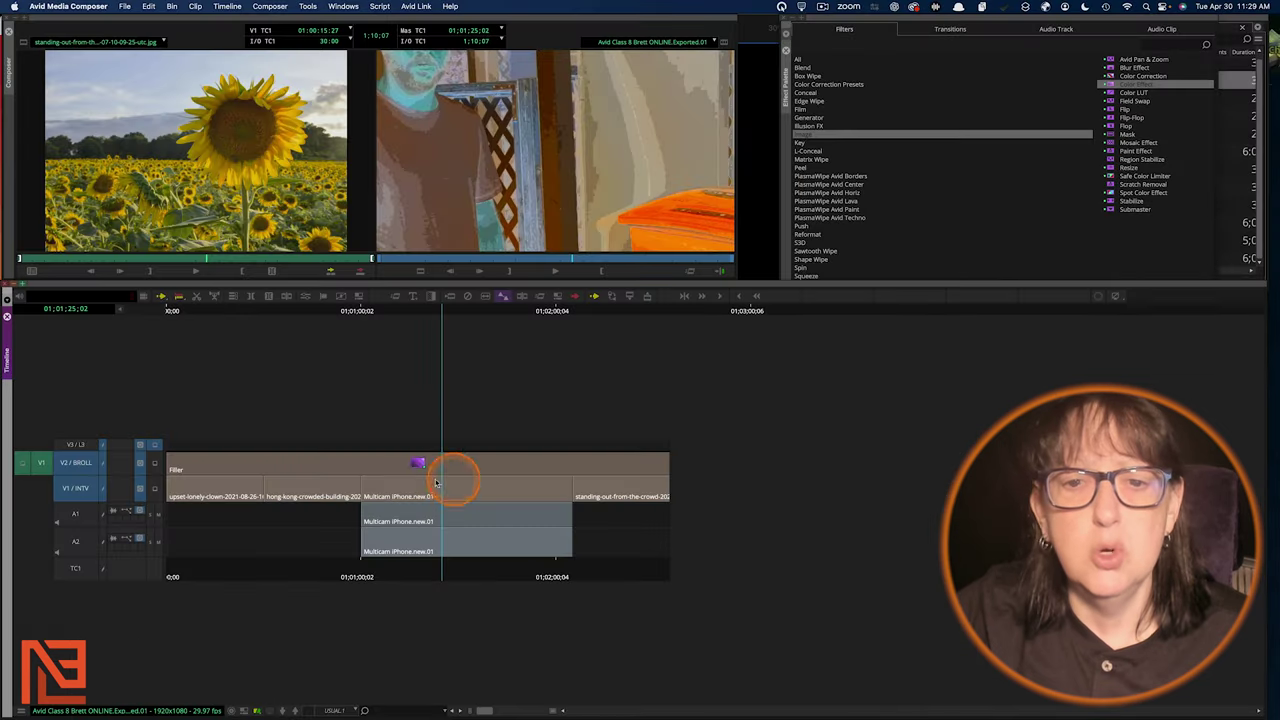
{"action": "left_click_drag", "start_coordinate": [278, 487], "coordinate": [473, 496]}
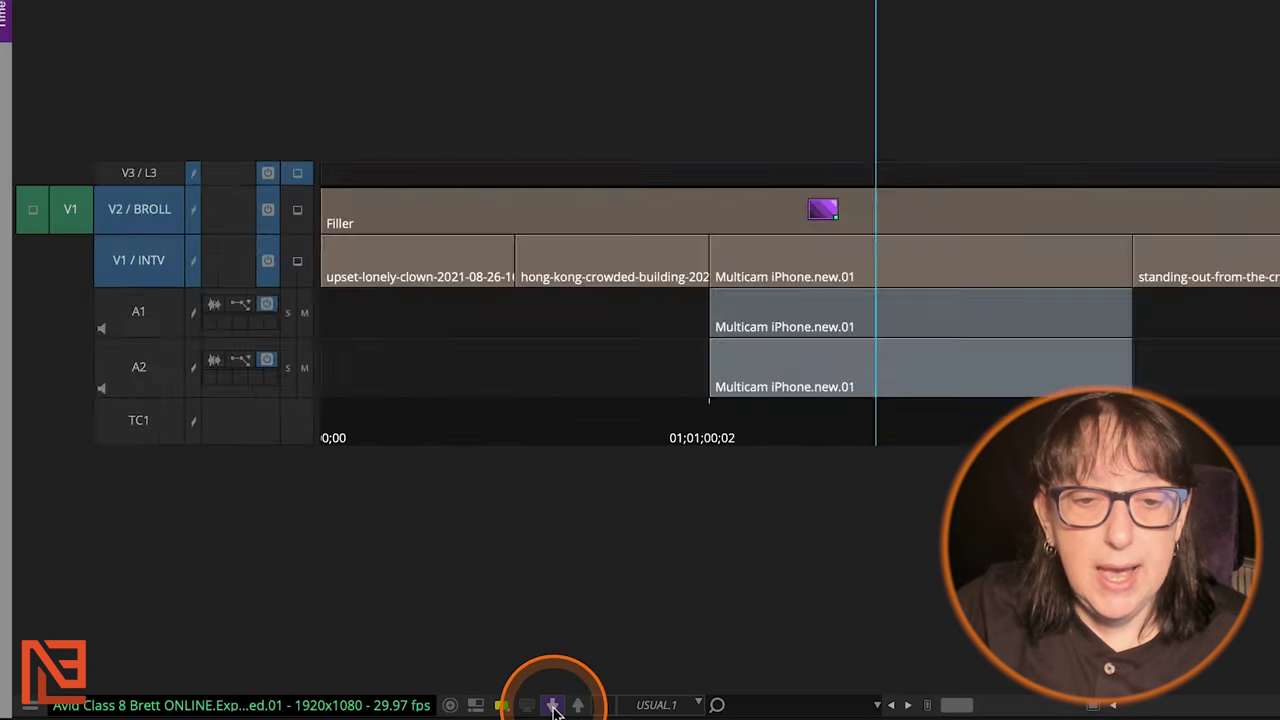
{"action": "left_click", "coordinate": [290, 702]}
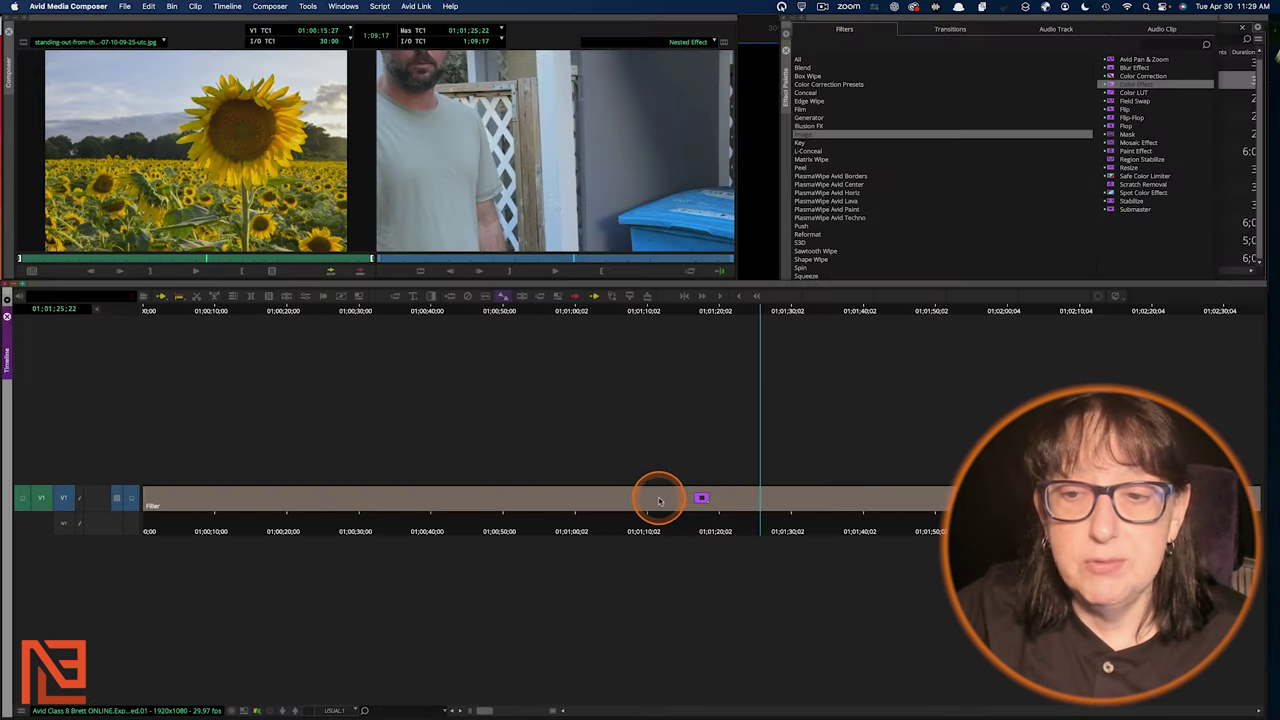
{"action": "left_click", "coordinate": [410, 493]}
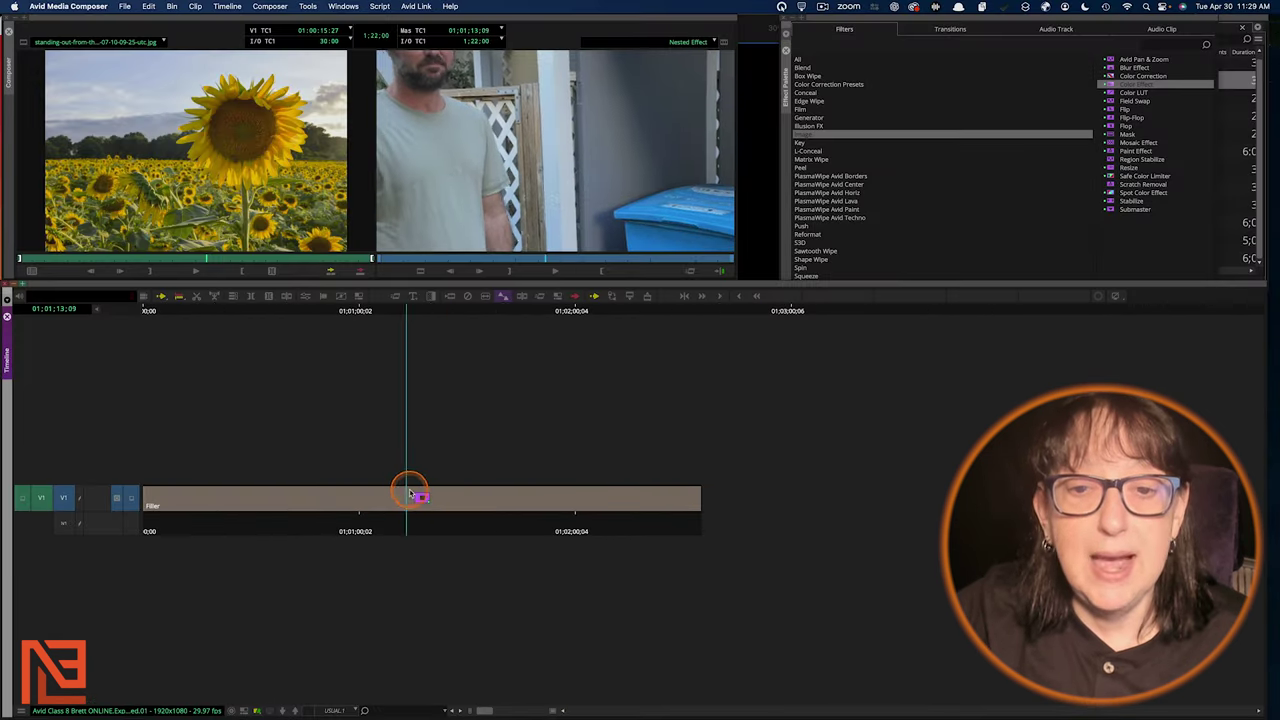
{"action": "left_click", "coordinate": [421, 494]}
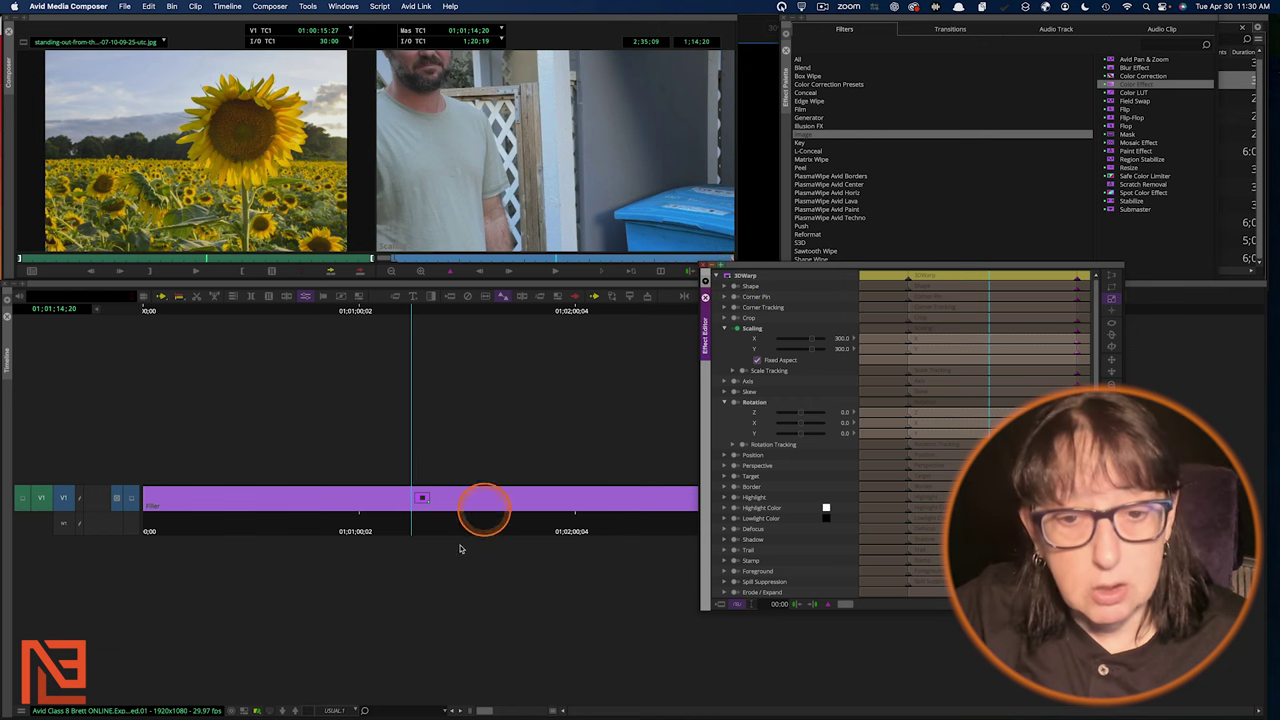
{"action": "left_click", "coordinate": [295, 710]}
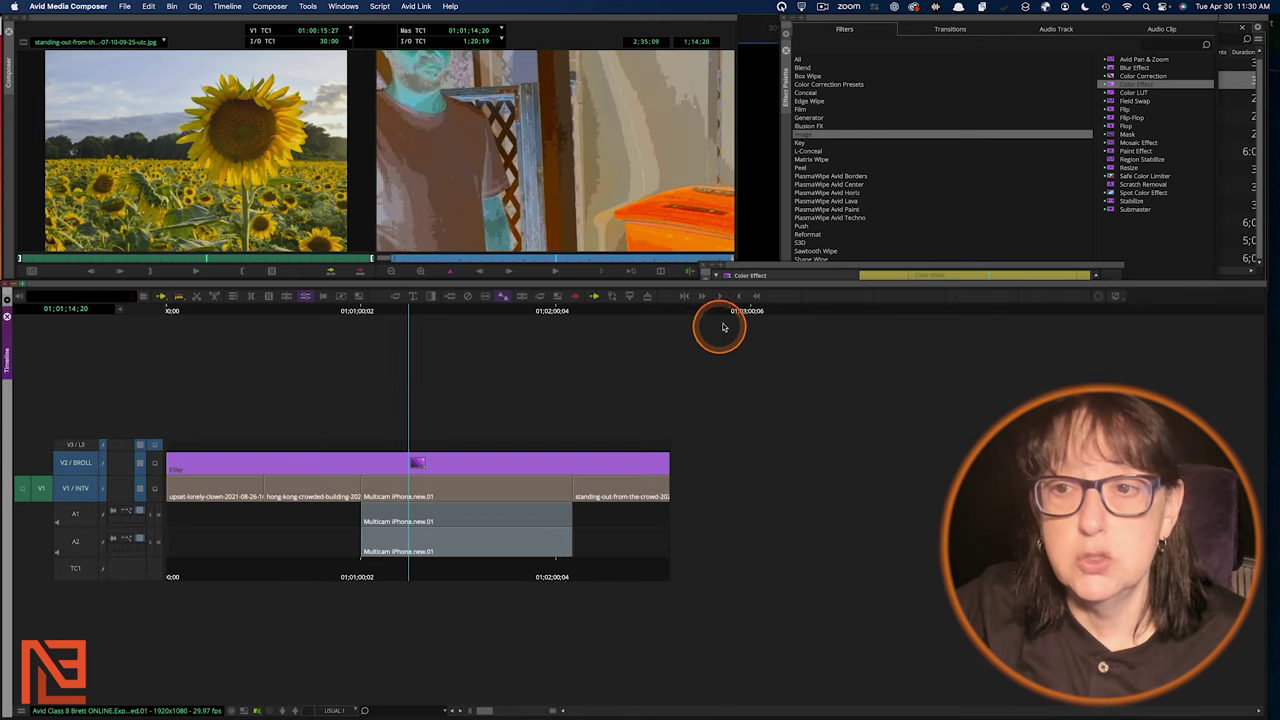
- Raise the 3DWarp end-keyframe Scaling X/Y to 400 in the Effect Editor
{"action": "left_click", "coordinate": [758, 272]}
{"action": "left_click_drag", "start_coordinate": [758, 268], "coordinate": [838, 108]}
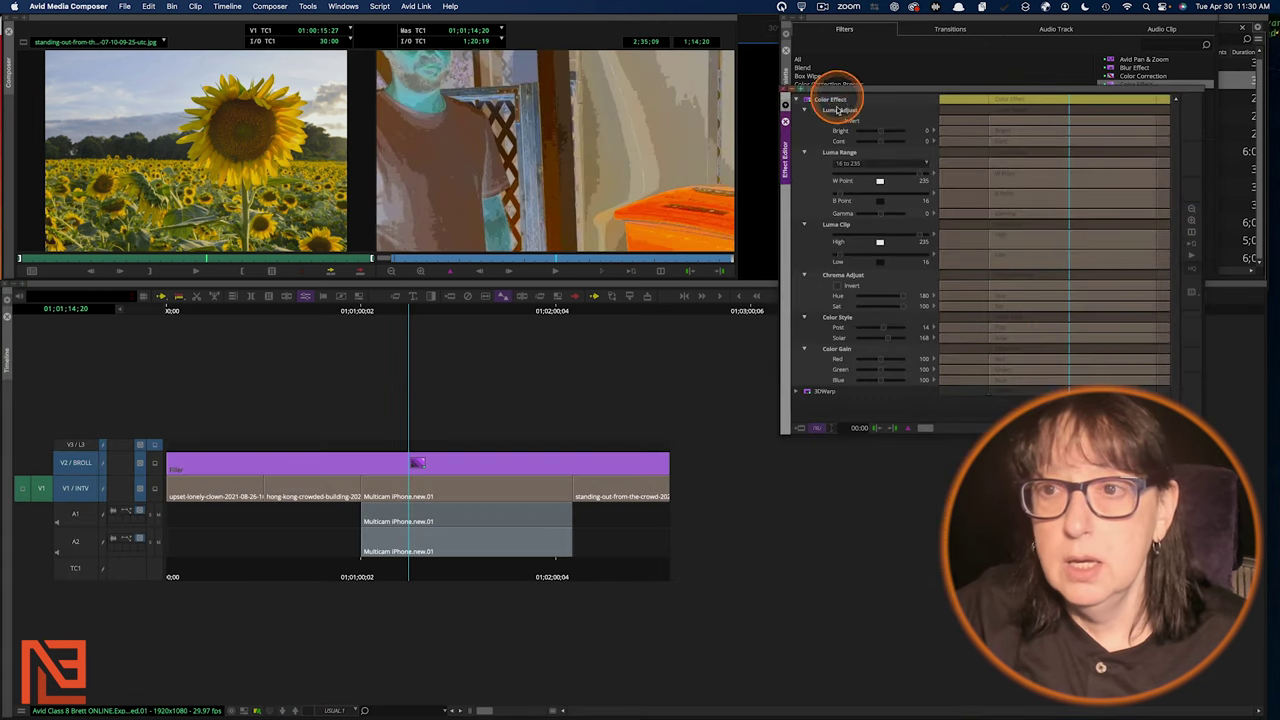
{"action": "left_click", "coordinate": [799, 101]}
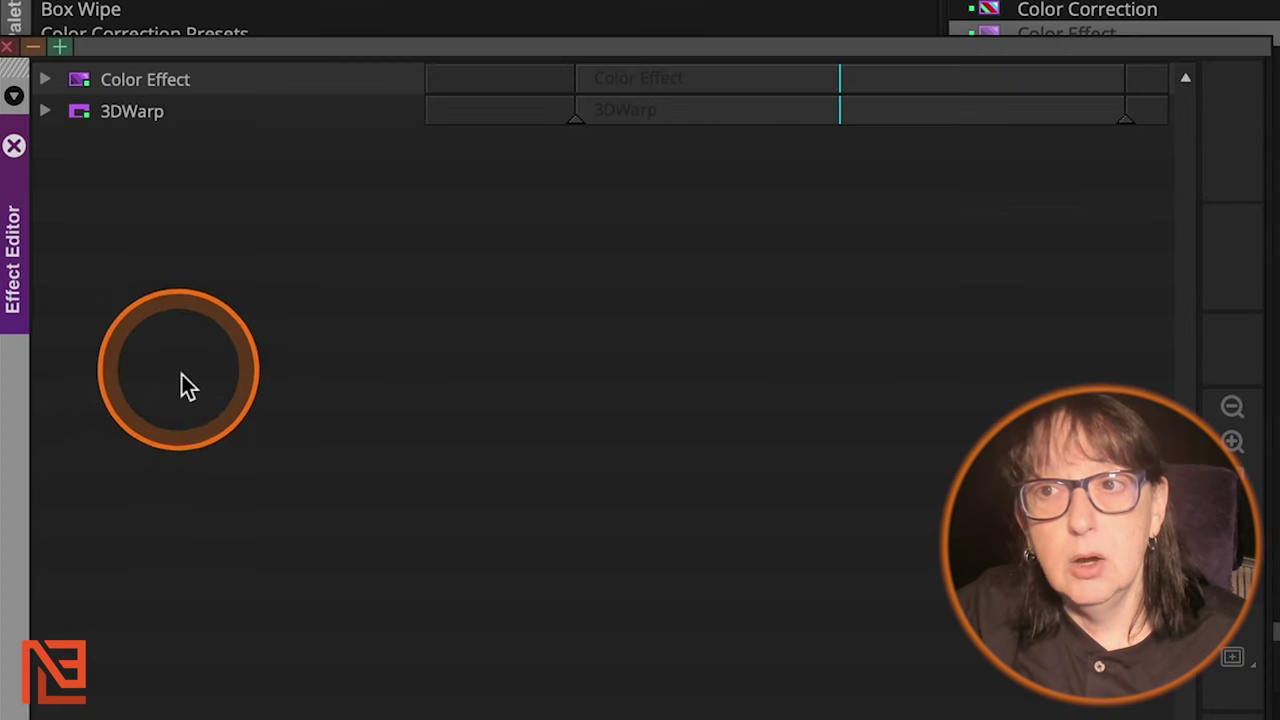
{"action": "left_click", "coordinate": [45, 111]}
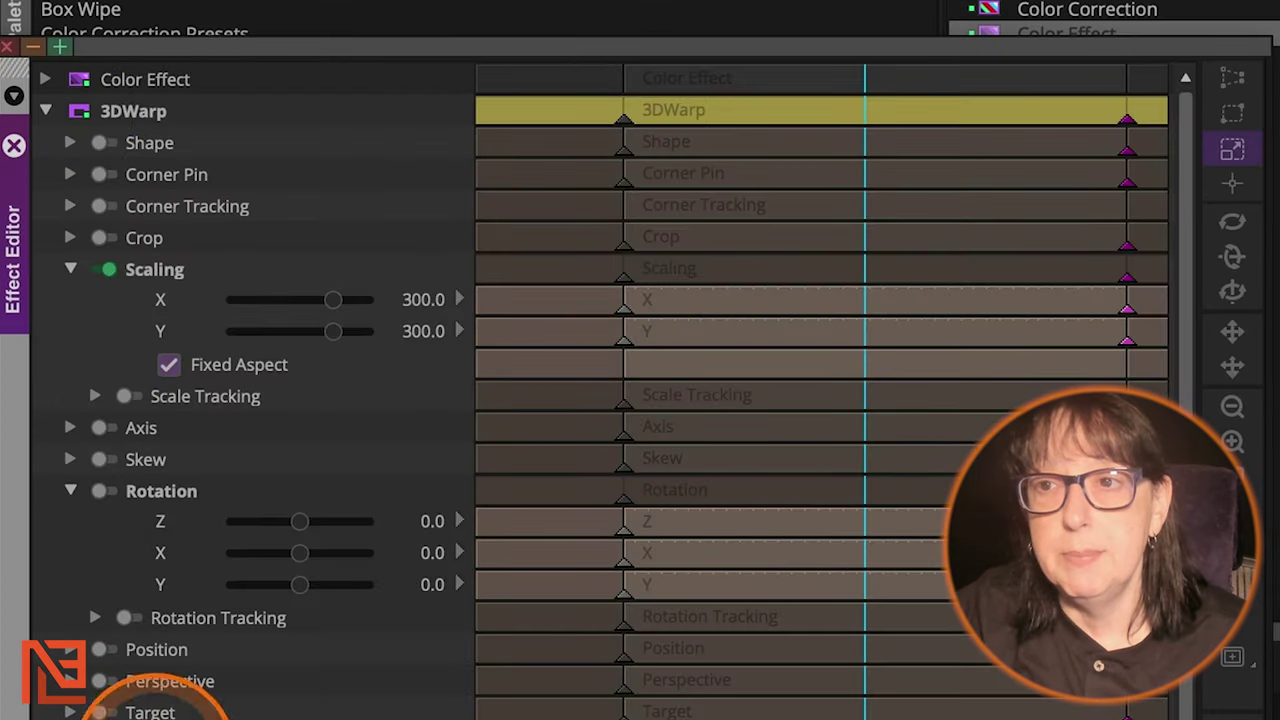
{"action": "left_click", "coordinate": [45, 79]}
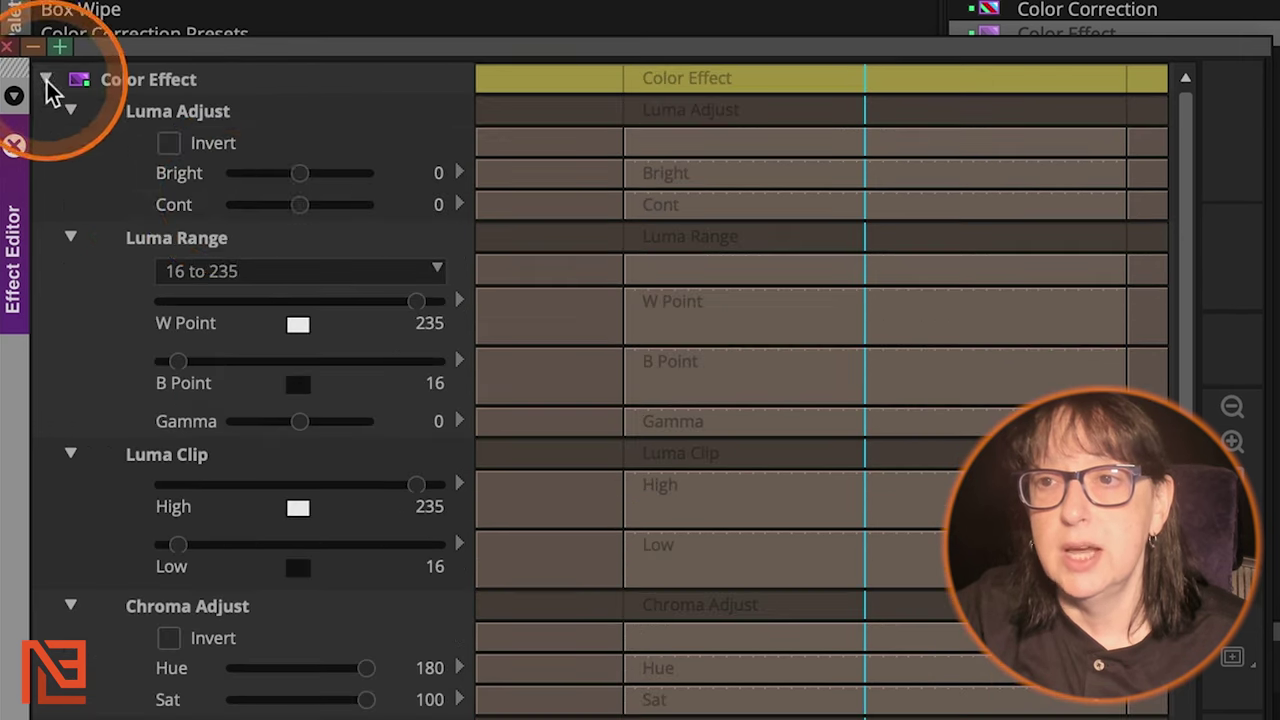
{"action": "left_click", "coordinate": [45, 79]}
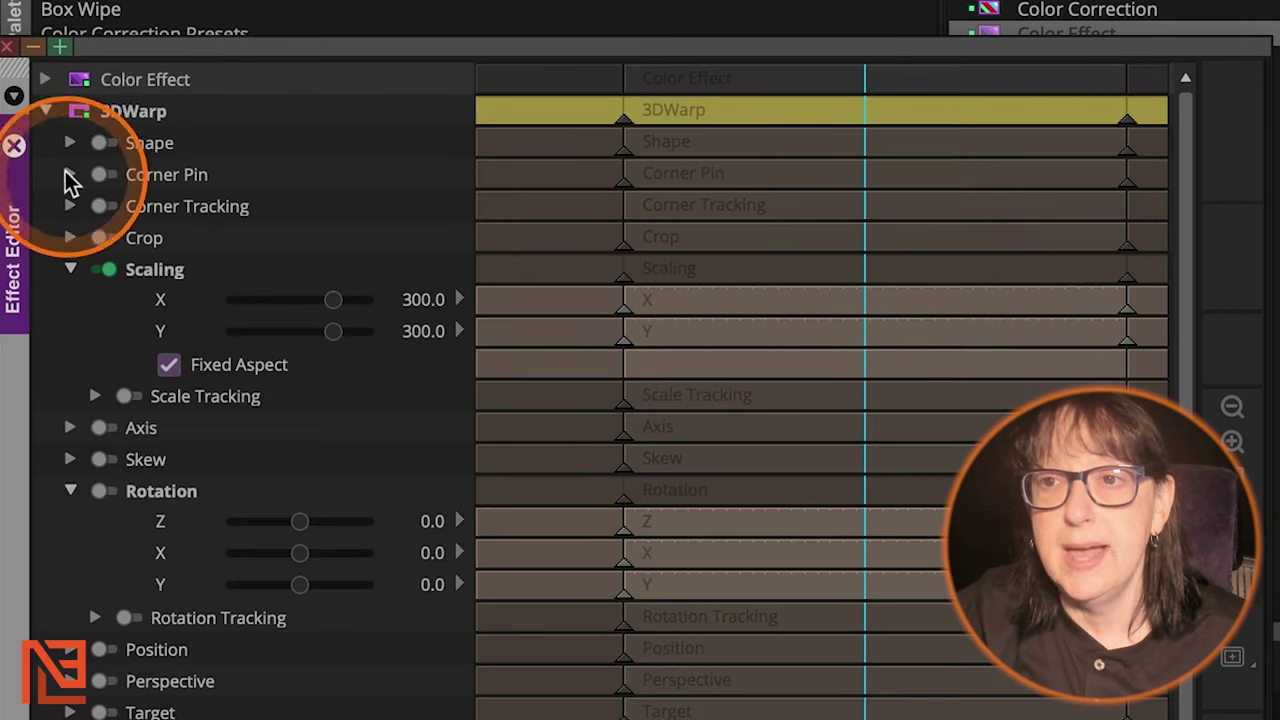
{"action": "left_click", "coordinate": [45, 111]}
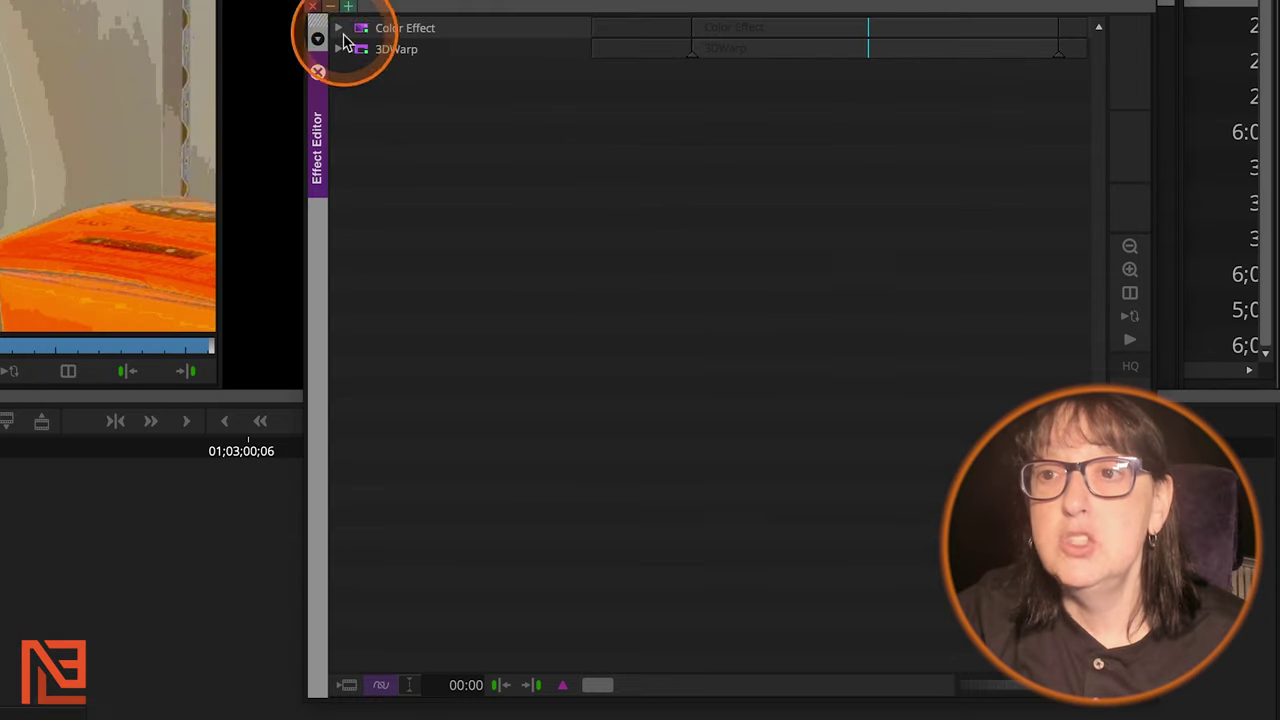
{"action": "left_click", "coordinate": [340, 48]}
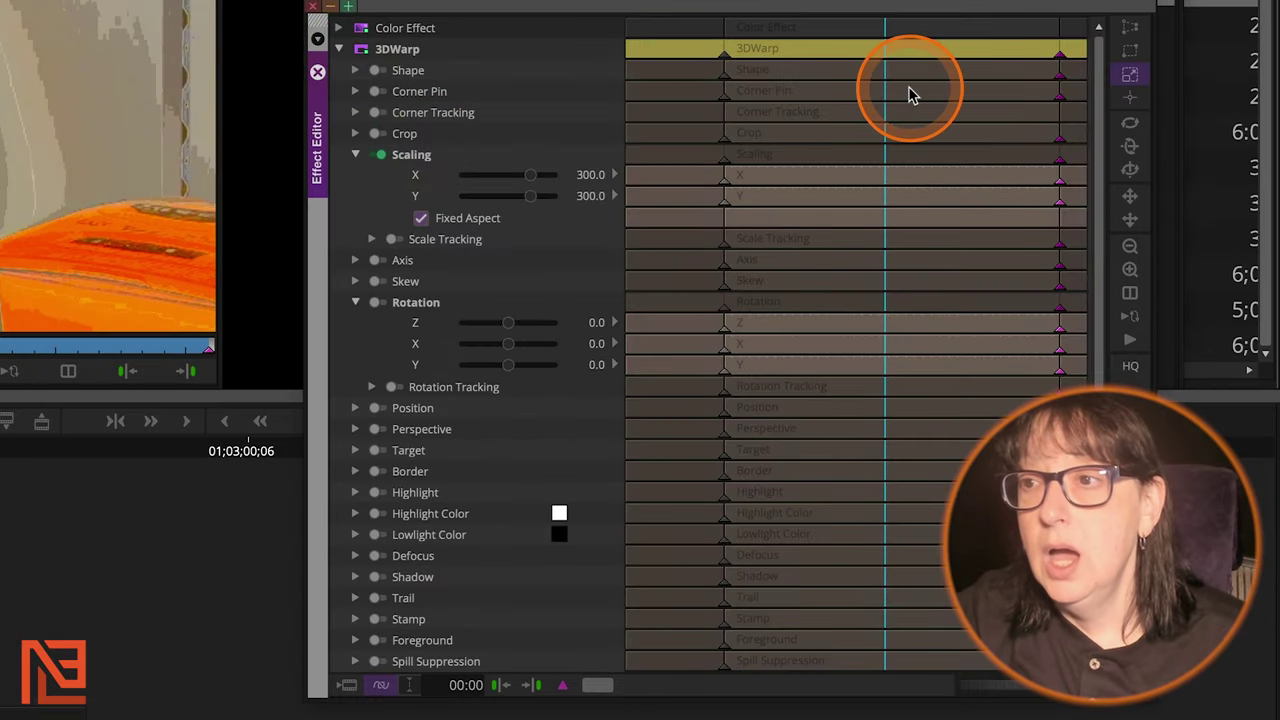
{"action": "left_click", "coordinate": [1060, 57]}
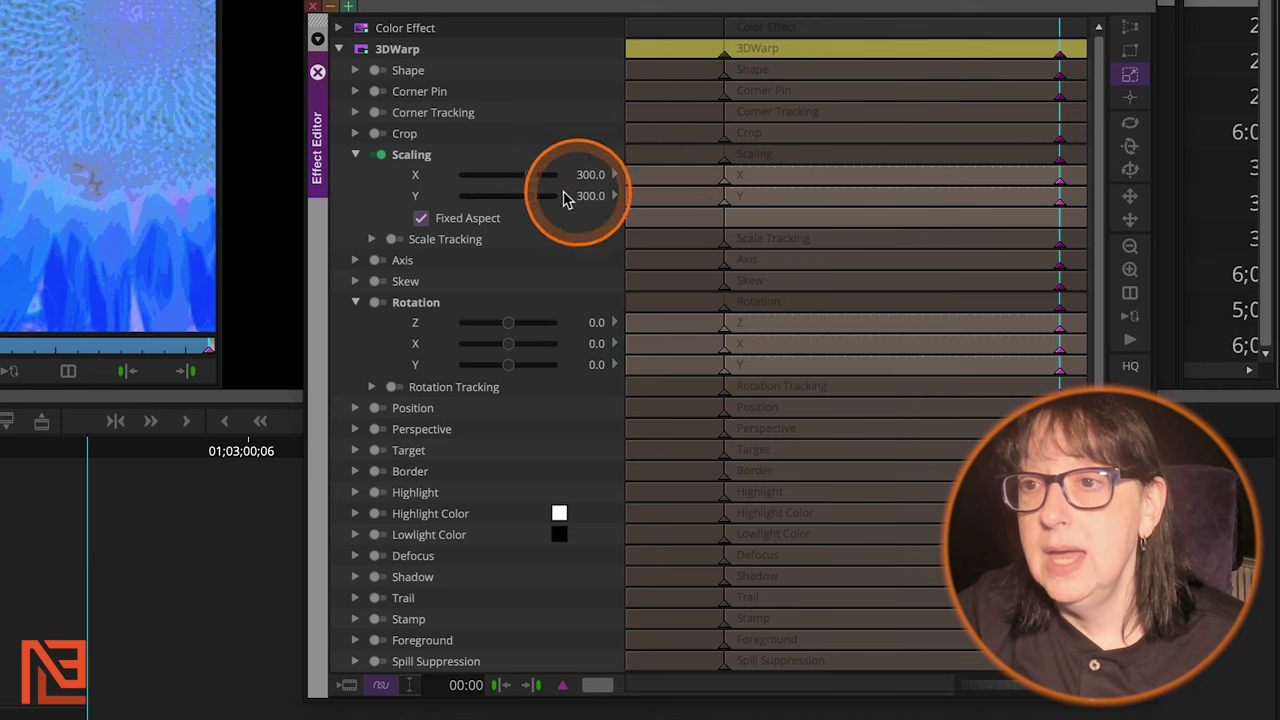
{"action": "left_click_drag", "start_coordinate": [530, 178], "coordinate": [766, 211]}
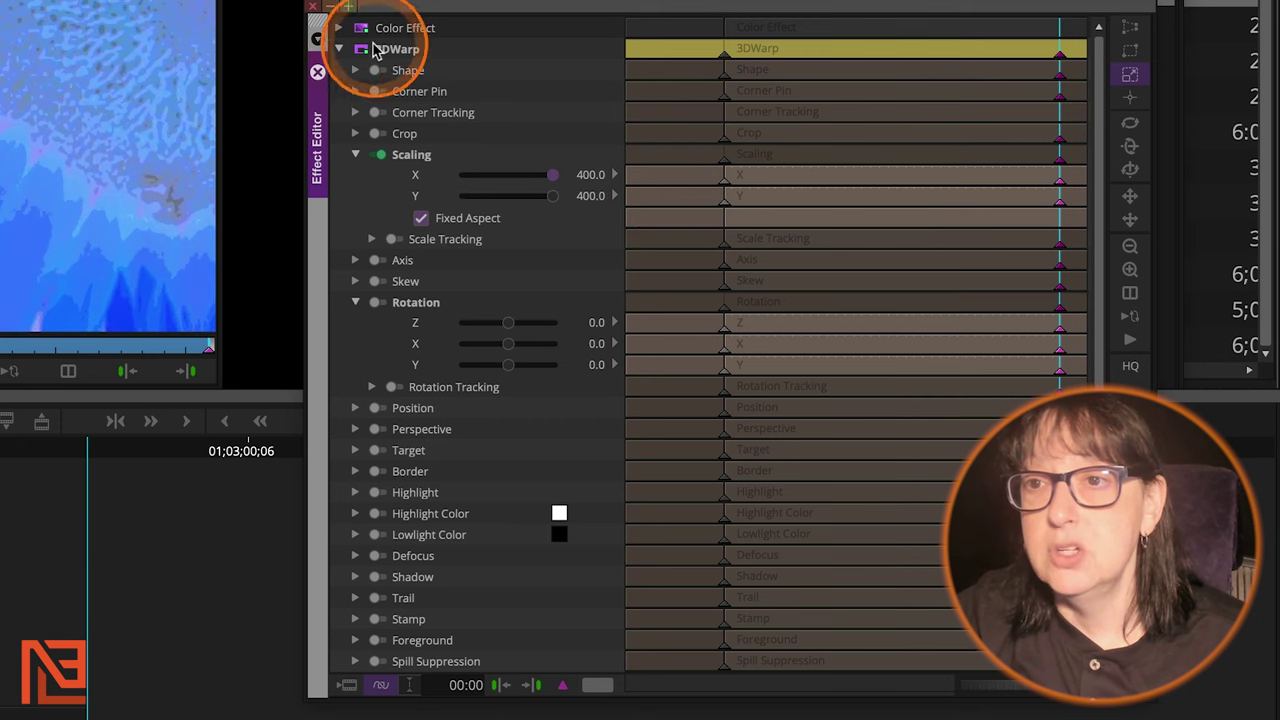
- Expand the Color Effect parameters and push contrast up to 100
{"action": "left_click", "coordinate": [339, 49]}
{"action": "left_click", "coordinate": [339, 28]}
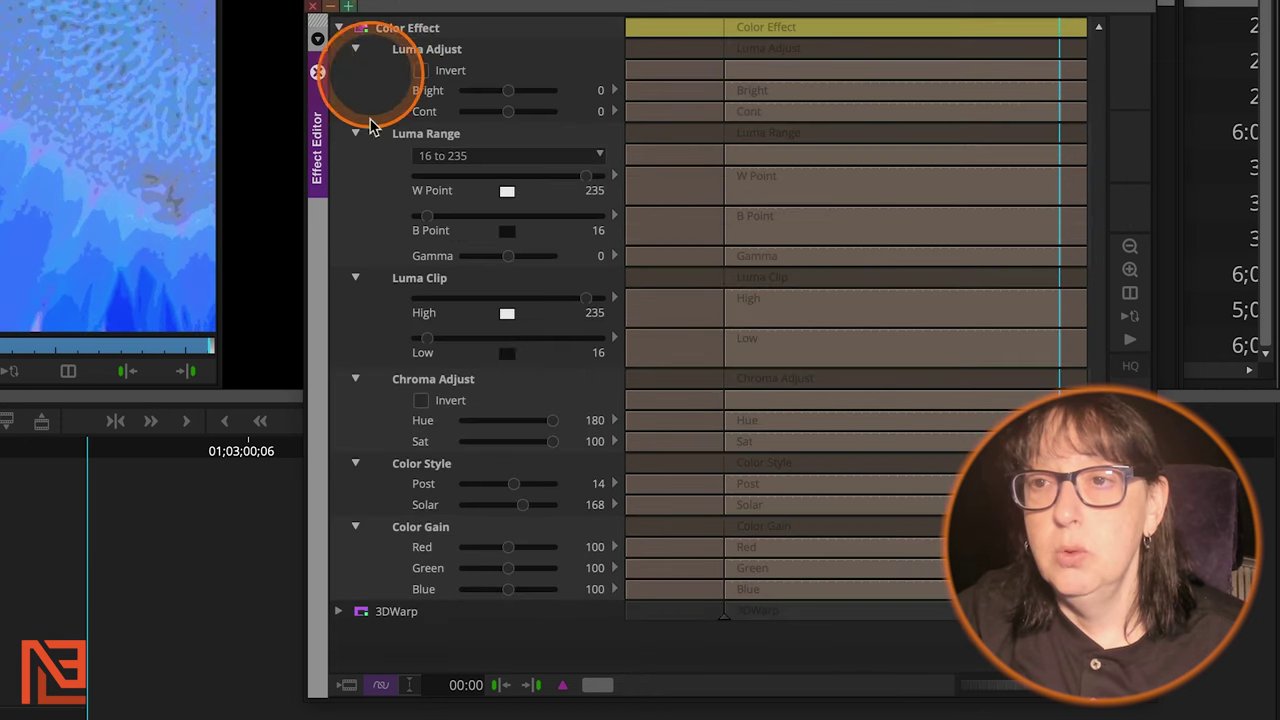
{"action": "left_click", "coordinate": [339, 28]}
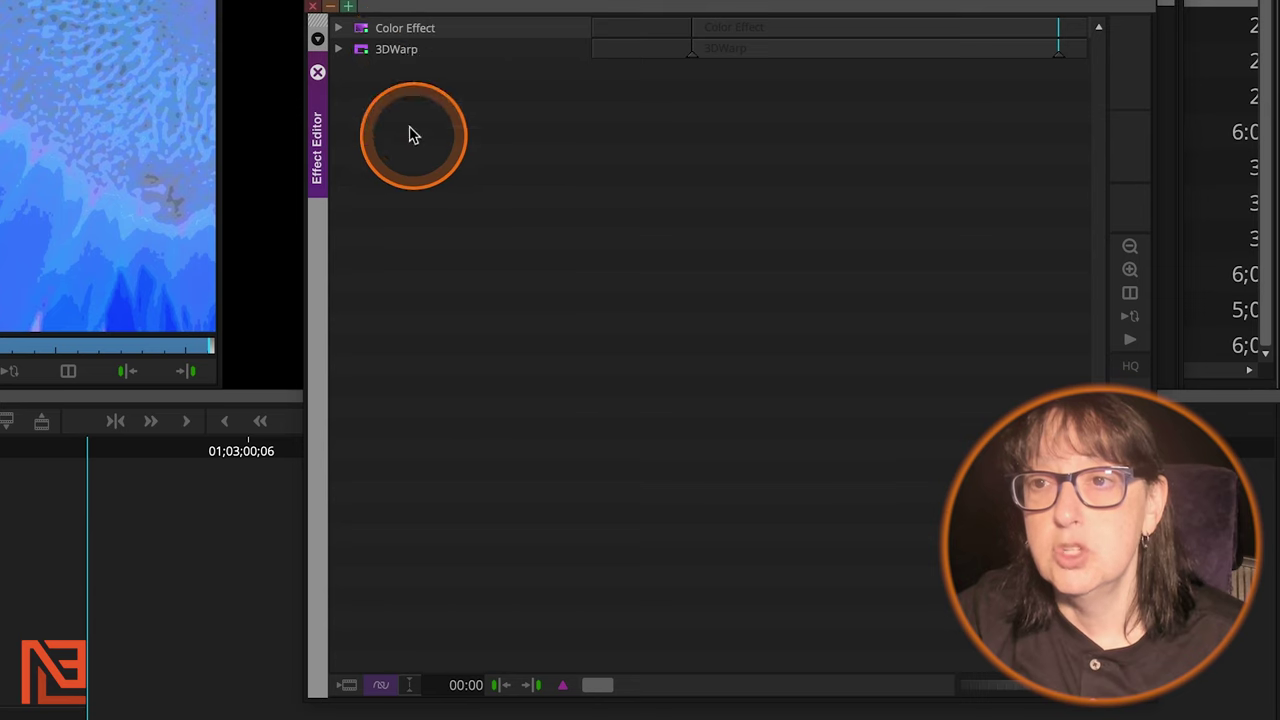
{"action": "left_click", "coordinate": [339, 28]}
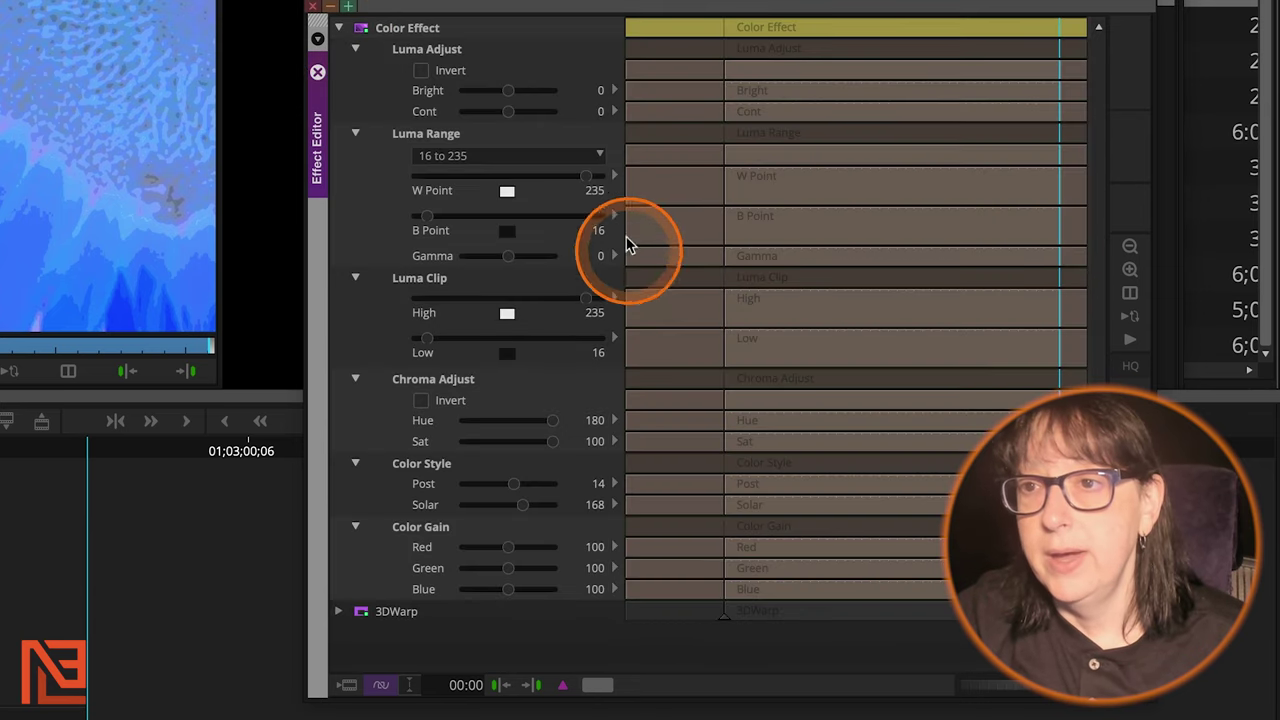
{"action": "left_click_drag", "start_coordinate": [512, 113], "coordinate": [668, 128]}
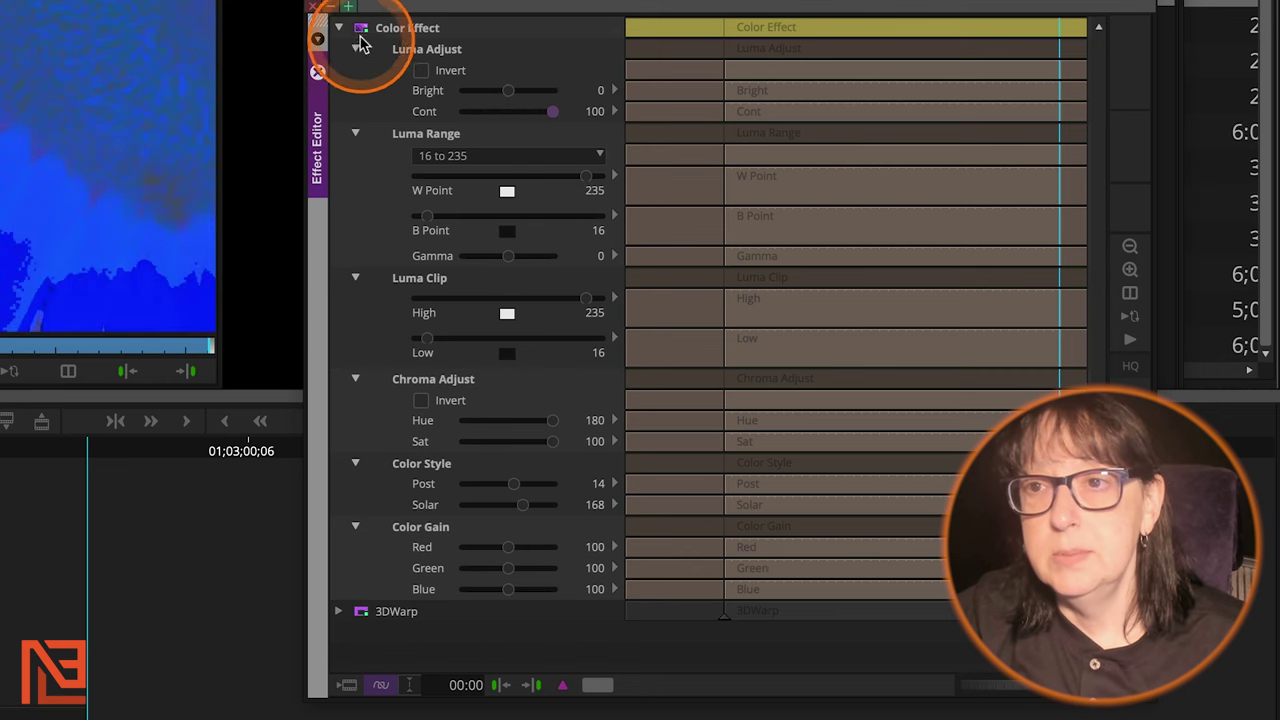
{"action": "left_click", "coordinate": [340, 30]}
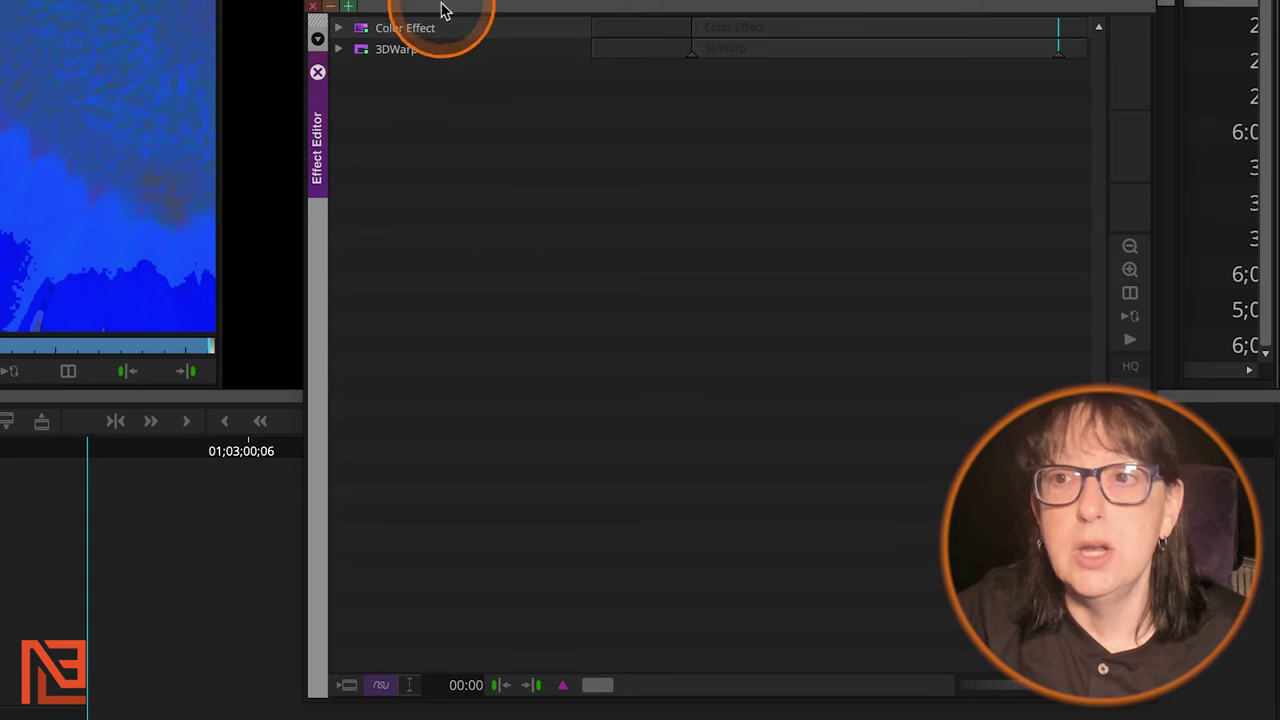
- Dock the Effect Editor into the Effect Palette window and toggle between their two tabs
{"action": "left_click_drag", "start_coordinate": [443, 8], "coordinate": [535, 157]}
{"action": "left_click_drag", "start_coordinate": [449, 306], "coordinate": [334, 130]}
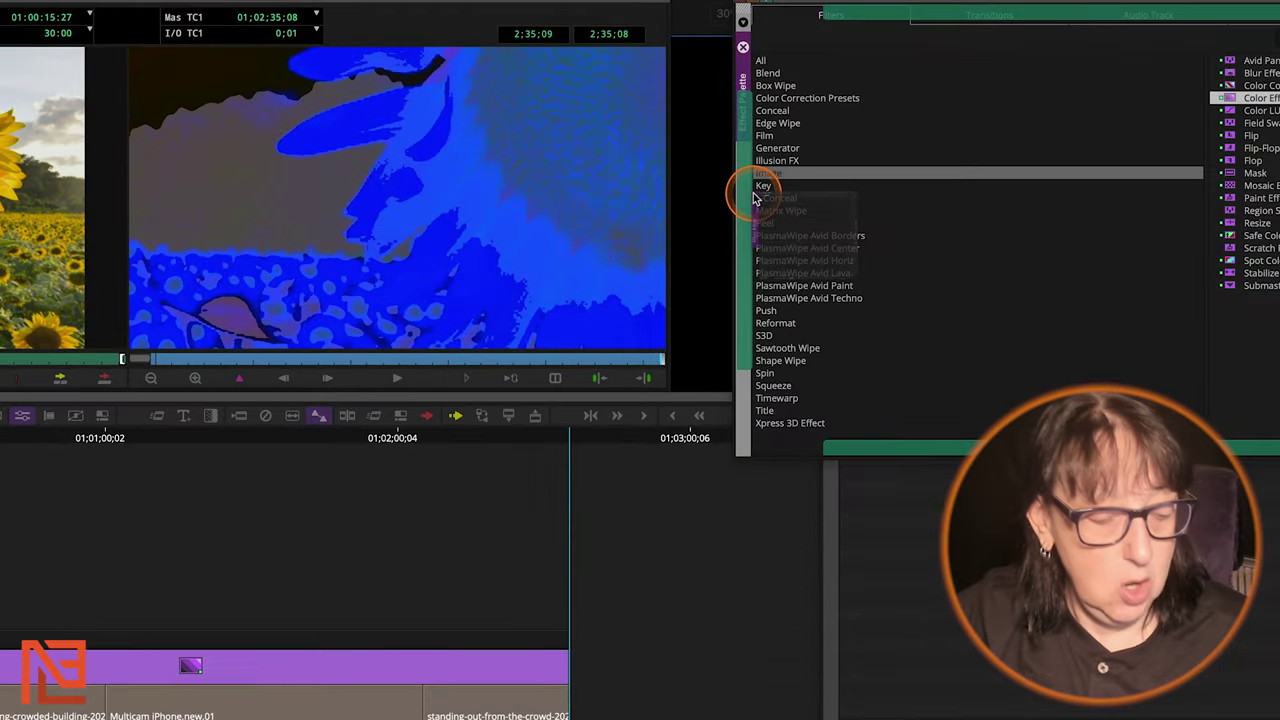
{"action": "left_click_drag", "start_coordinate": [755, 198], "coordinate": [749, 191]}
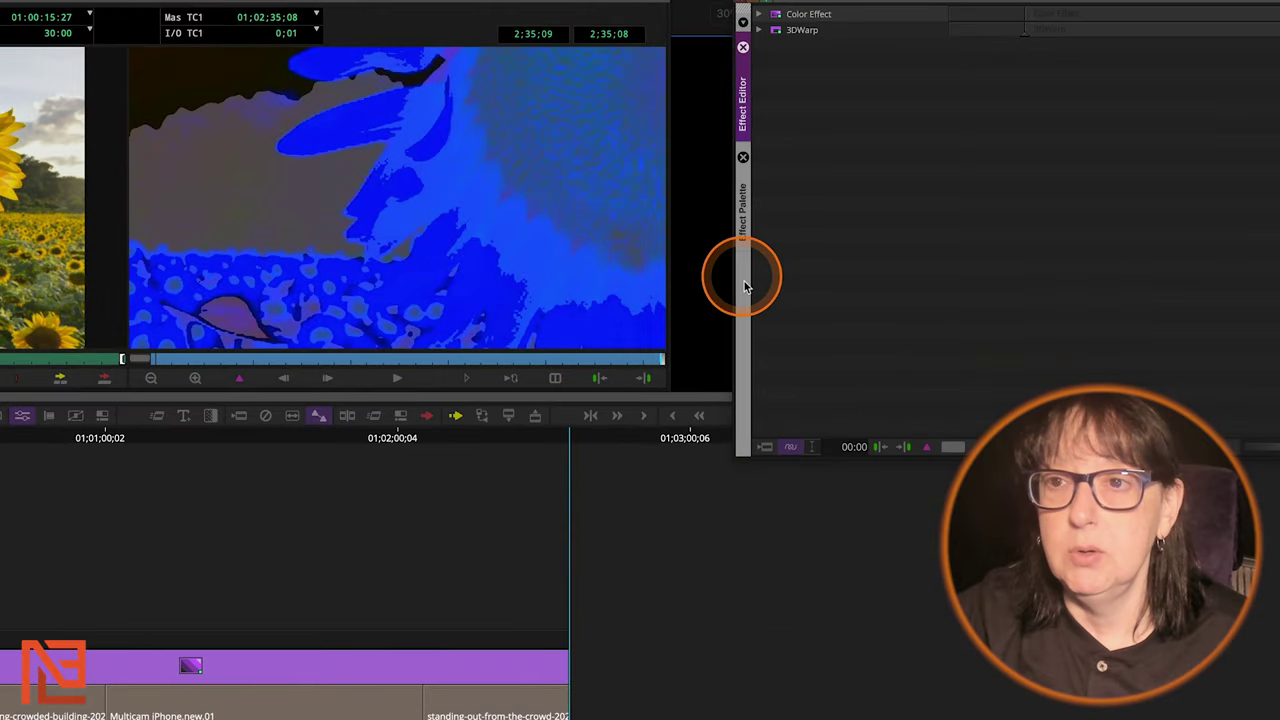
{"action": "left_click", "coordinate": [744, 186]}
{"action": "left_click", "coordinate": [743, 102]}
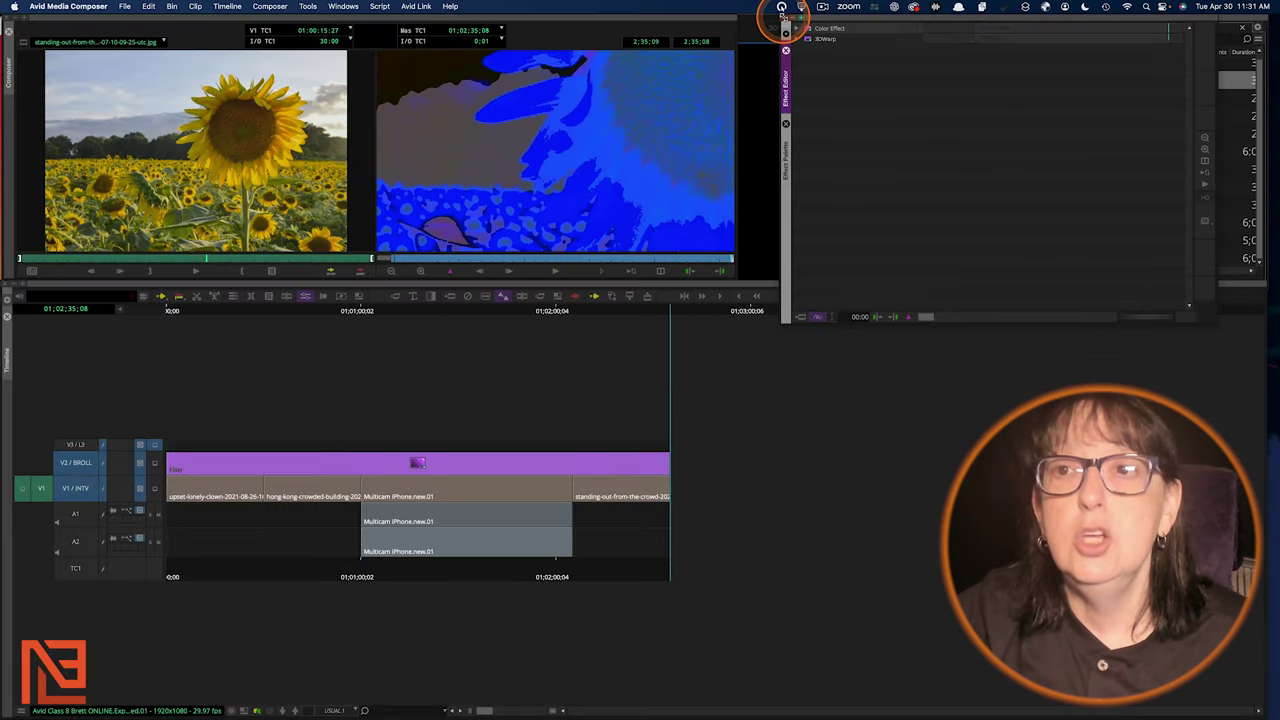
- Preview the stylized look on the Multicam, building, clown and last V1 clips
{"action": "left_click", "coordinate": [485, 500]}
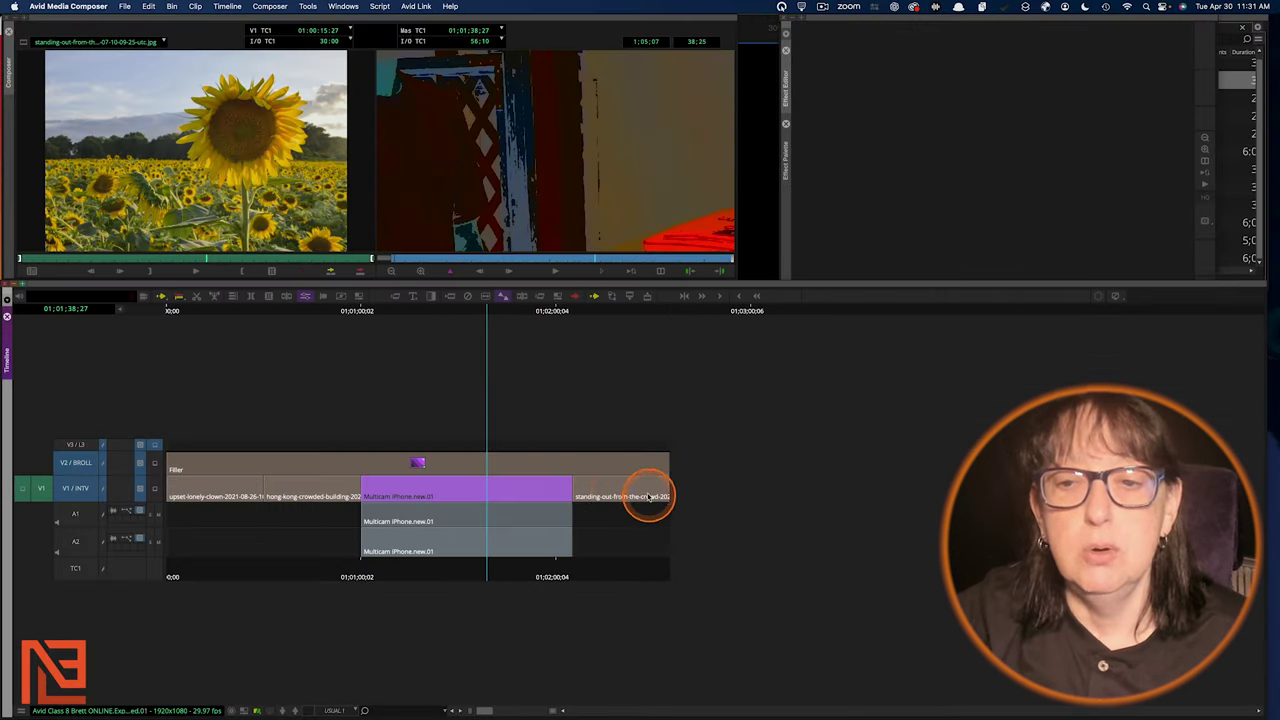
{"action": "left_click", "coordinate": [648, 497]}
{"action": "left_click", "coordinate": [284, 492]}
{"action": "left_click", "coordinate": [222, 492]}
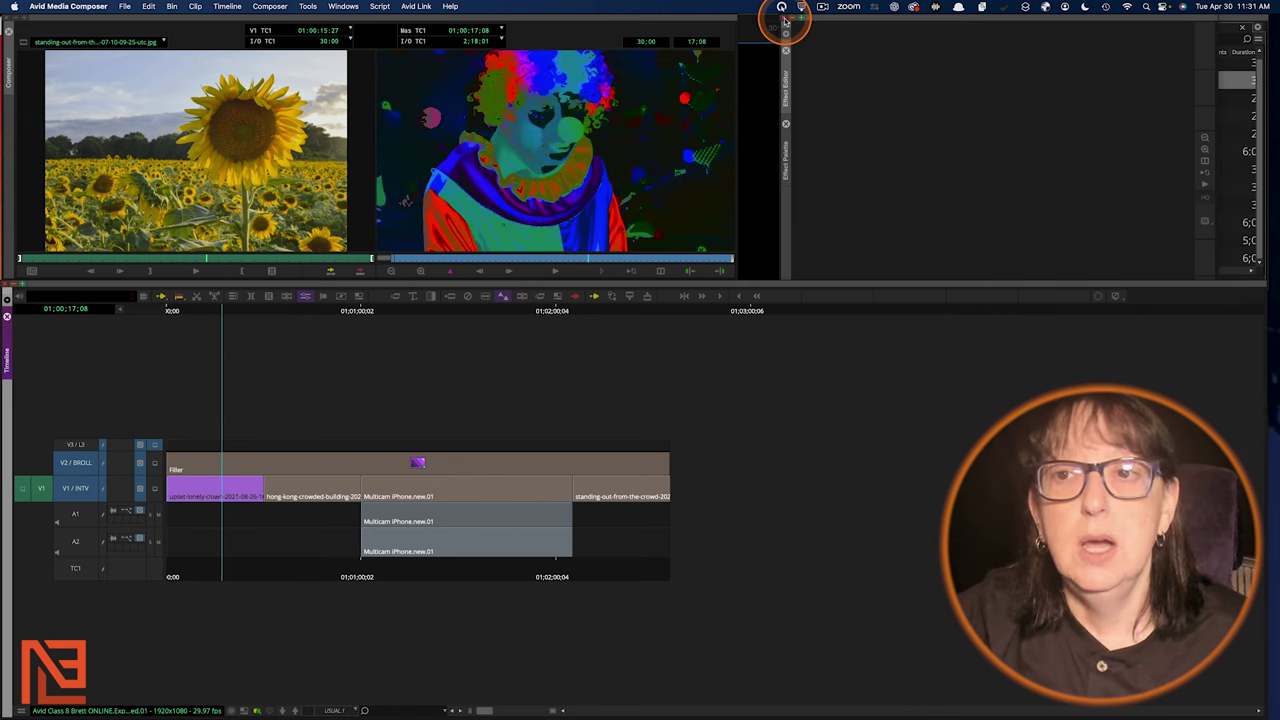
- Open the CLASS 6 FOOTAGE bin, review the sequence, and patch the V1 source to V3
{"action": "left_click", "coordinate": [785, 20]}
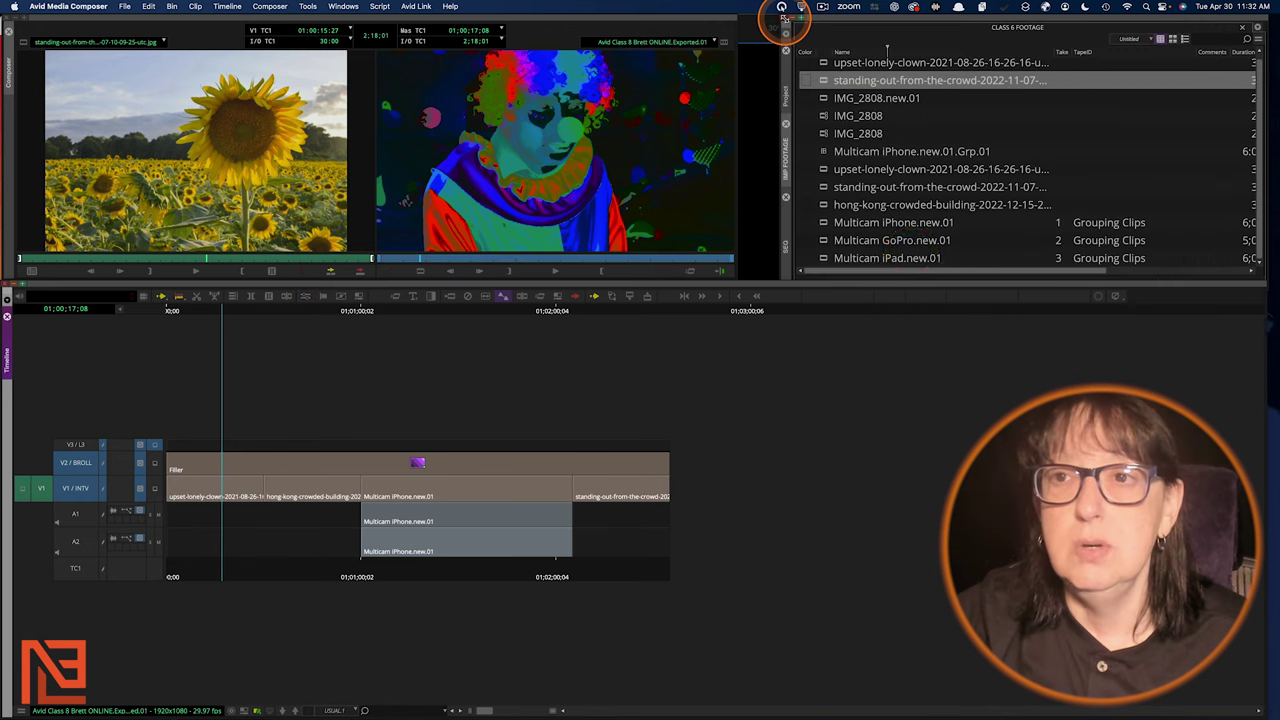
{"action": "left_click_drag", "start_coordinate": [269, 468], "coordinate": [605, 511]}
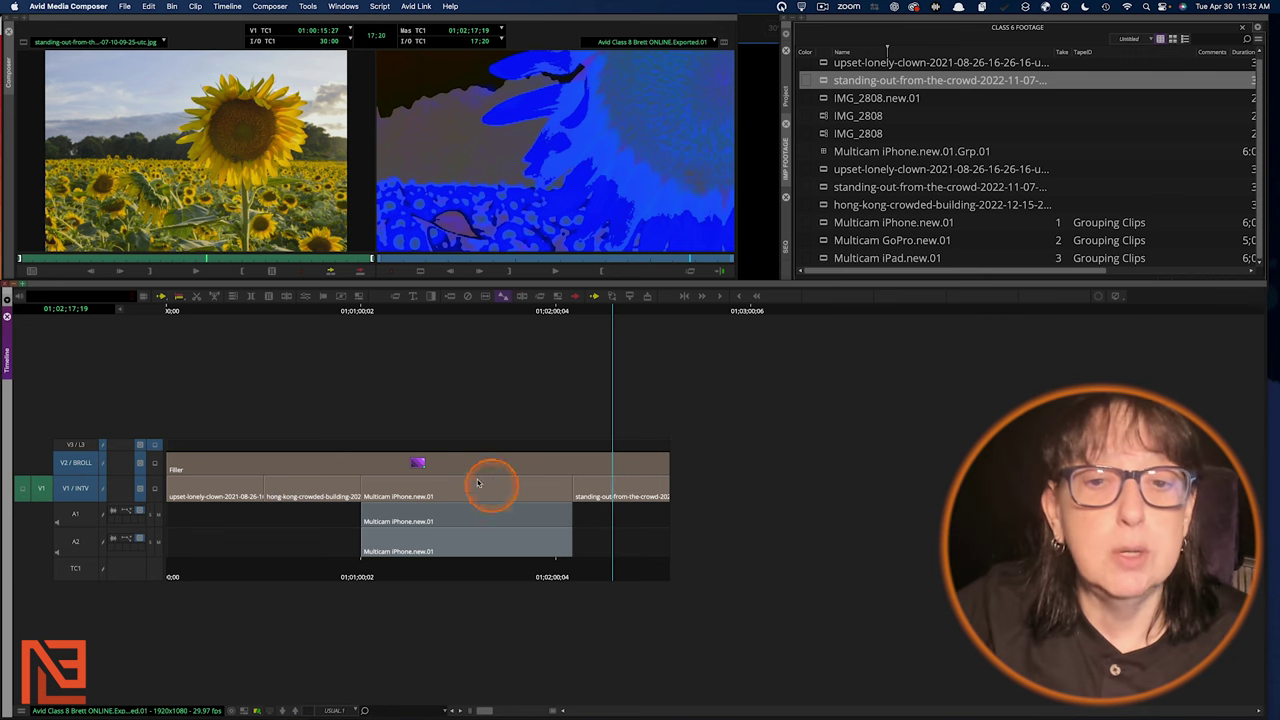
{"action": "left_click", "coordinate": [395, 482]}
{"action": "left_click", "coordinate": [407, 482]}
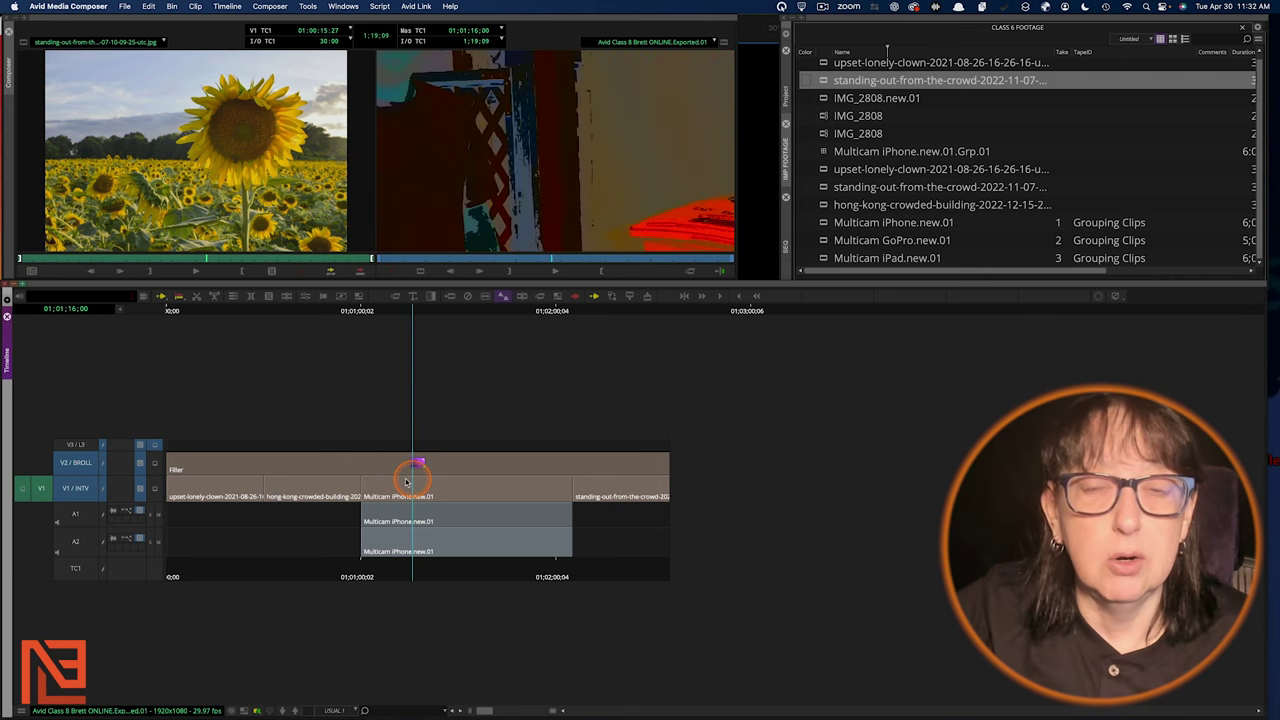
{"action": "left_click", "coordinate": [178, 491]}
{"action": "left_click", "coordinate": [190, 493]}
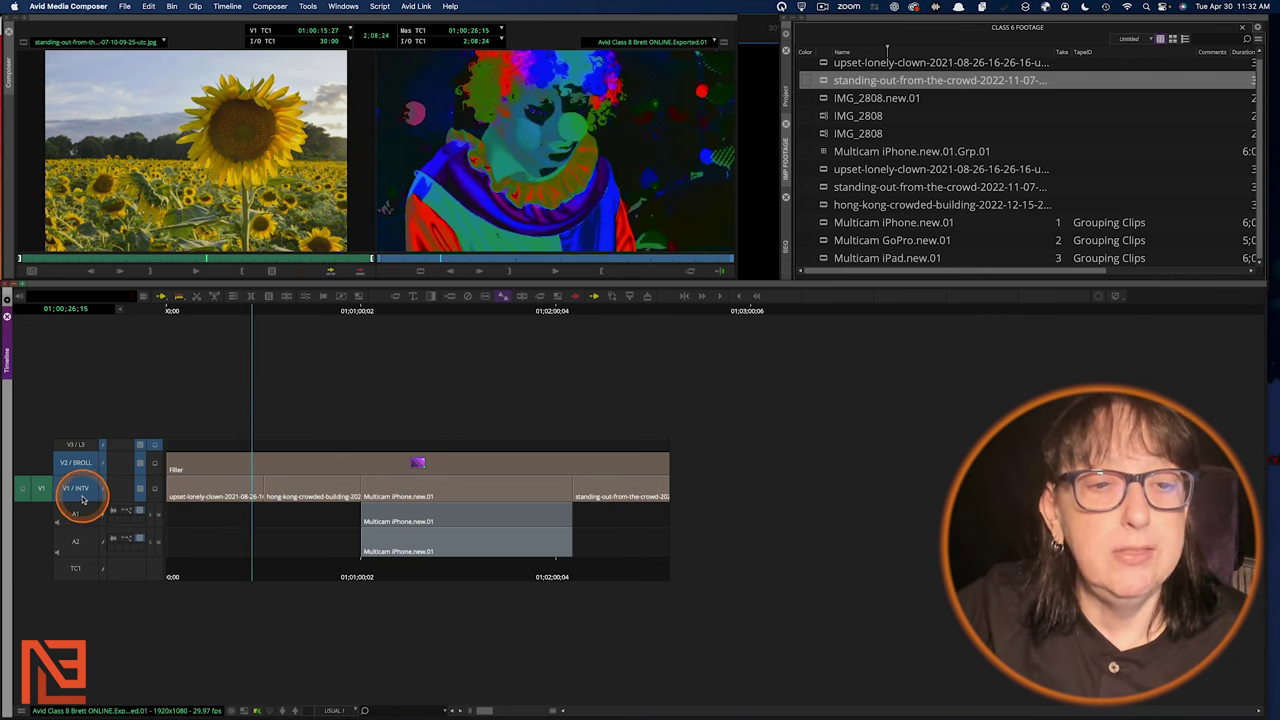
{"action": "left_click_drag", "start_coordinate": [83, 500], "coordinate": [83, 444]}
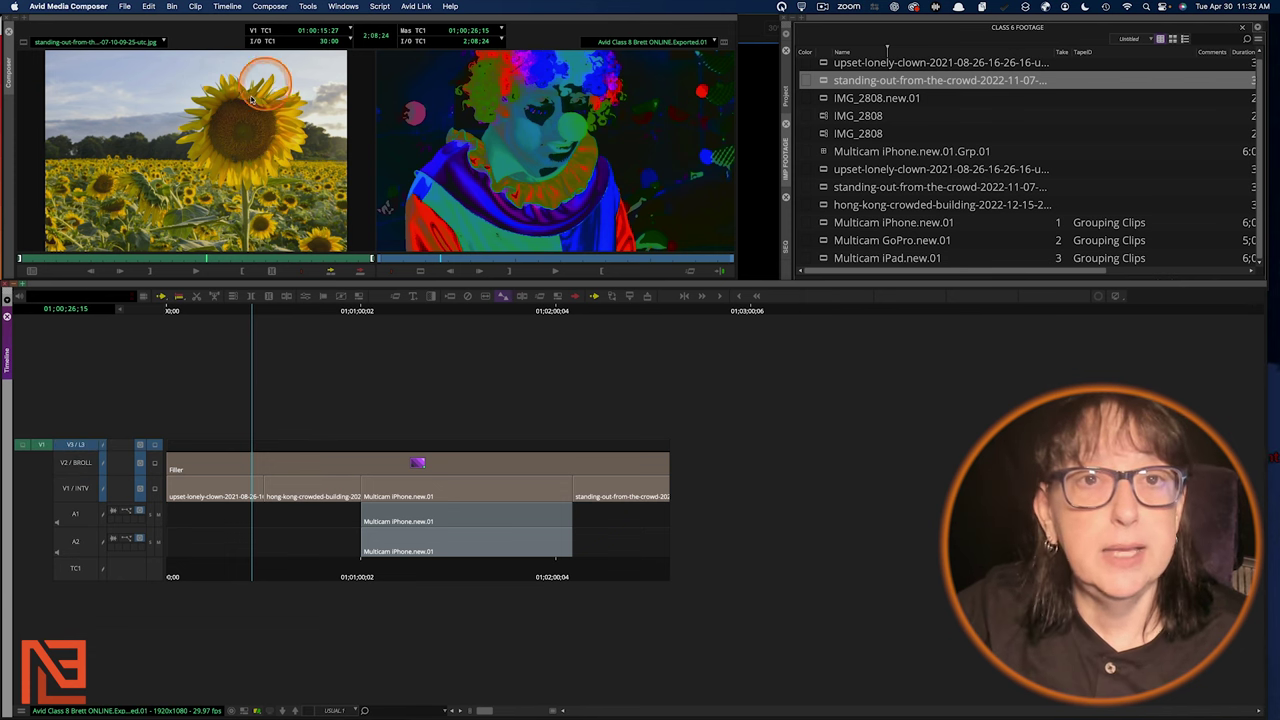
{"action": "left_click", "coordinate": [307, 6]}
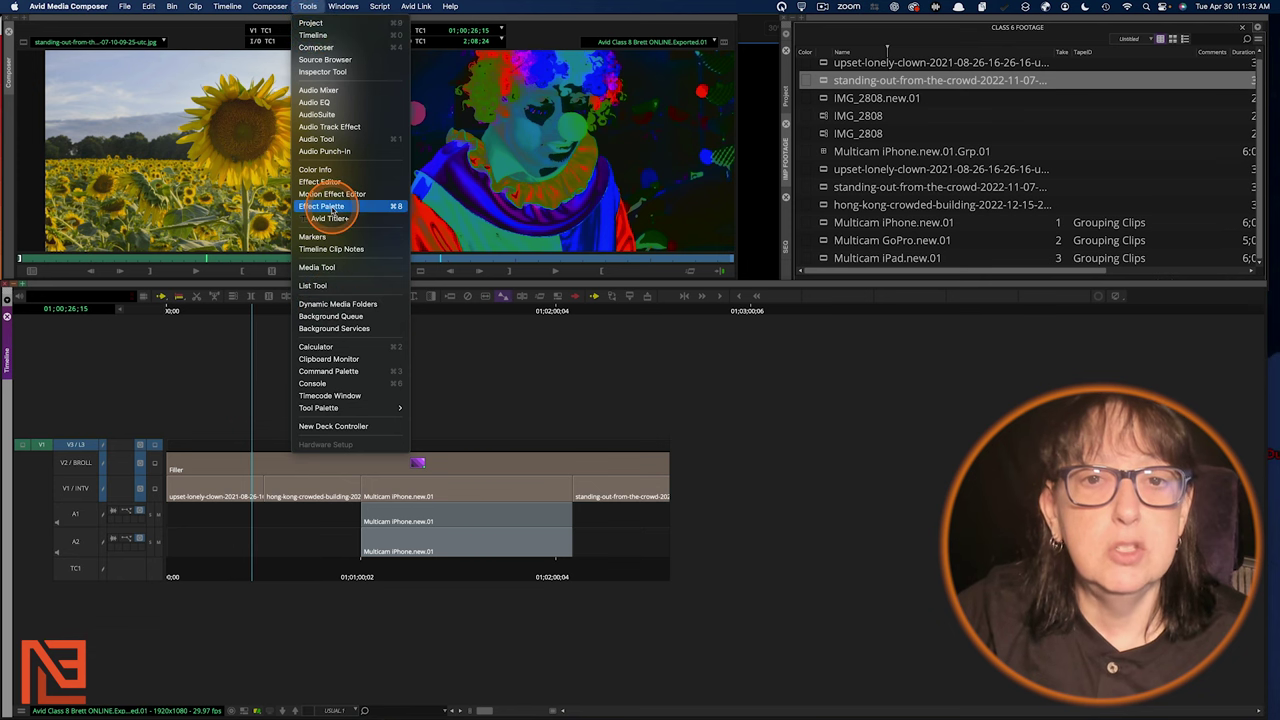
- Test the Illusion FX Flare effect from the Effect Palette on V3, then remove it
{"action": "left_click", "coordinate": [338, 207]}
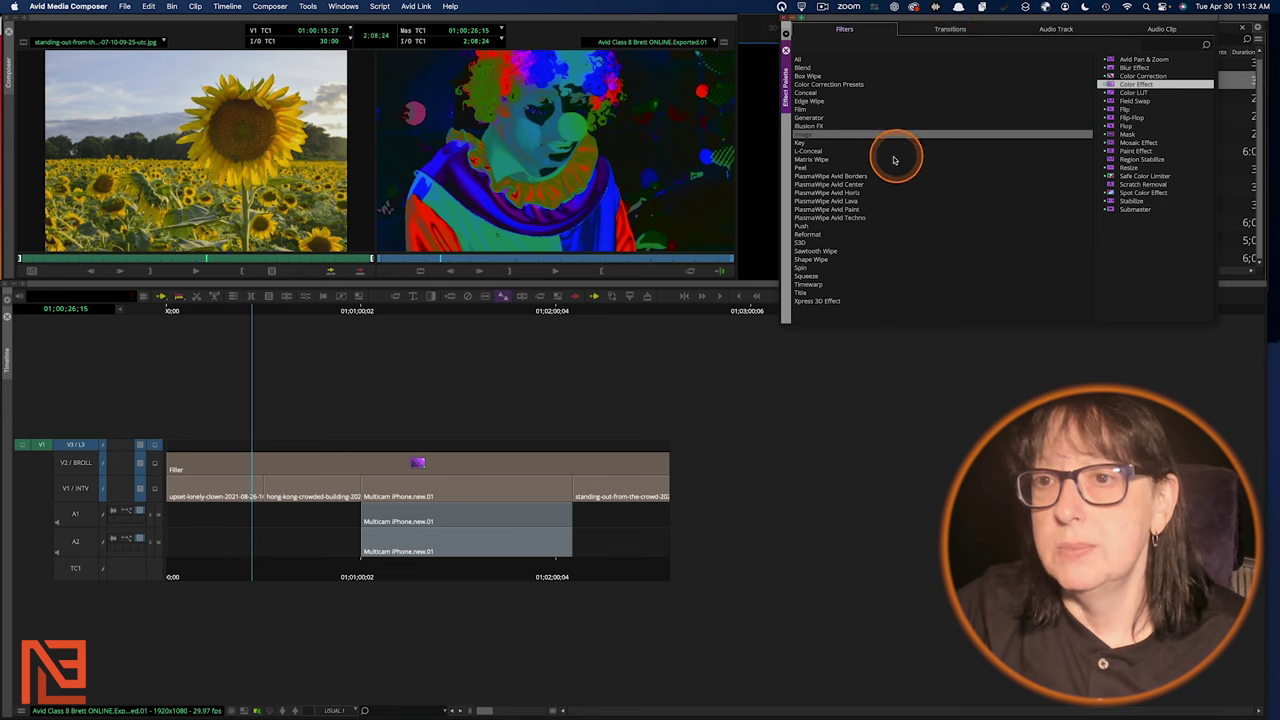
{"action": "left_click", "coordinate": [802, 109]}
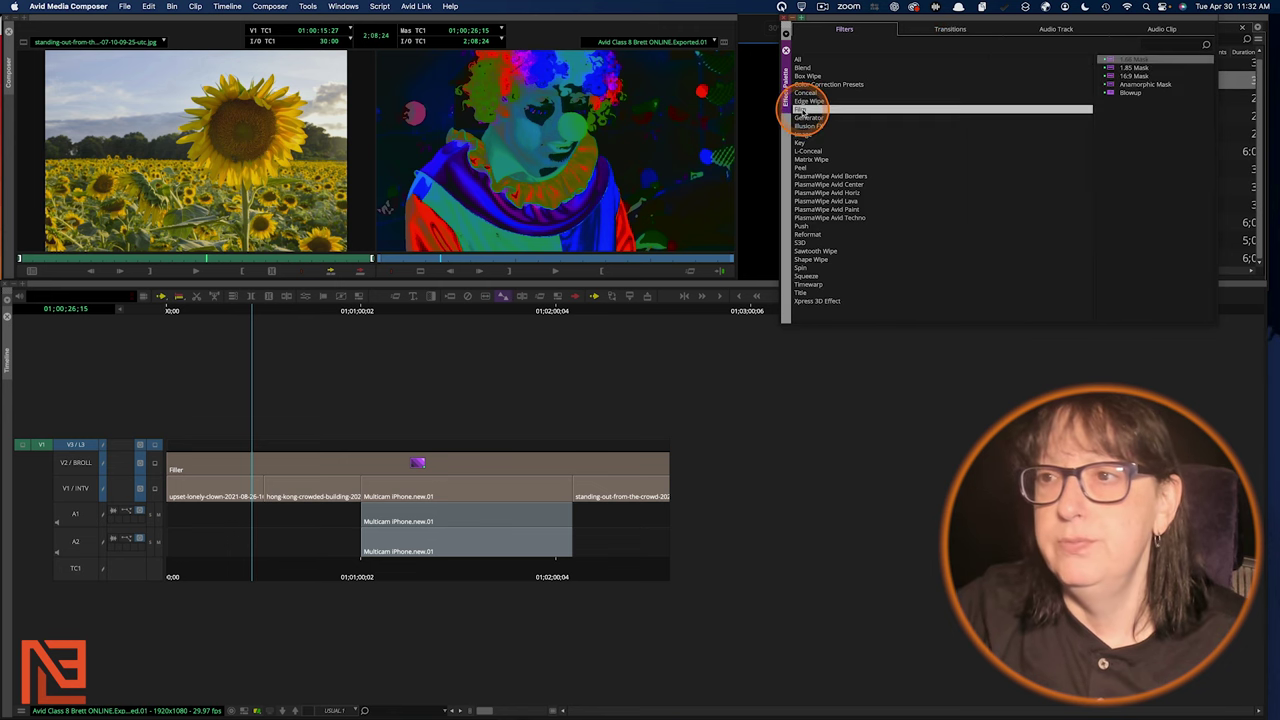
{"action": "left_click", "coordinate": [821, 125]}
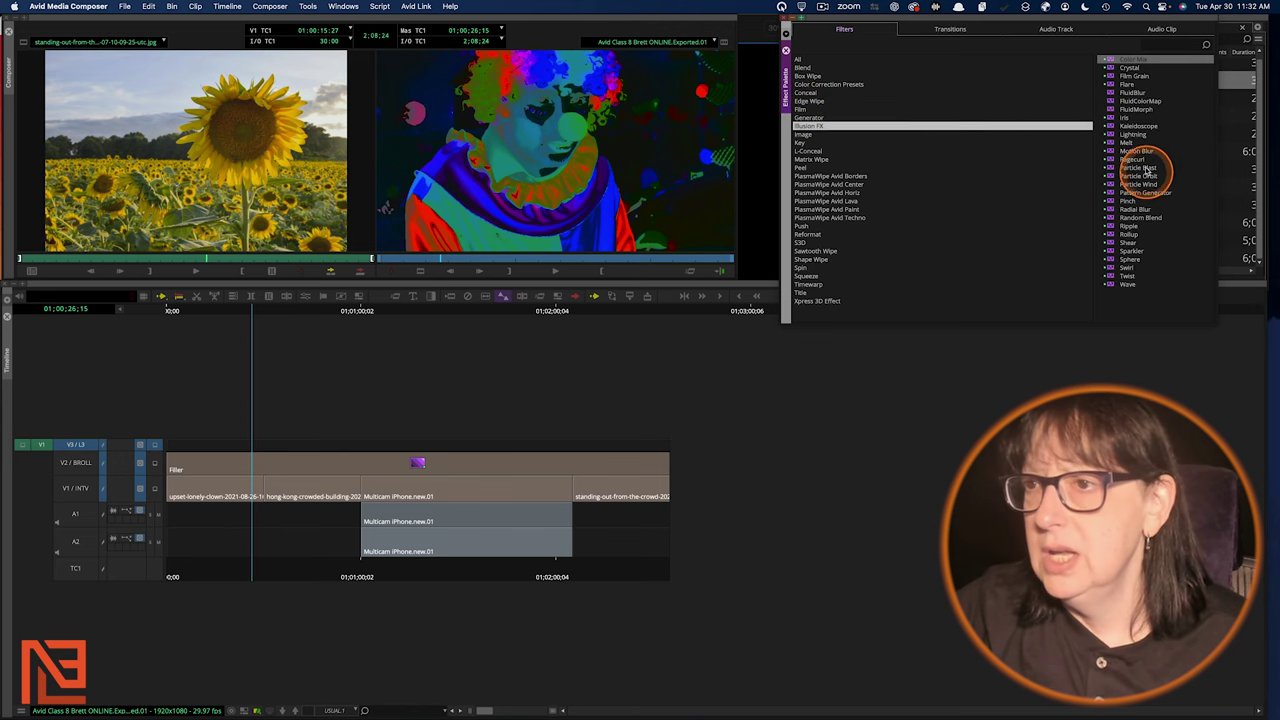
{"action": "left_click", "coordinate": [1110, 86]}
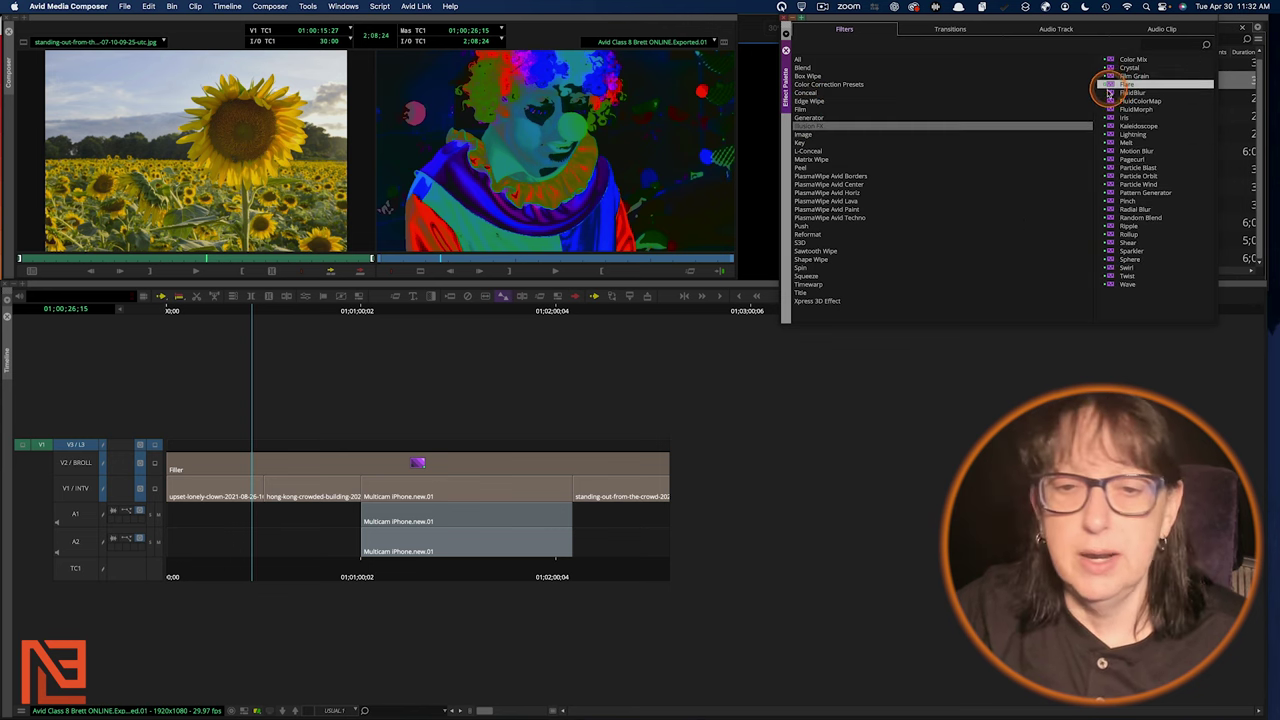
{"action": "left_click_drag", "start_coordinate": [396, 438], "coordinate": [418, 490]}
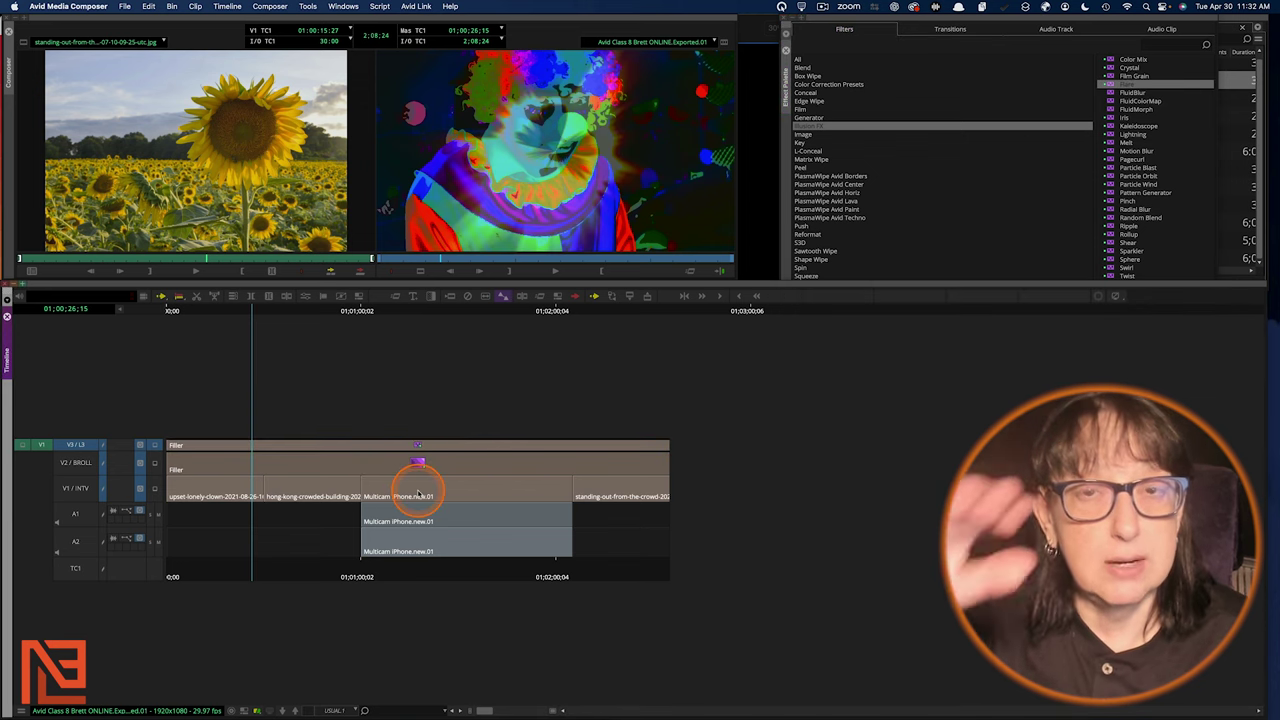
{"action": "left_click_drag", "start_coordinate": [418, 492], "coordinate": [443, 468]}
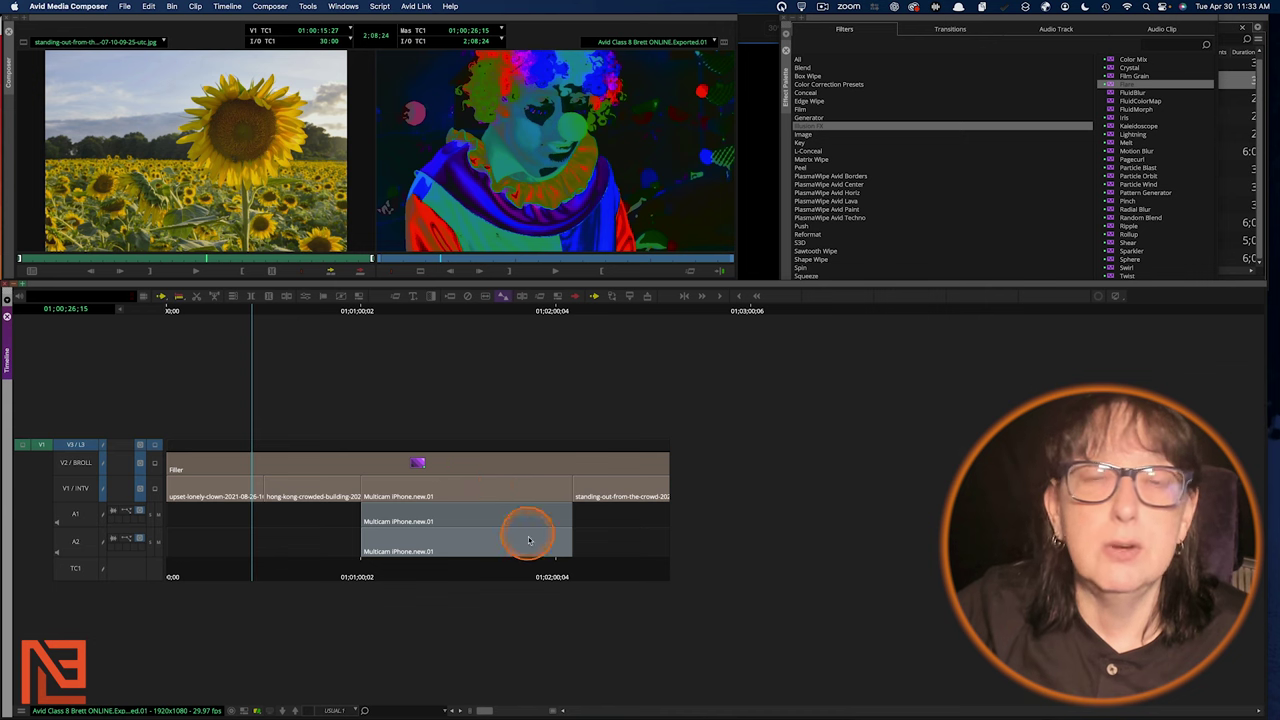
{"action": "left_click", "coordinate": [188, 500]}
{"action": "left_click_drag", "start_coordinate": [187, 503], "coordinate": [576, 510]}
{"action": "left_click_drag", "start_coordinate": [489, 519], "coordinate": [187, 512]}
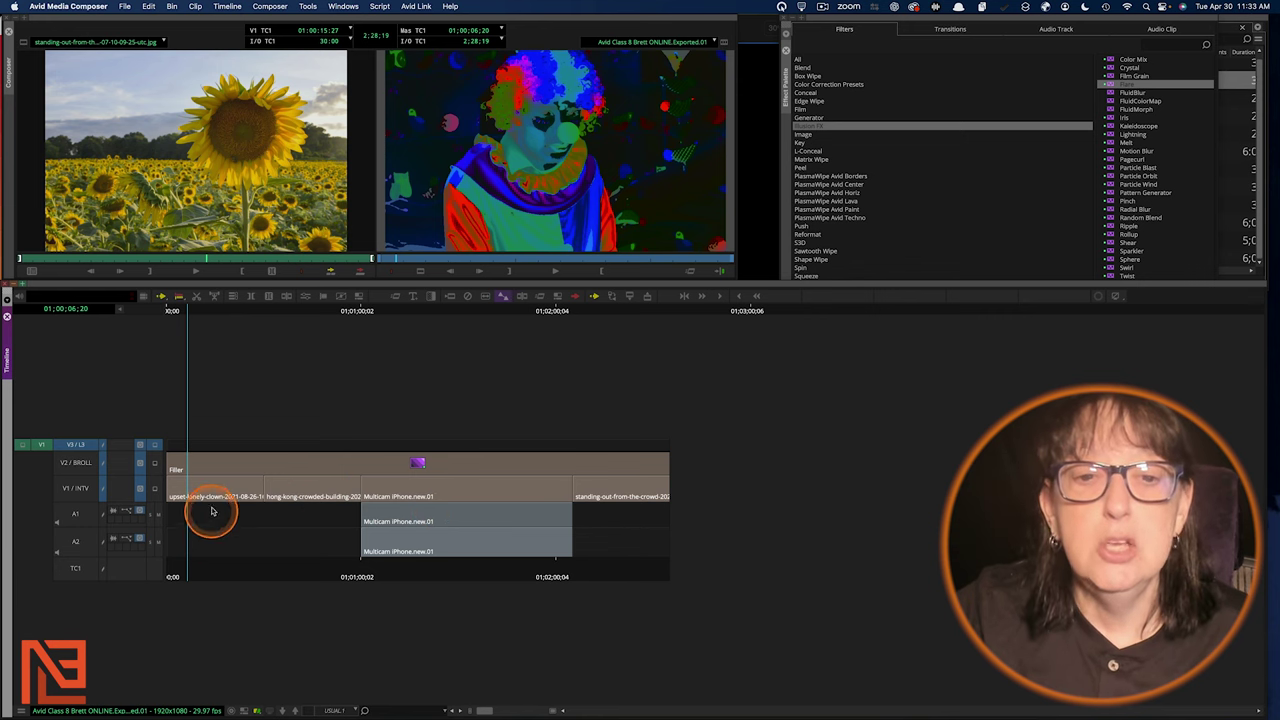
{"action": "left_click_drag", "start_coordinate": [214, 509], "coordinate": [577, 508]}
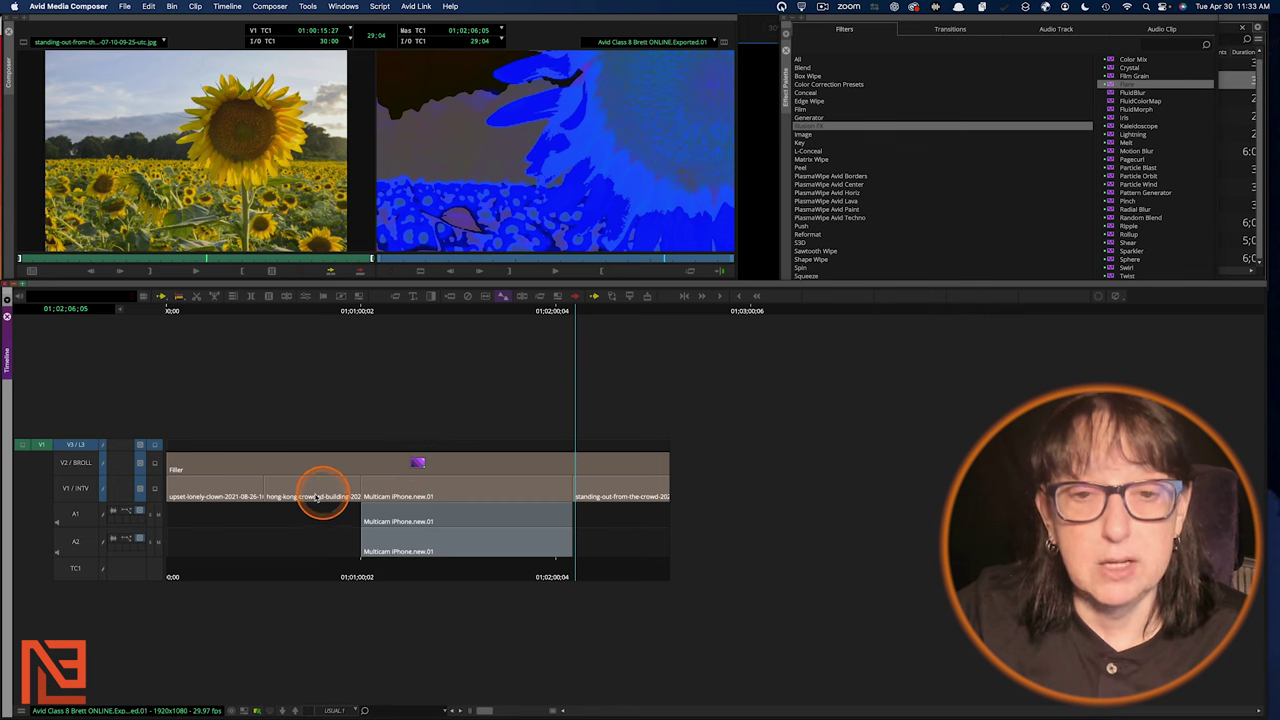
{"action": "left_click_drag", "start_coordinate": [174, 476], "coordinate": [435, 473]}
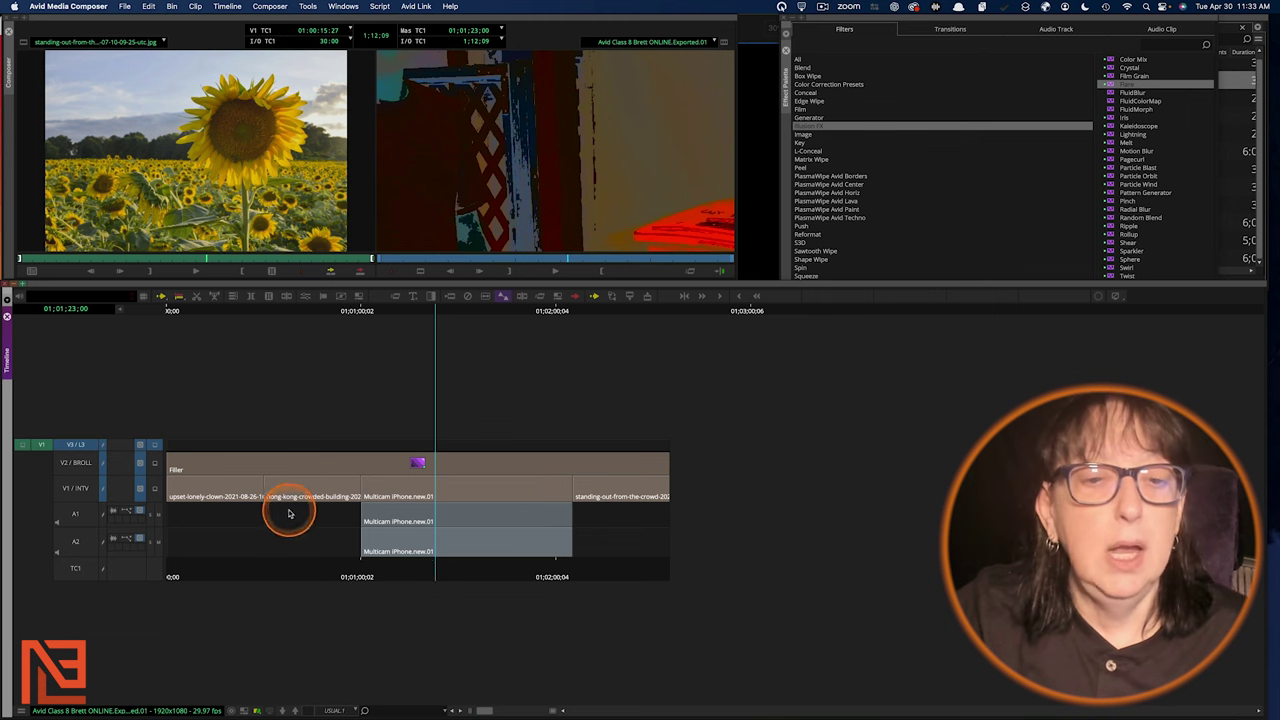
{"action": "left_click", "coordinate": [446, 494]}
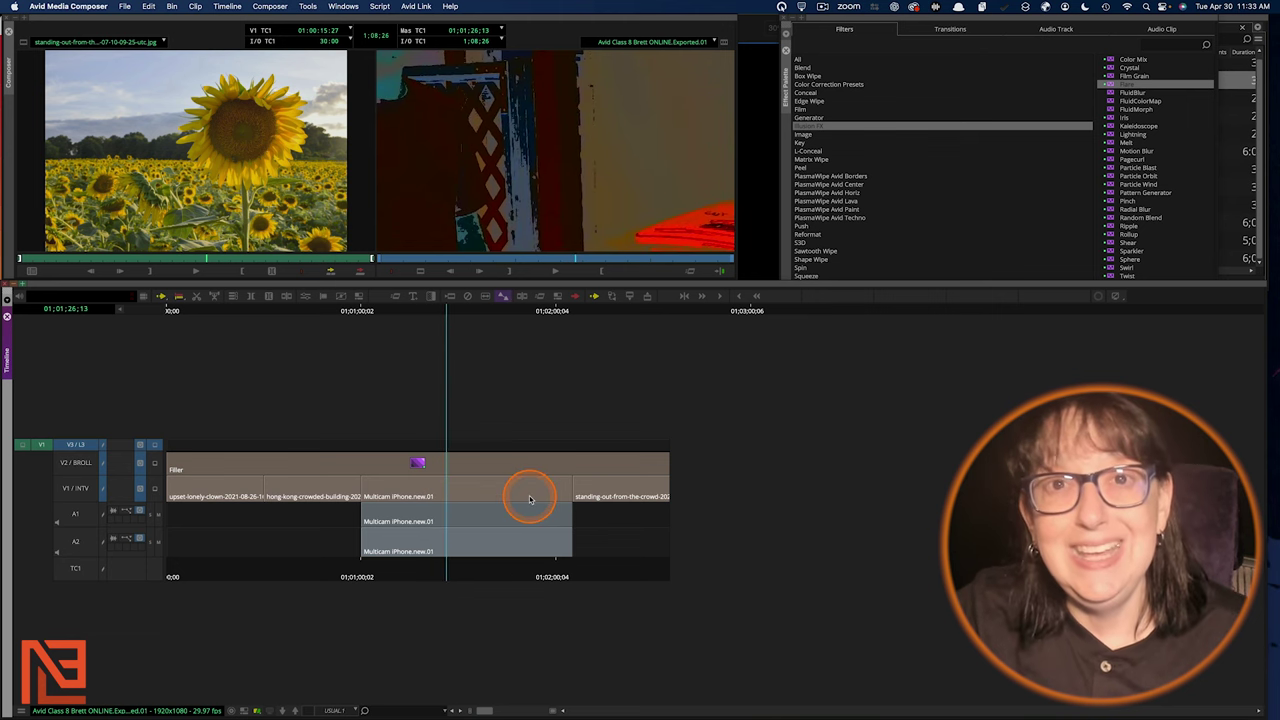